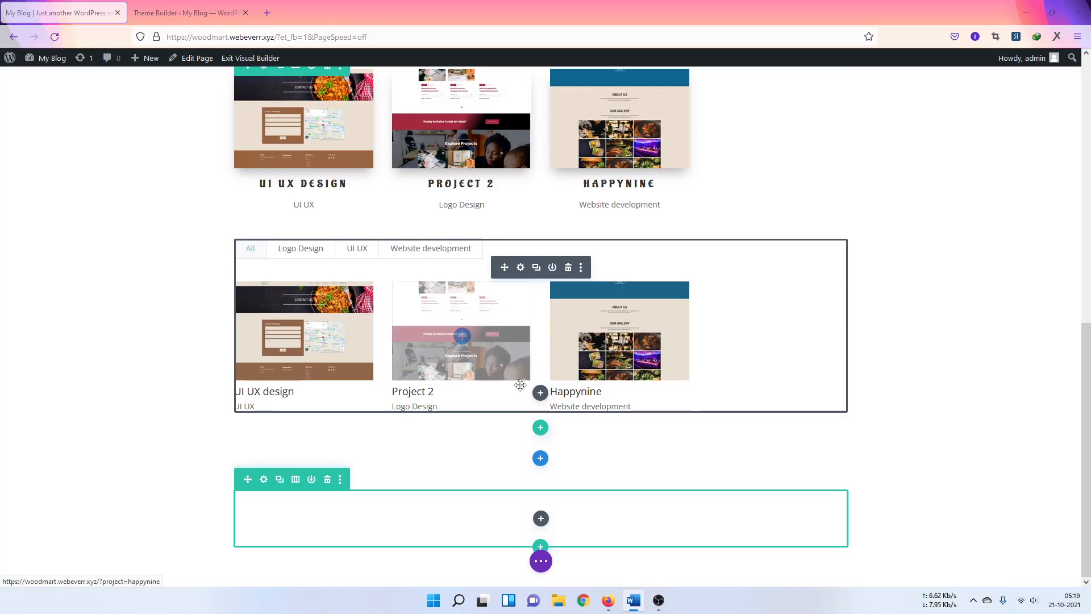
Step: Switch to the Theme Builder tab and set the footer section's background to a solid dark navy blue
left_click(206, 13)
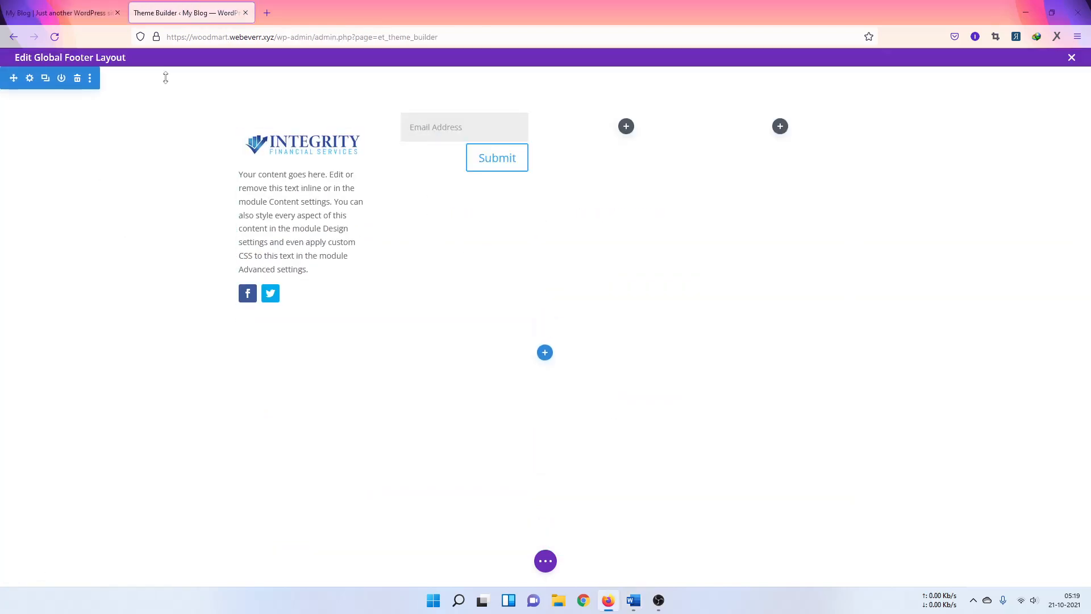
left_click(30, 79)
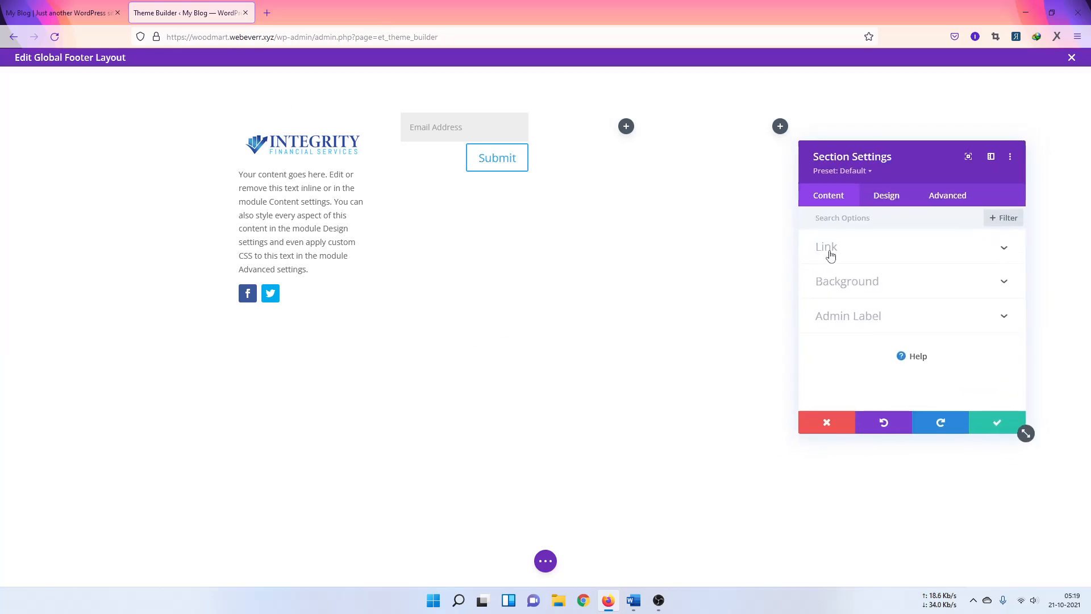
left_click(846, 287)
left_click(907, 335)
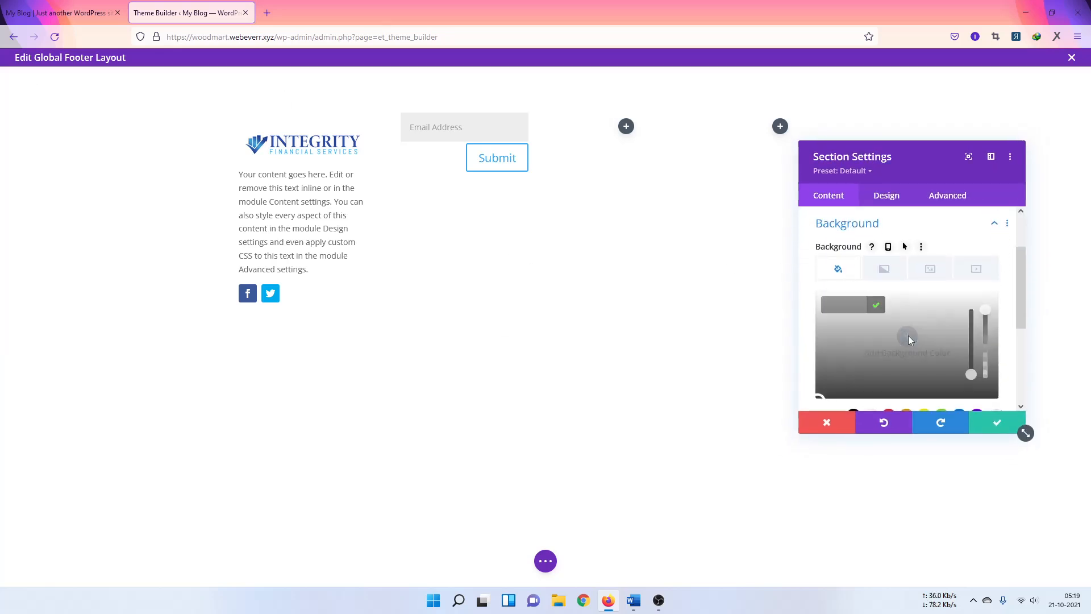
left_click(876, 305)
left_click(906, 336)
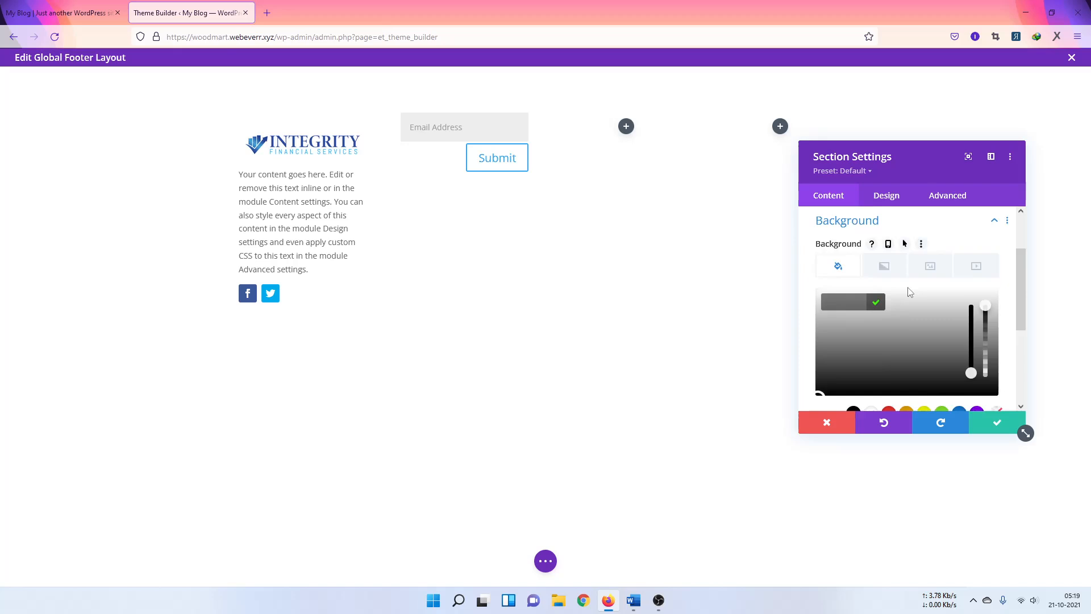
scroll(908, 296, "down", 2)
left_click(959, 287)
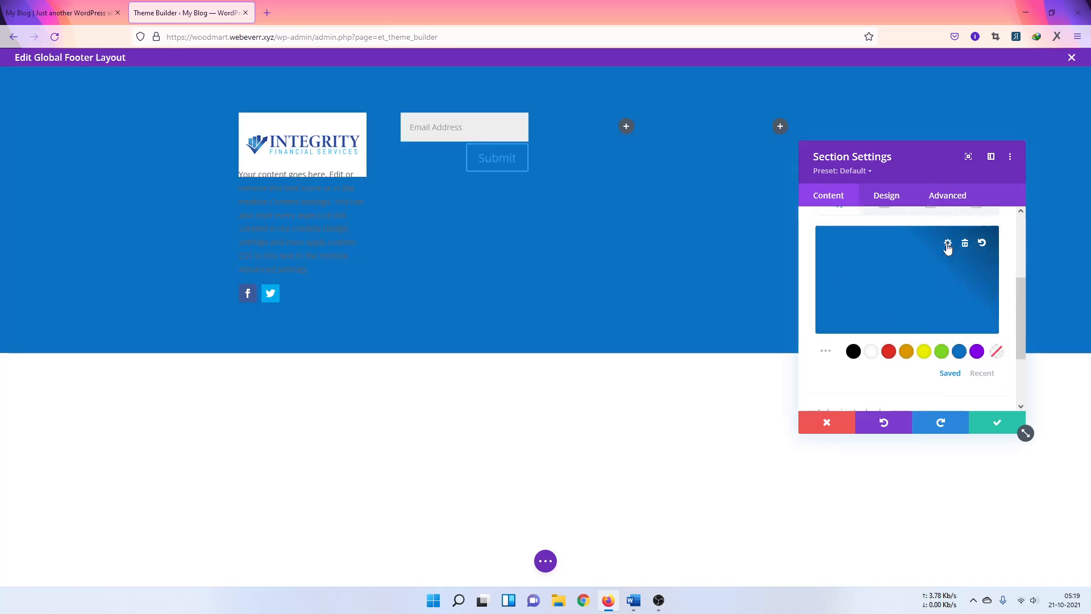
left_click(948, 244)
left_click_drag(929, 254, 927, 312)
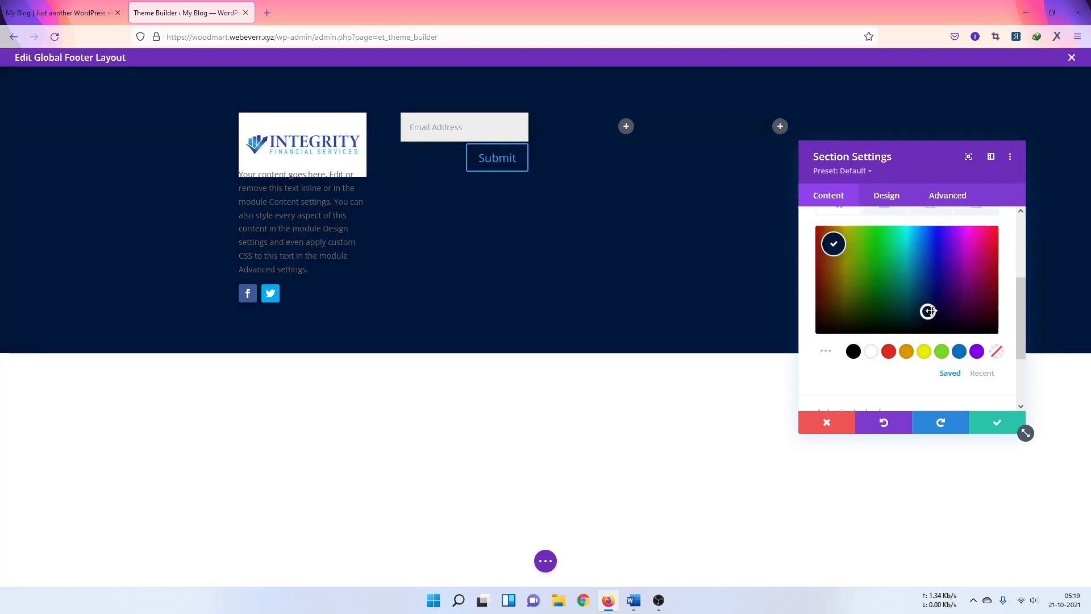
left_click(998, 422)
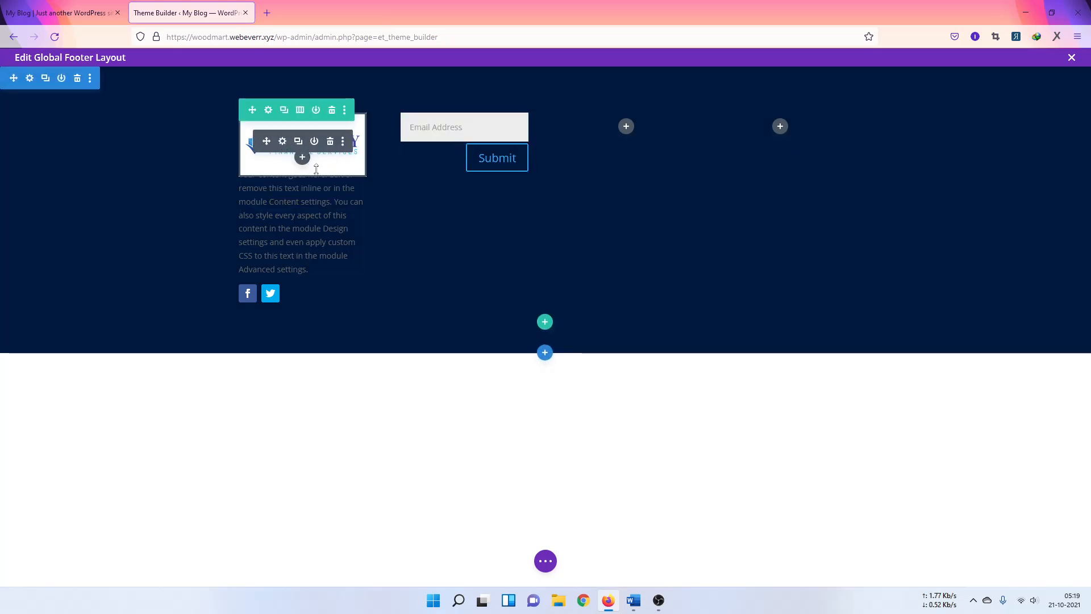
Step: Set the text color of the footer paragraph below the logo to white and save the text settings
left_click(283, 198)
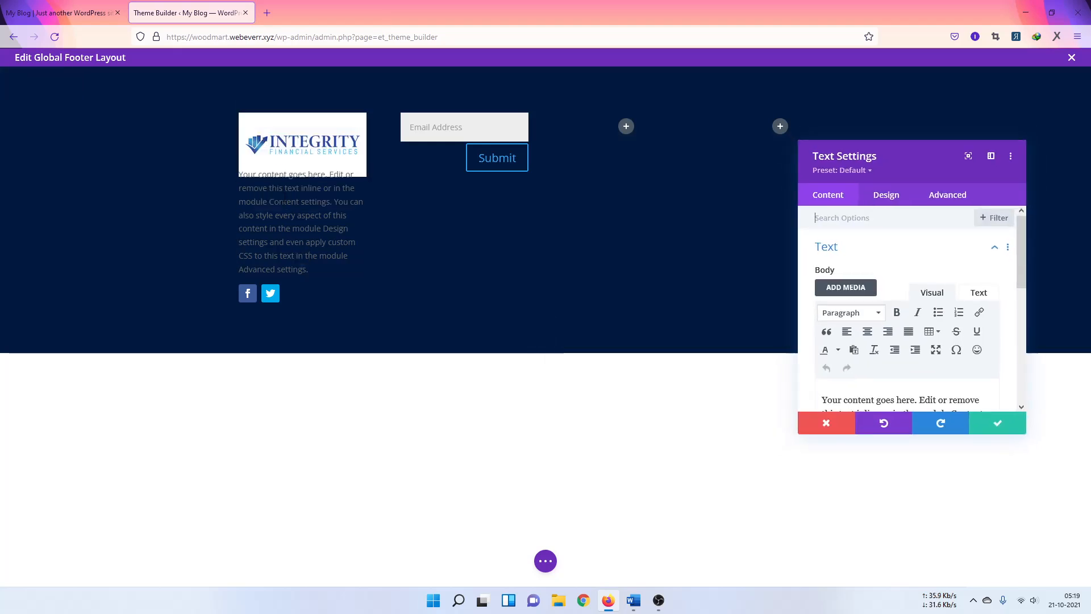
left_click(895, 202)
left_click(855, 263)
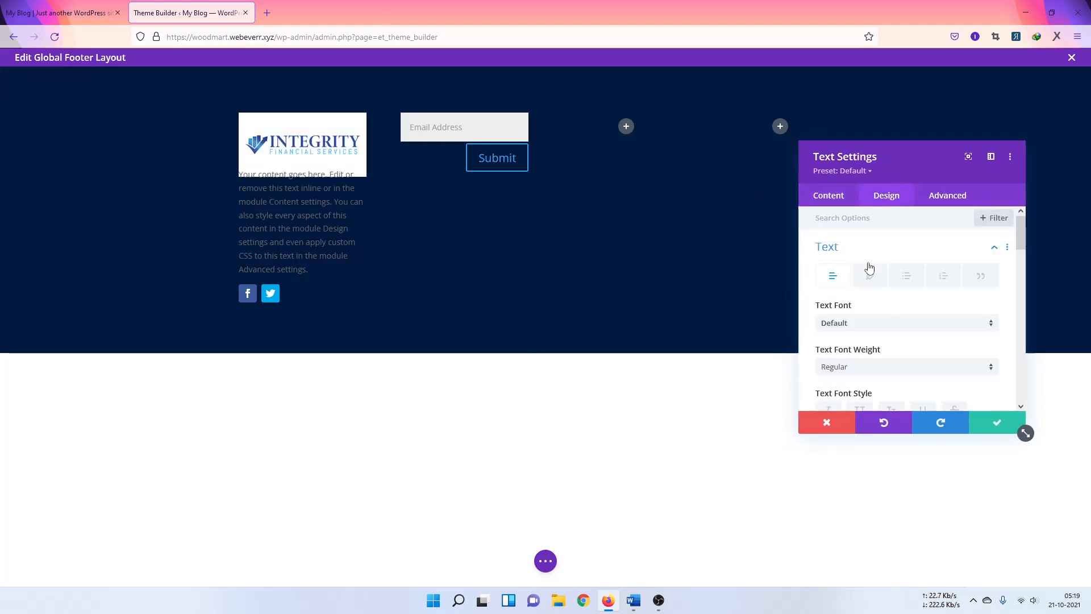
scroll(881, 302, "down", 1)
scroll(847, 306, "down", 2)
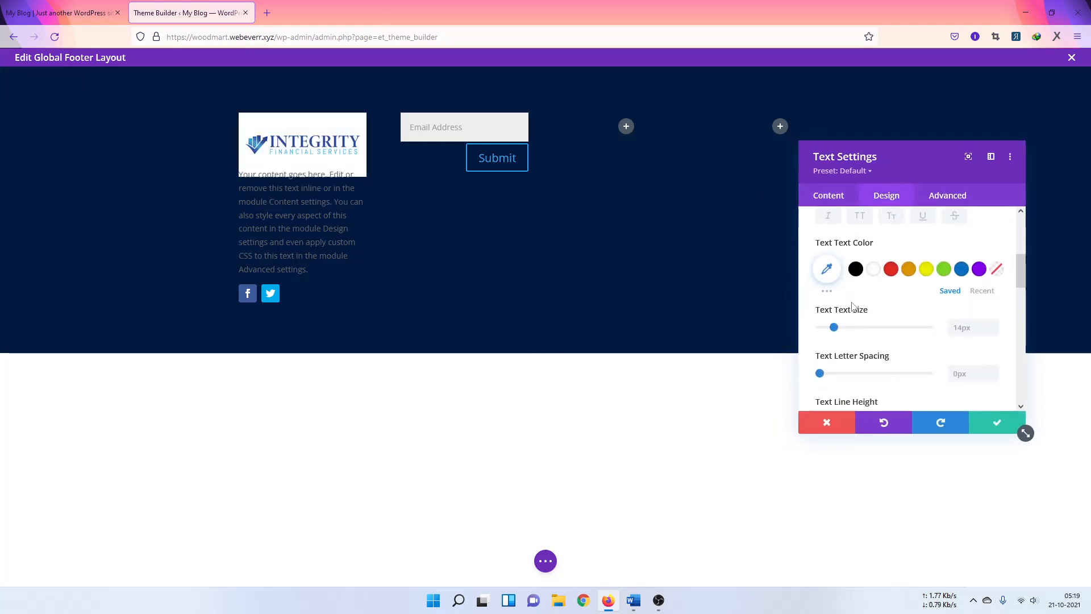
left_click(874, 269)
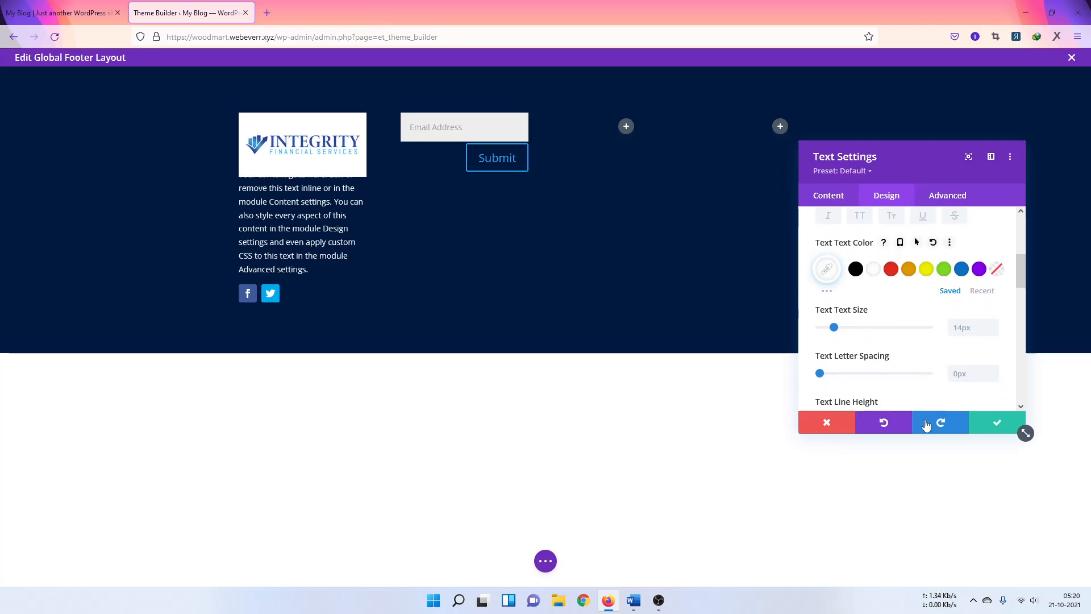
left_click(994, 423)
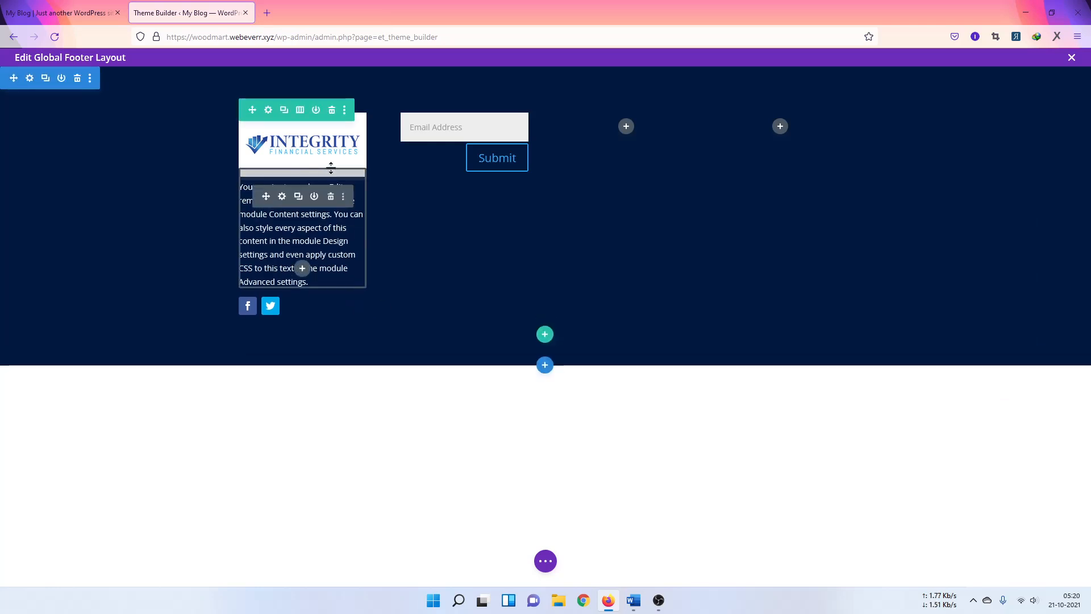
Step: Adjust the padding above and below the footer paragraph, leaving a small gap to the logo and to the social icons
left_click_drag(343, 163, 351, 190)
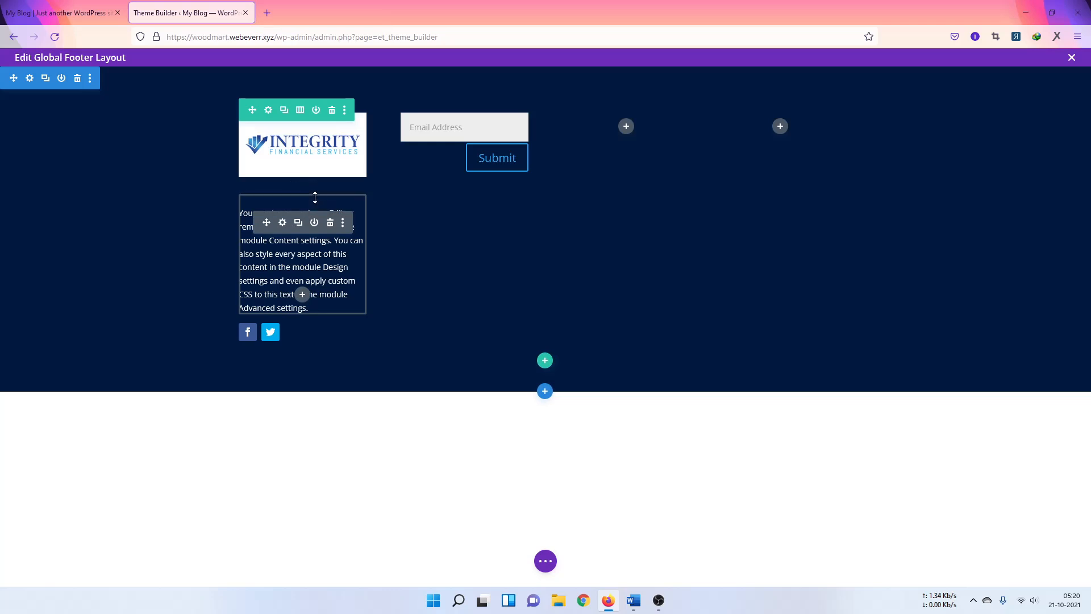
left_click(316, 195)
key("Escape")
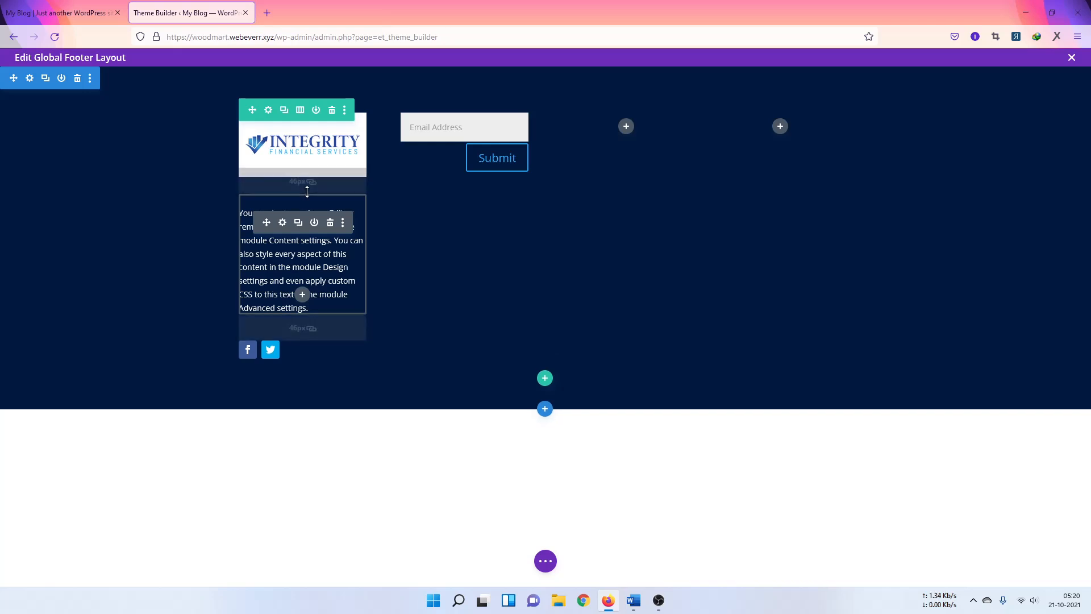
left_click_drag(306, 192, 307, 187)
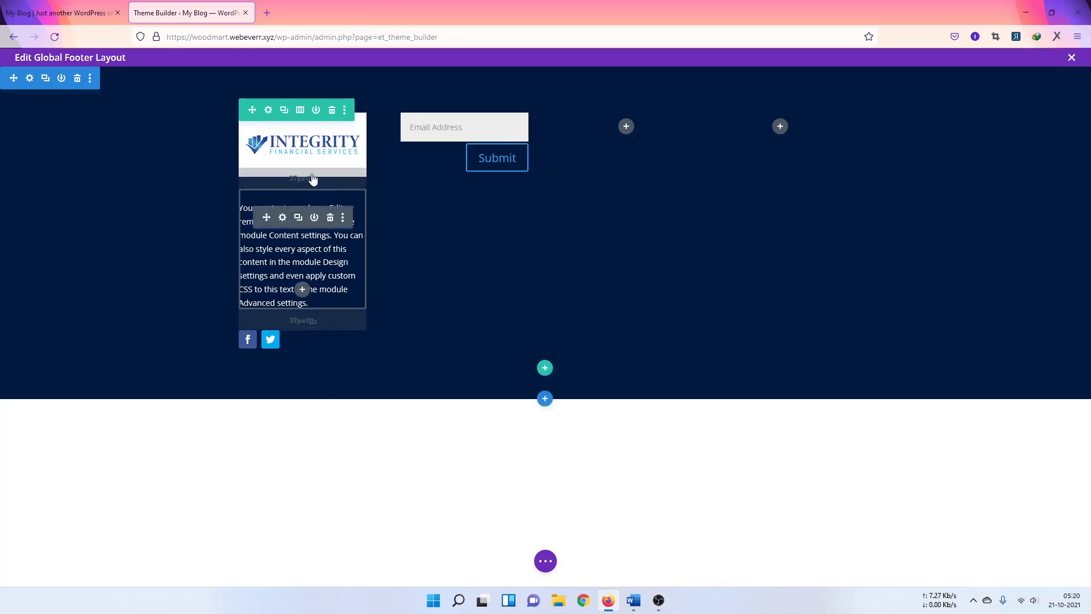
mouse_move(307, 188)
left_mouse_down()
mouse_move(317, 169)
mouse_move(313, 183)
left_mouse_up()
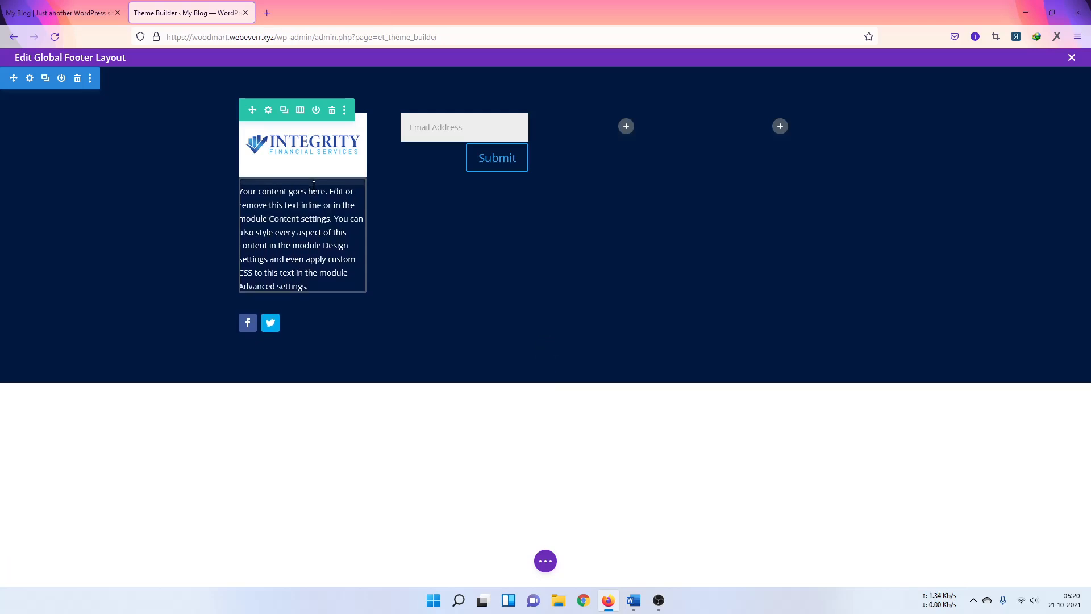
left_click_drag(274, 301, 274, 289)
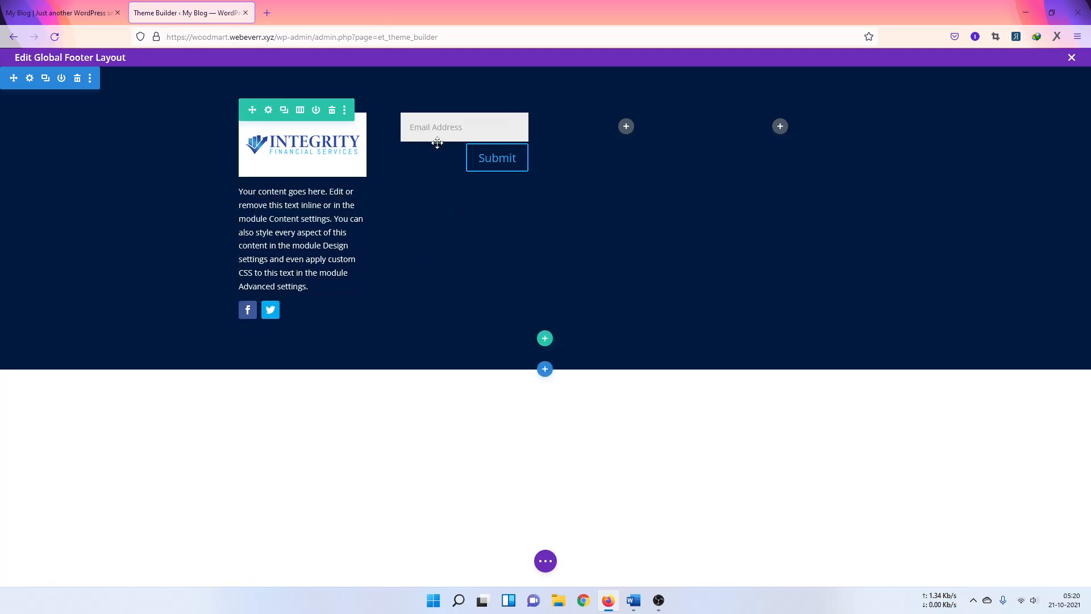
Step: Set the border color of the contact form's Submit button to white in the form's design settings
left_click(444, 119)
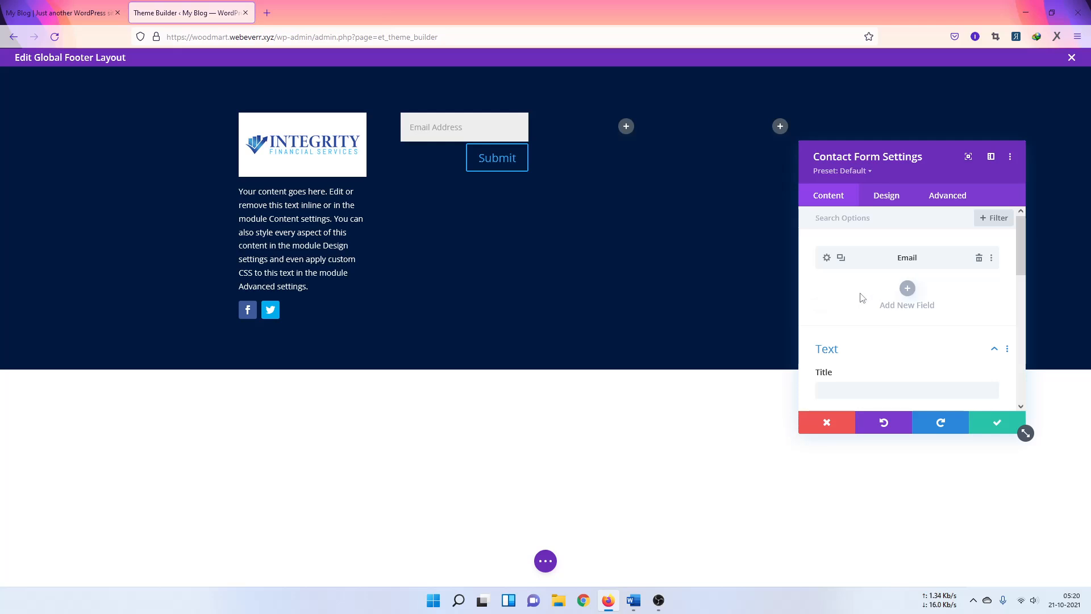
scroll(865, 295, "down", 5)
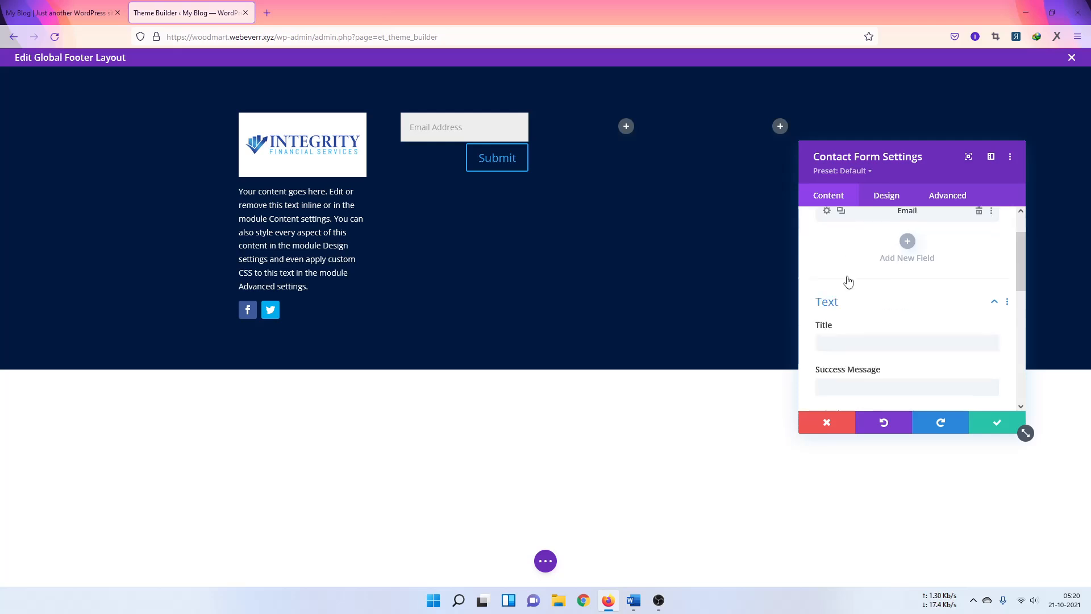
left_click(889, 205)
scroll(859, 328, "down", 2)
left_click(858, 322)
scroll(903, 335, "down", 6)
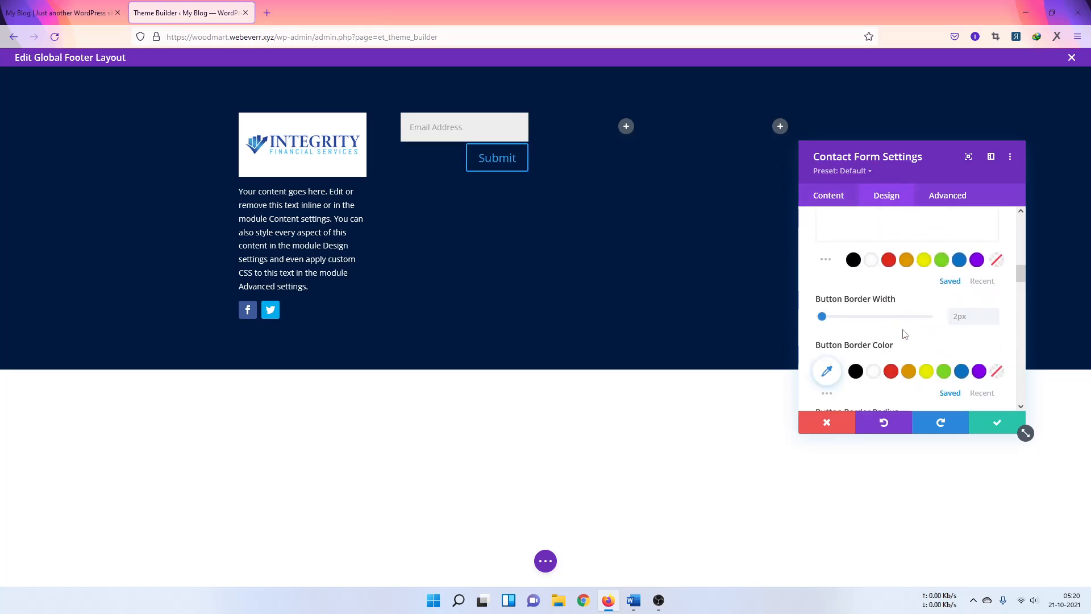
scroll(905, 334, "down", 2)
scroll(878, 277, "up", 1)
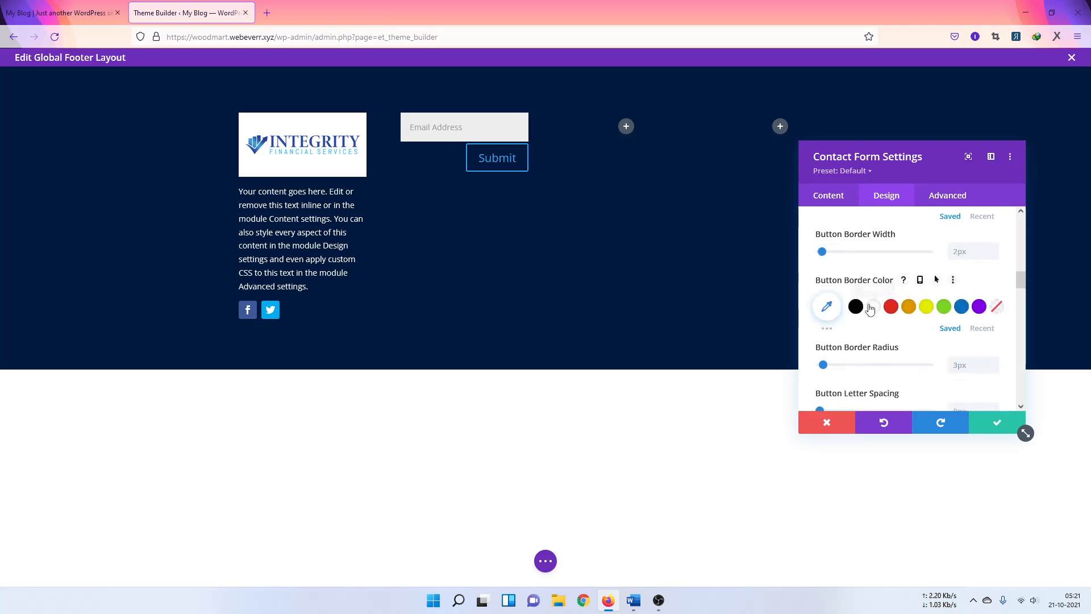
left_click(873, 307)
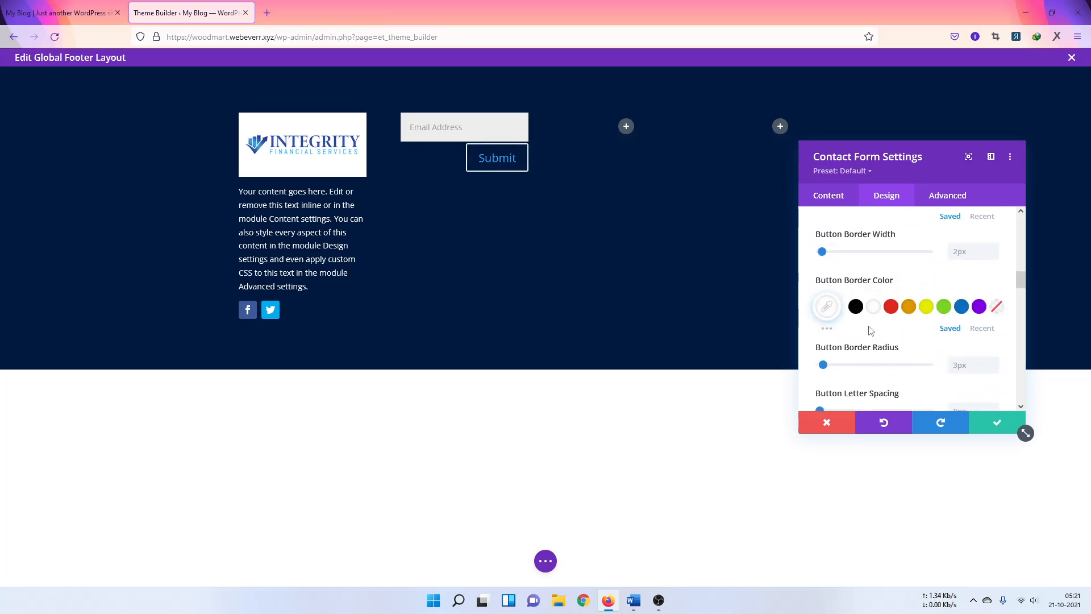
Step: Set the Submit button's text color to white (#ffffff) and its font style to uppercase
scroll(875, 334, "up", 5)
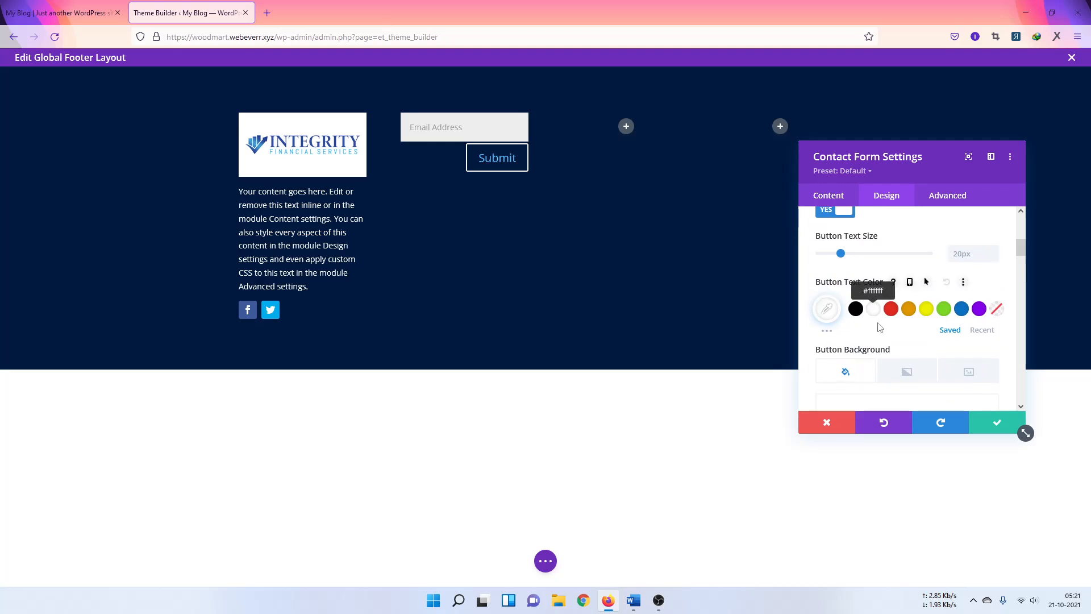
left_click(873, 309)
scroll(881, 330, "down", 5)
scroll(885, 337, "down", 3)
scroll(884, 336, "down", 2)
left_click(859, 220)
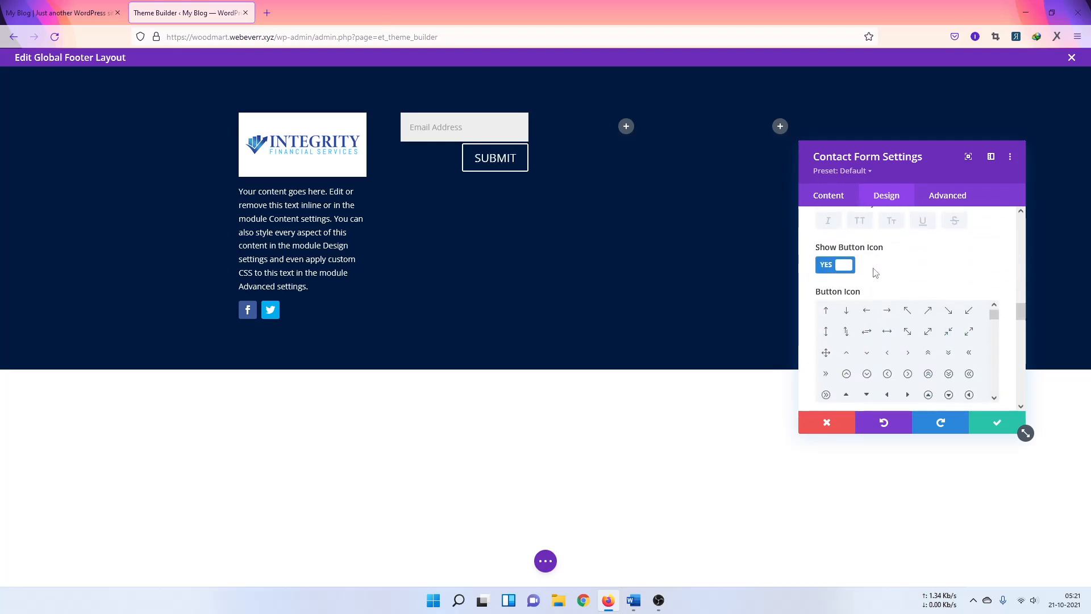
Step: Choose the circled right-chevron as the Submit button's icon and check the icon placement options
scroll(882, 307, "down", 3)
scroll(884, 307, "up", 2)
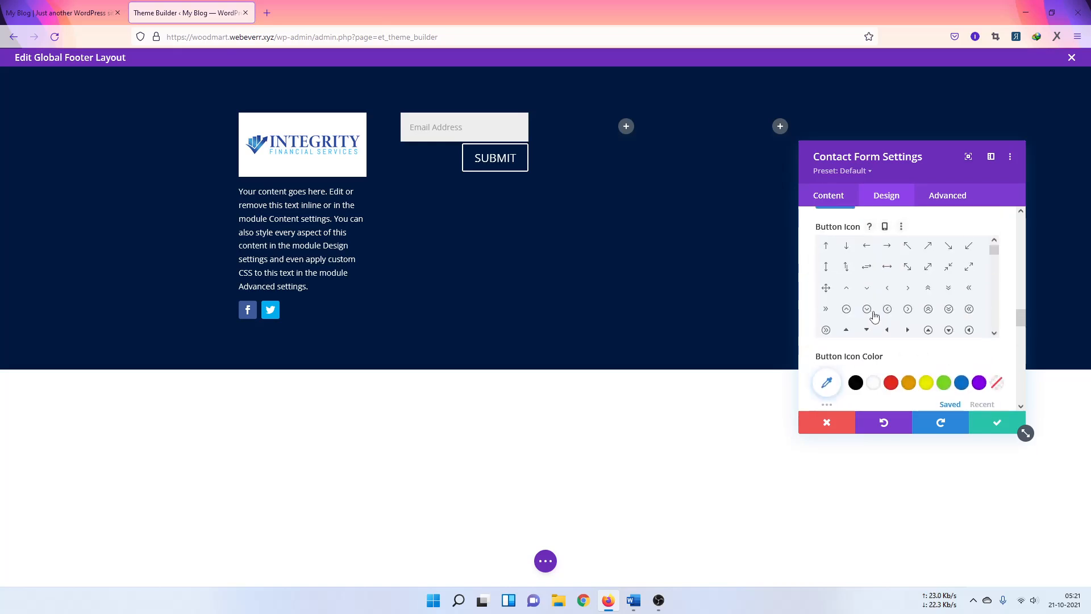
left_click(907, 310)
scroll(904, 319, "down", 5)
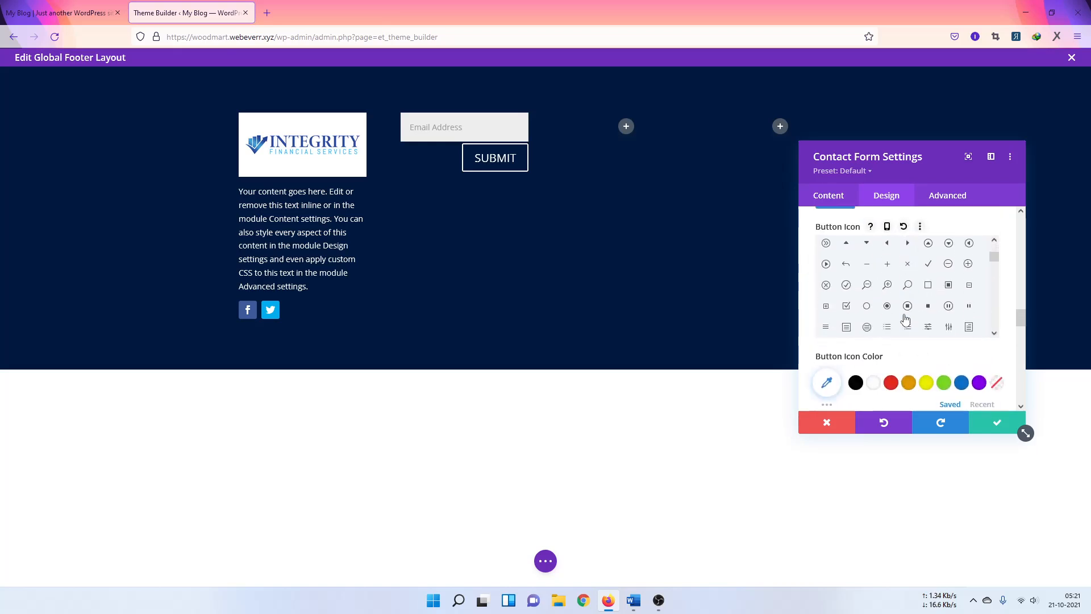
scroll(893, 324, "down", 2)
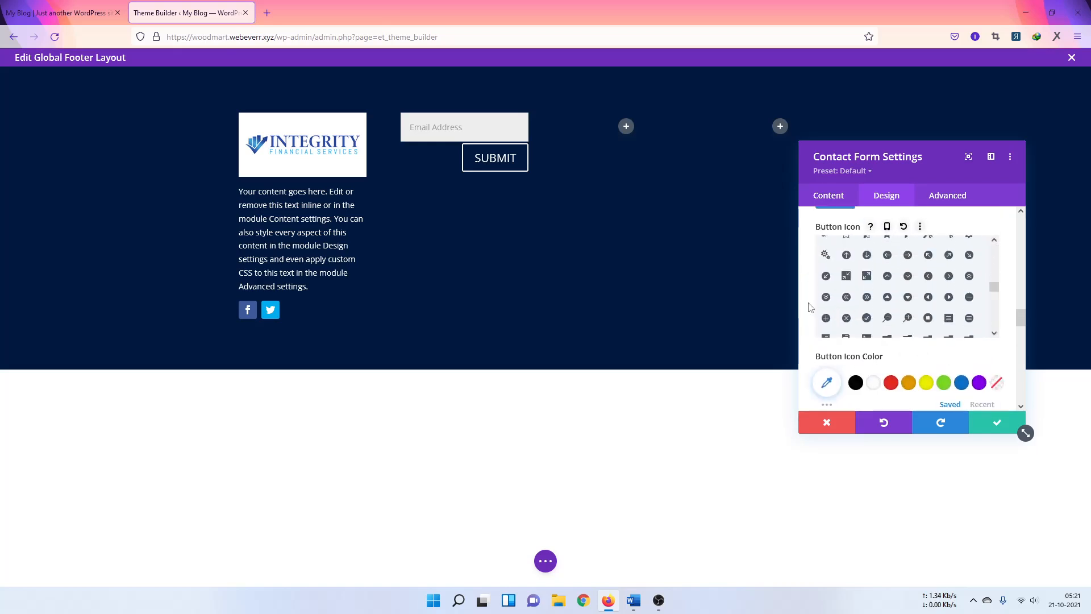
scroll(811, 307, "down", 3)
scroll(811, 307, "down", 1)
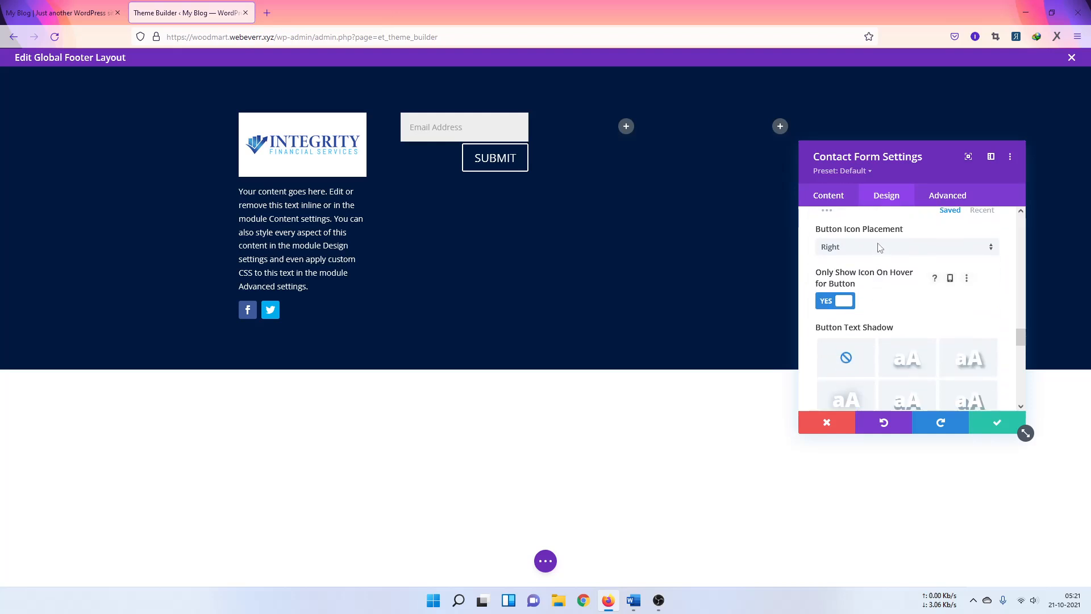
left_click(878, 248)
left_click(915, 299)
Step: Review the contact form's remaining padding, box shadow, rounded corner and border options, and save the form settings
scroll(918, 301, "down", 1)
scroll(918, 304, "down", 6)
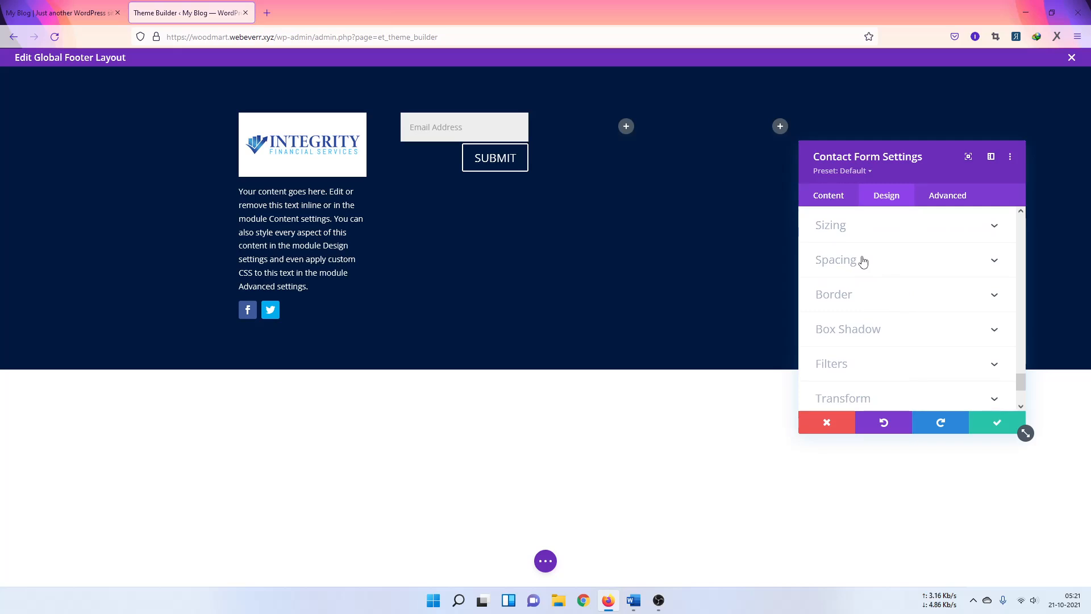
scroll(866, 337, "down", 3)
scroll(865, 341, "up", 5)
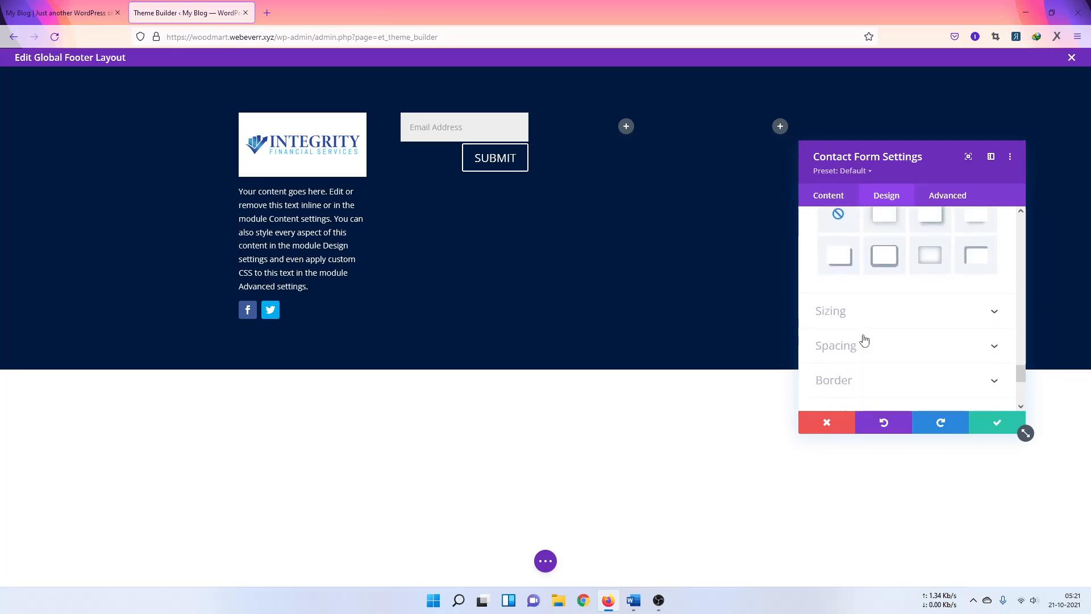
scroll(863, 331, "up", 4)
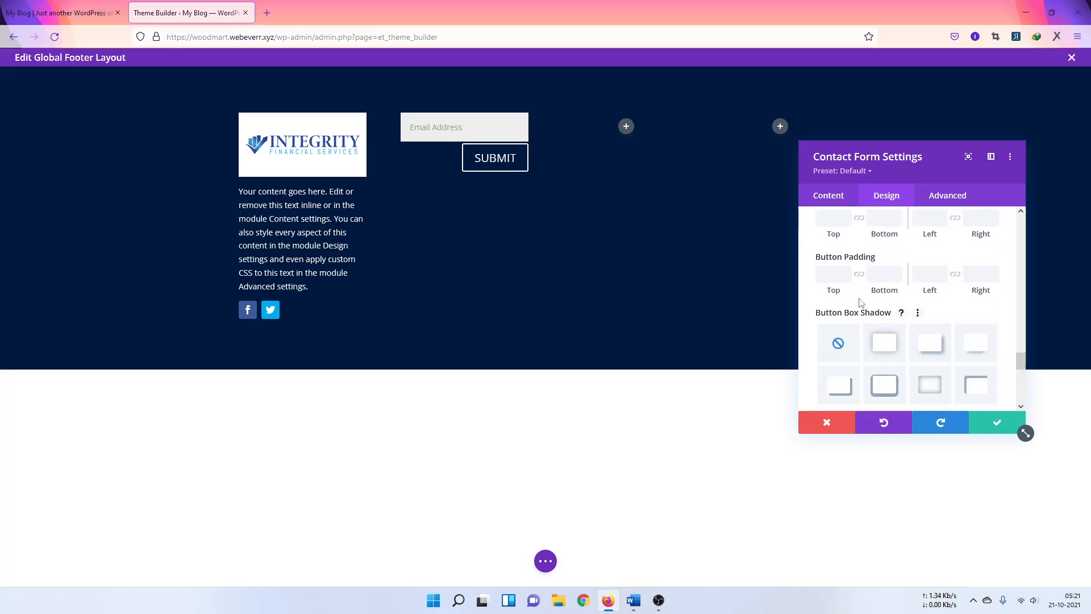
scroll(859, 298, "down", 5)
scroll(857, 290, "up", 1)
scroll(847, 304, "down", 2)
scroll(839, 317, "up", 5)
scroll(862, 316, "down", 1)
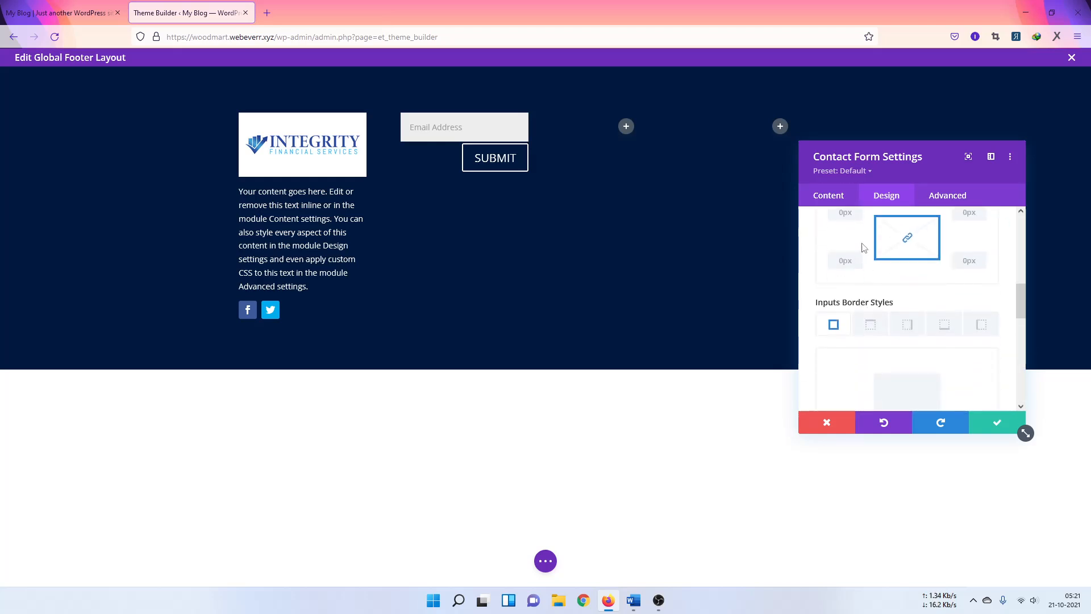
scroll(850, 256, "up", 1)
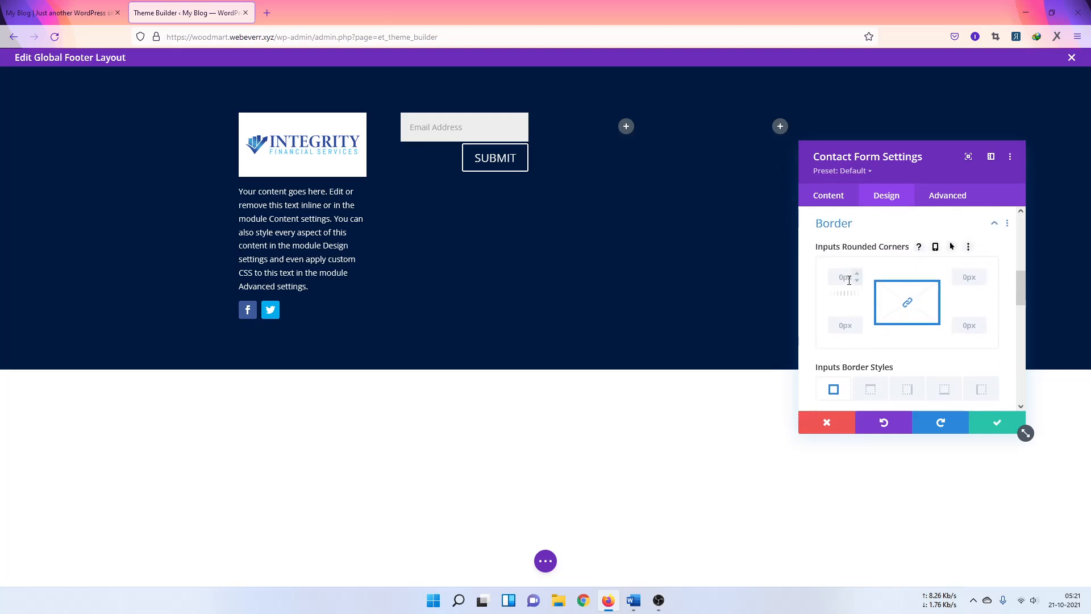
scroll(853, 308, "down", 2)
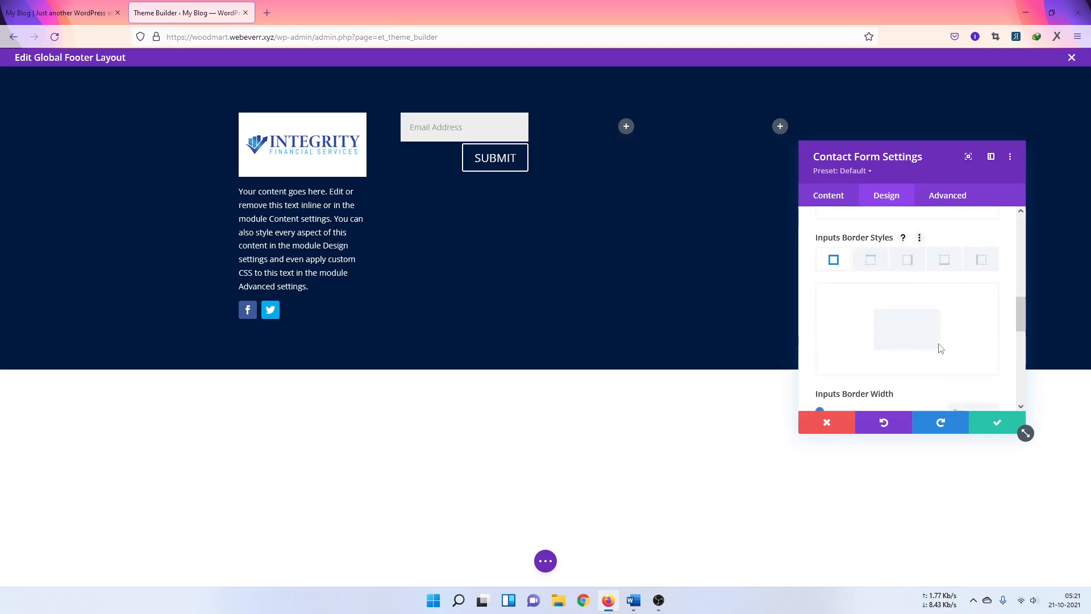
left_click(980, 423)
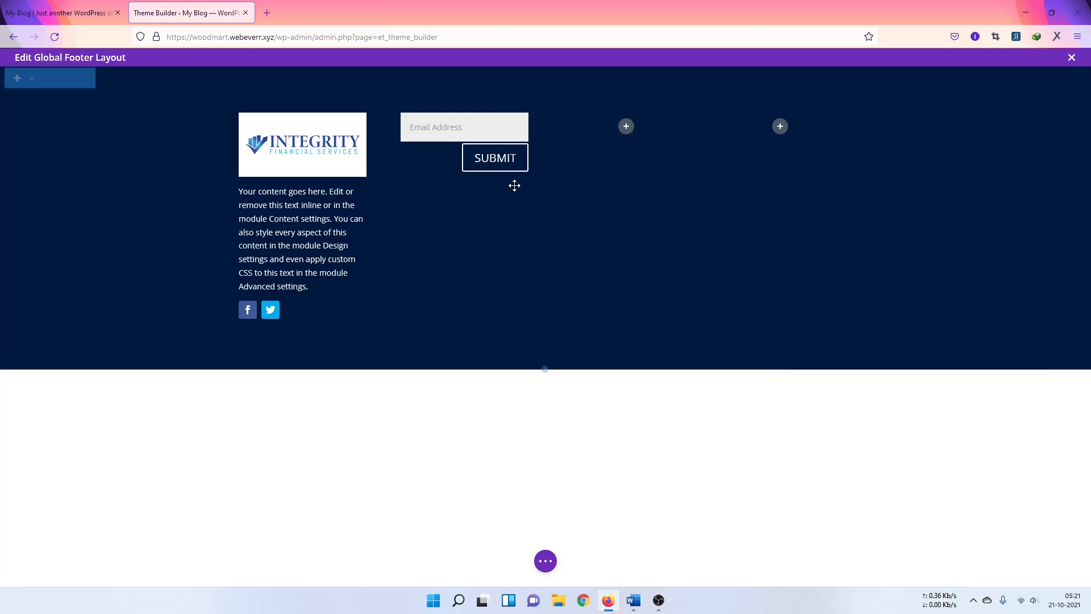
left_click(627, 127)
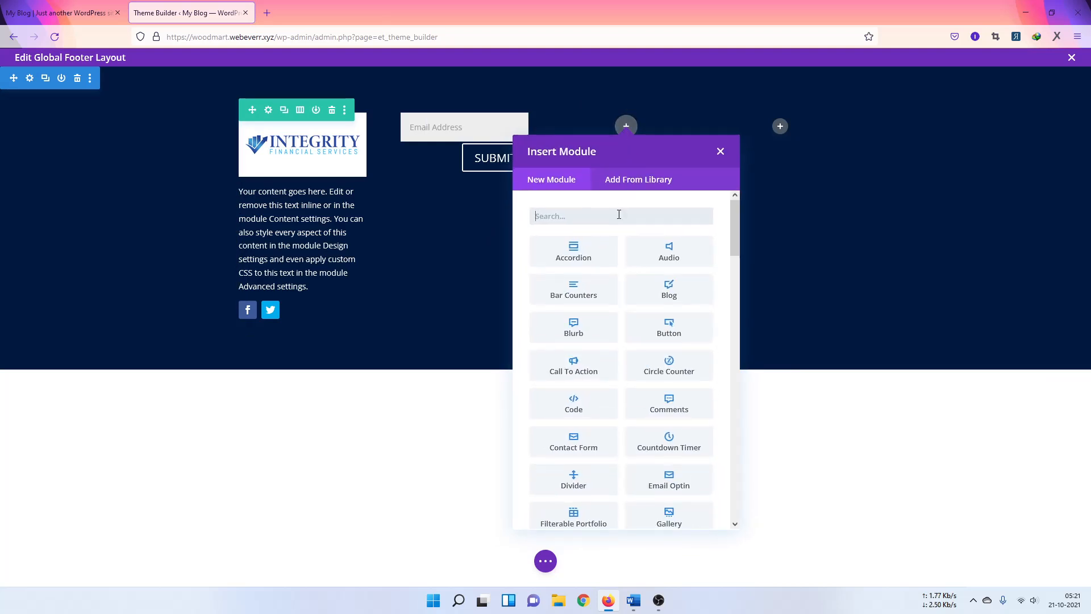
type("gall")
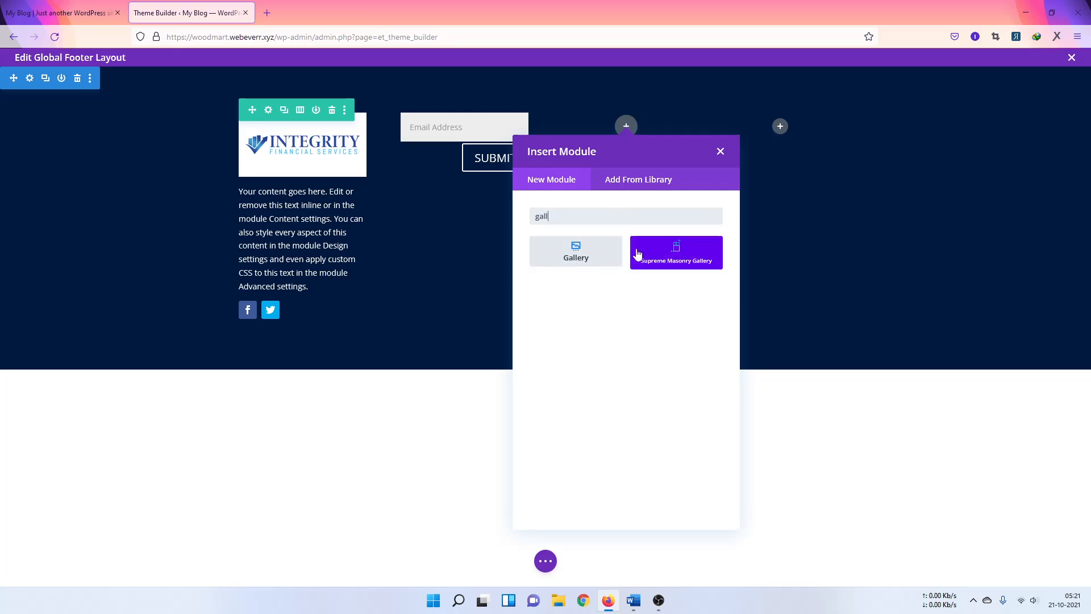
left_click(673, 260)
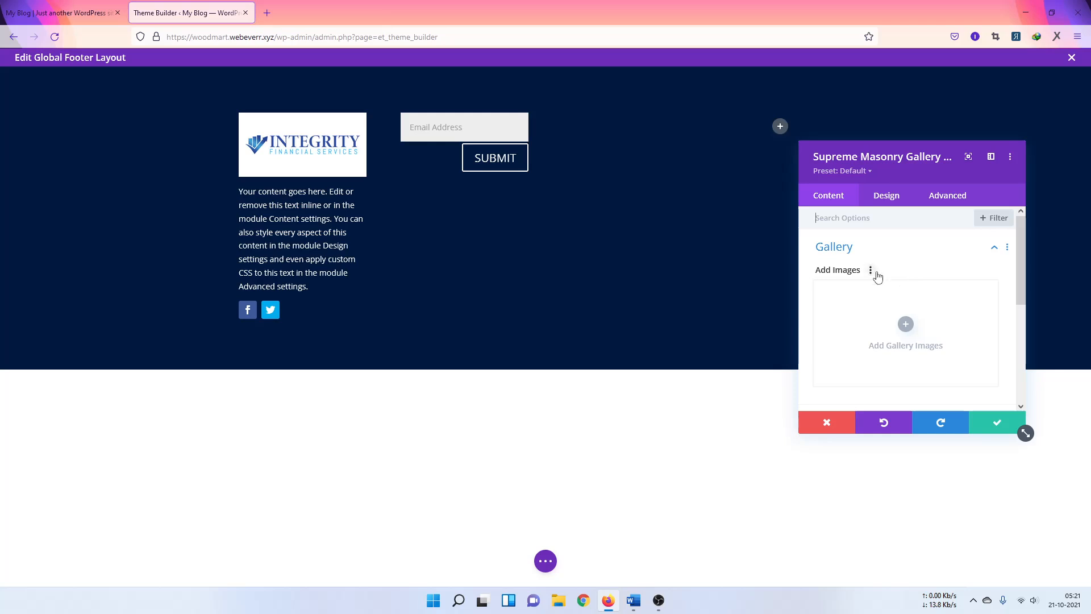
scroll(873, 273, "down", 3)
scroll(933, 295, "up", 1)
scroll(908, 267, "up", 1)
left_click(849, 425)
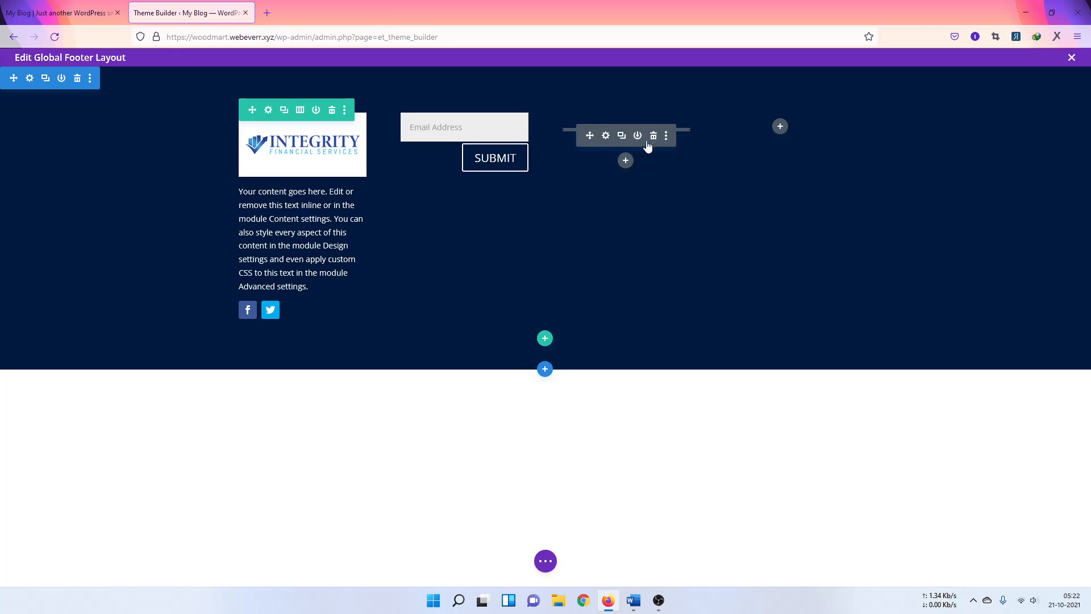
left_click(653, 137)
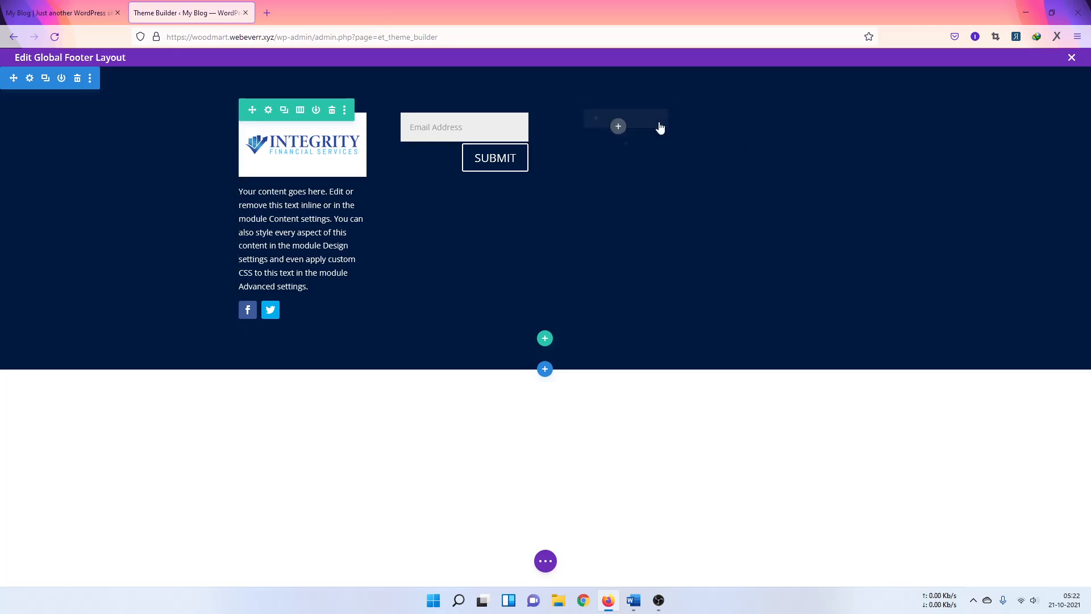
left_click(654, 119)
left_click(627, 127)
type("car")
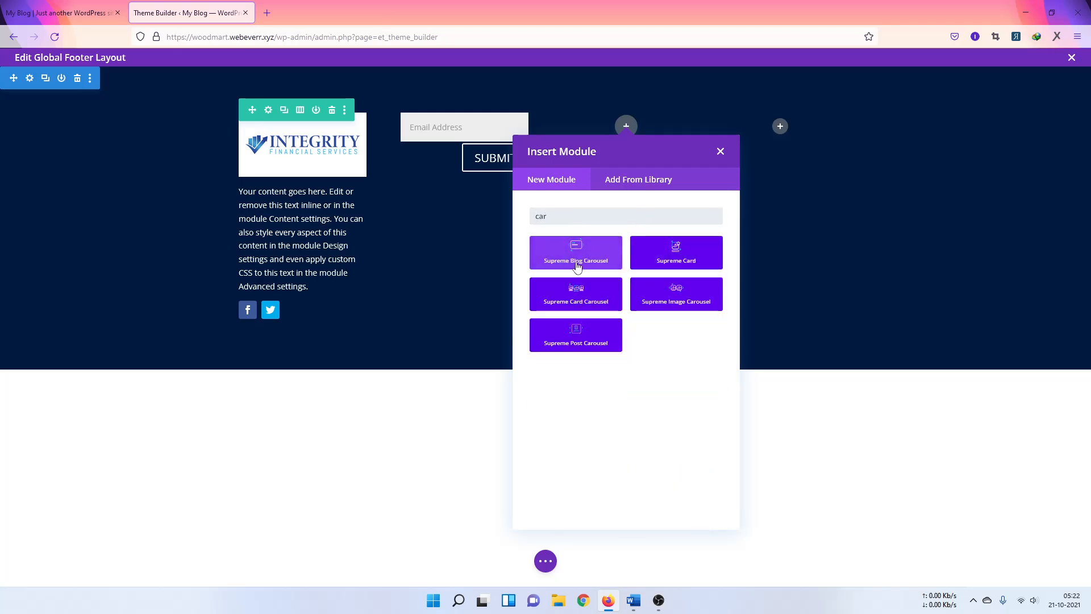
left_click(562, 265)
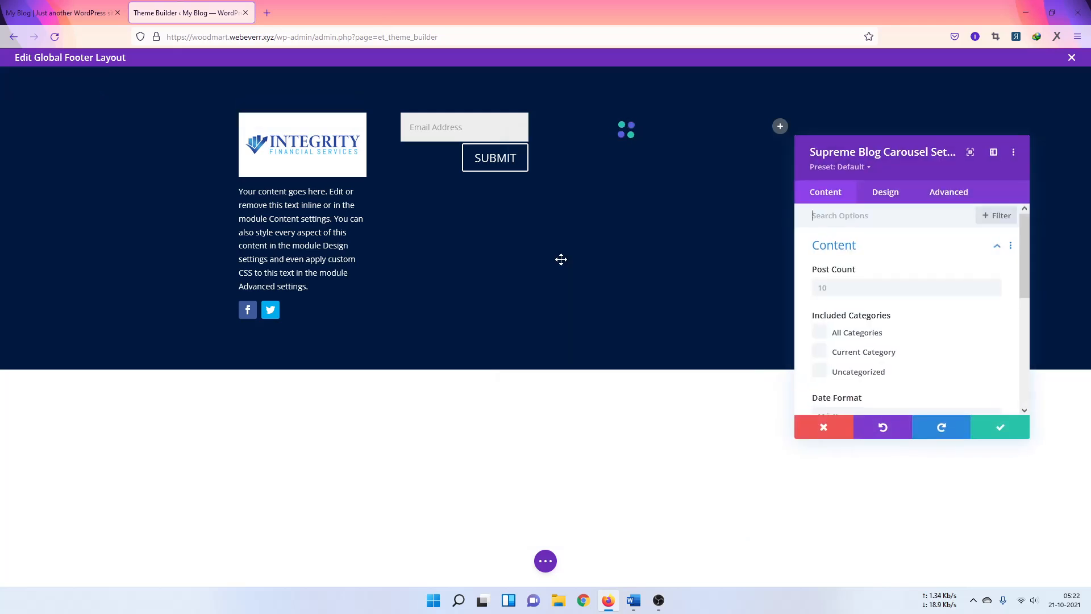
scroll(879, 313, "down", 2)
scroll(878, 313, "down", 3)
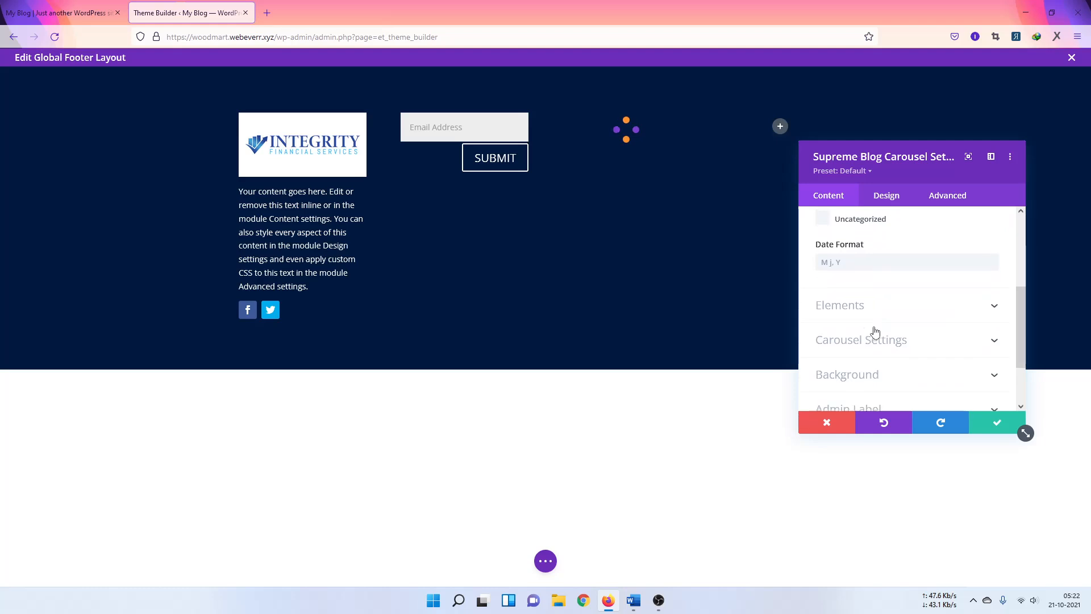
left_click(838, 428)
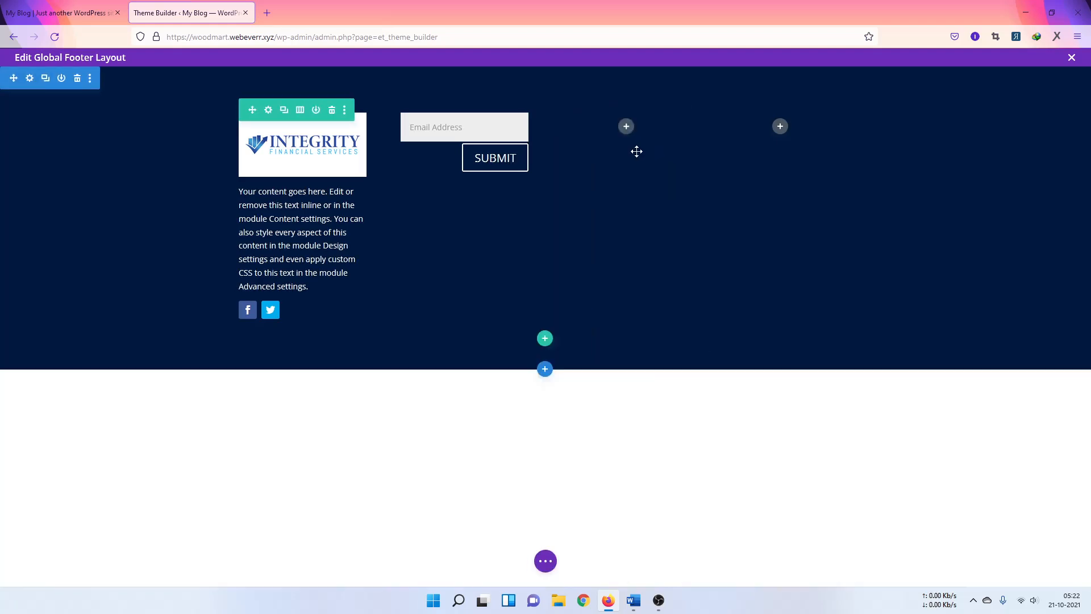
Step: Insert a Supreme Post Carousel module in the footer's empty third column and set its post type to Projects
left_click(627, 127)
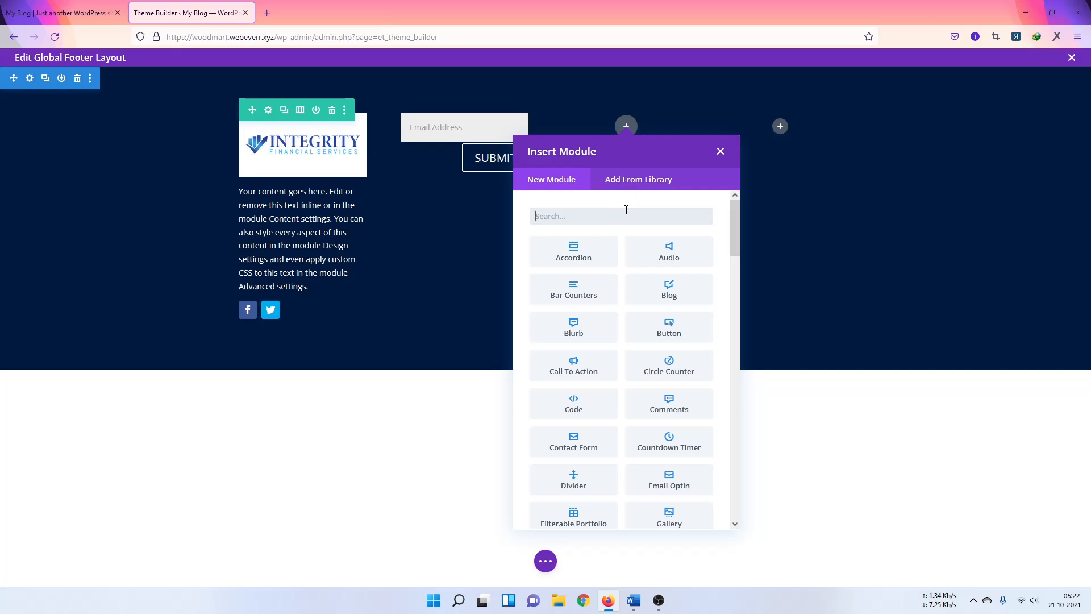
type("car")
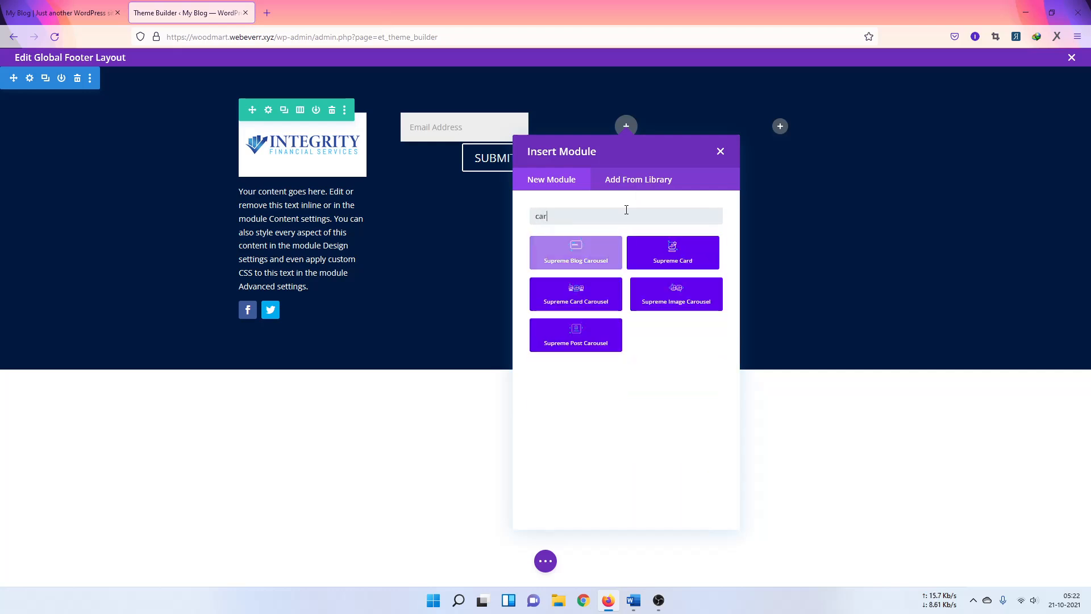
left_click(580, 335)
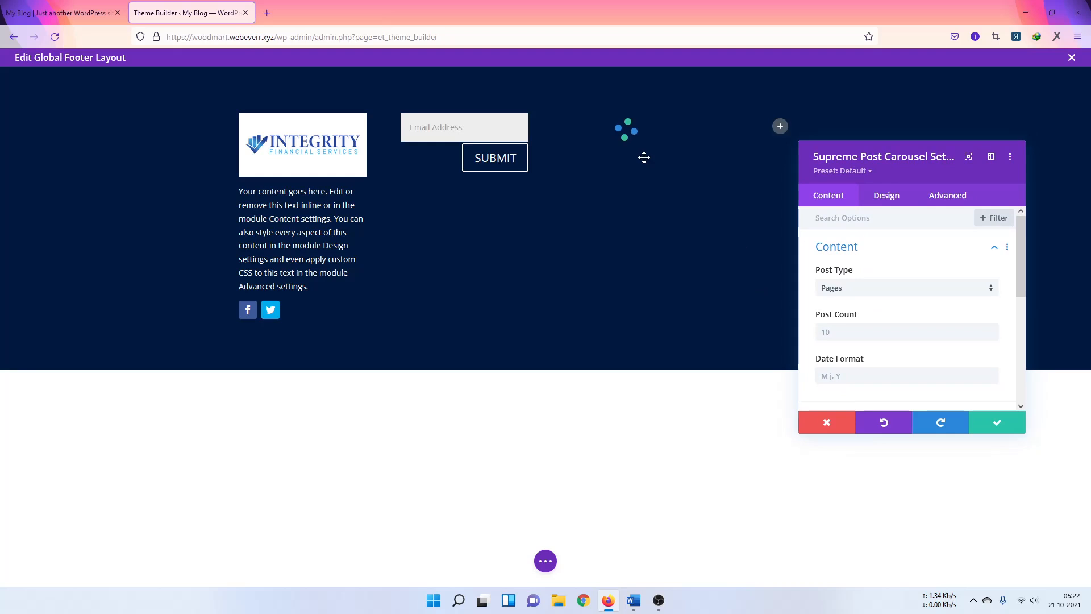
left_click(864, 290)
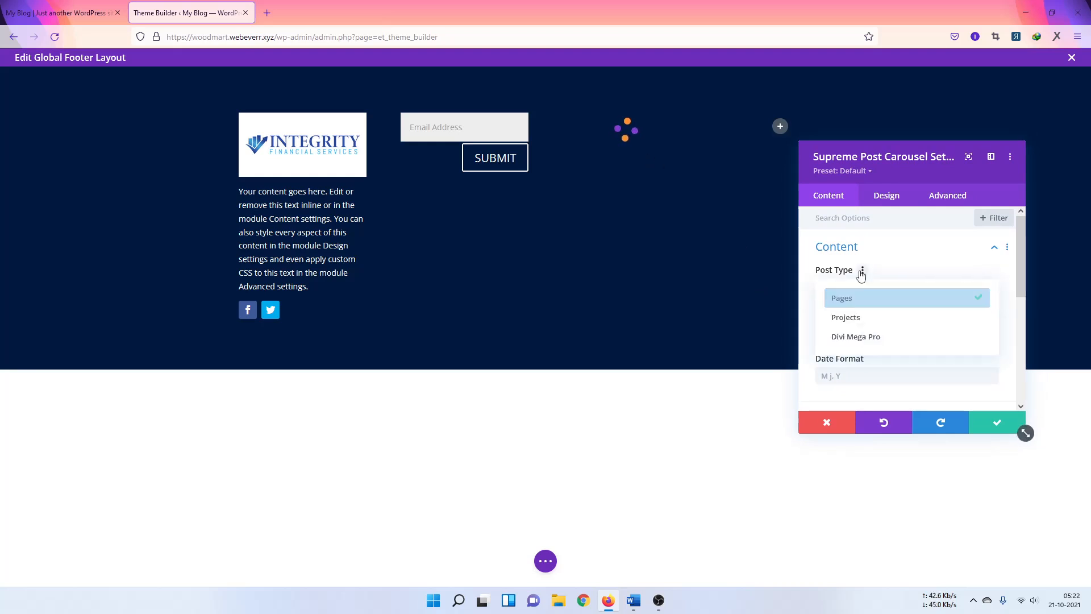
left_click(858, 318)
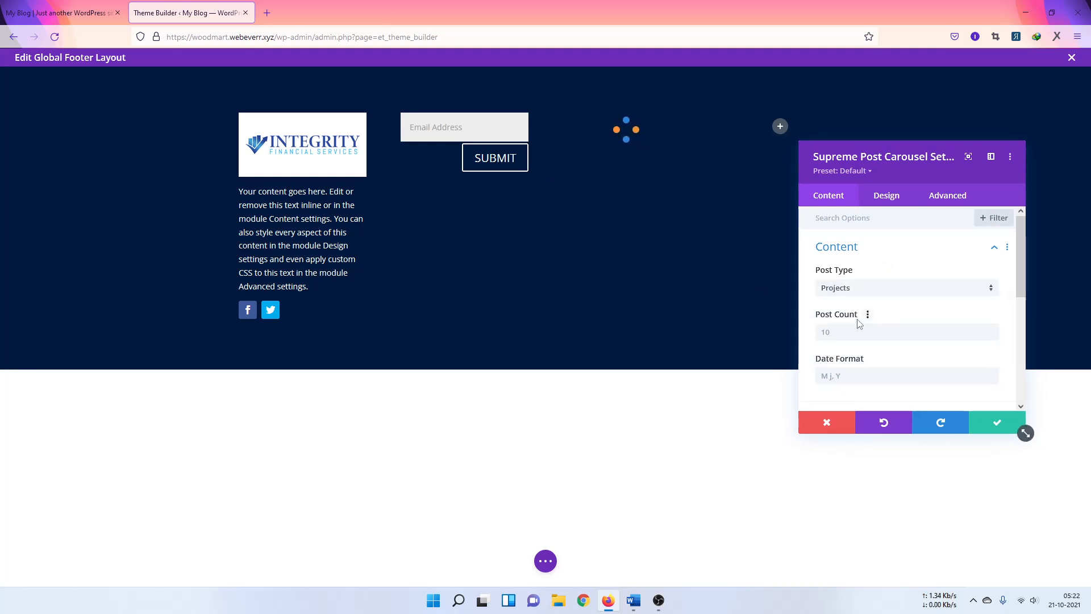
Step: Examine the post carousel's design options, from post item and box shadow settings through pagination, spacing and animation
scroll(864, 318, "down", 2)
left_click(882, 203)
left_click(857, 246)
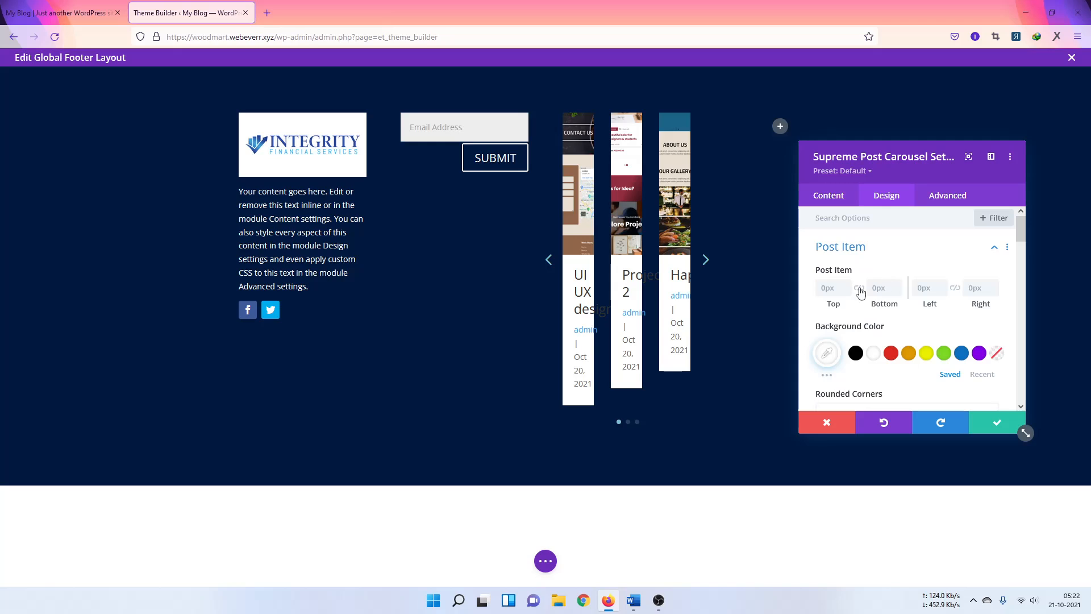
scroll(887, 267, "down", 6)
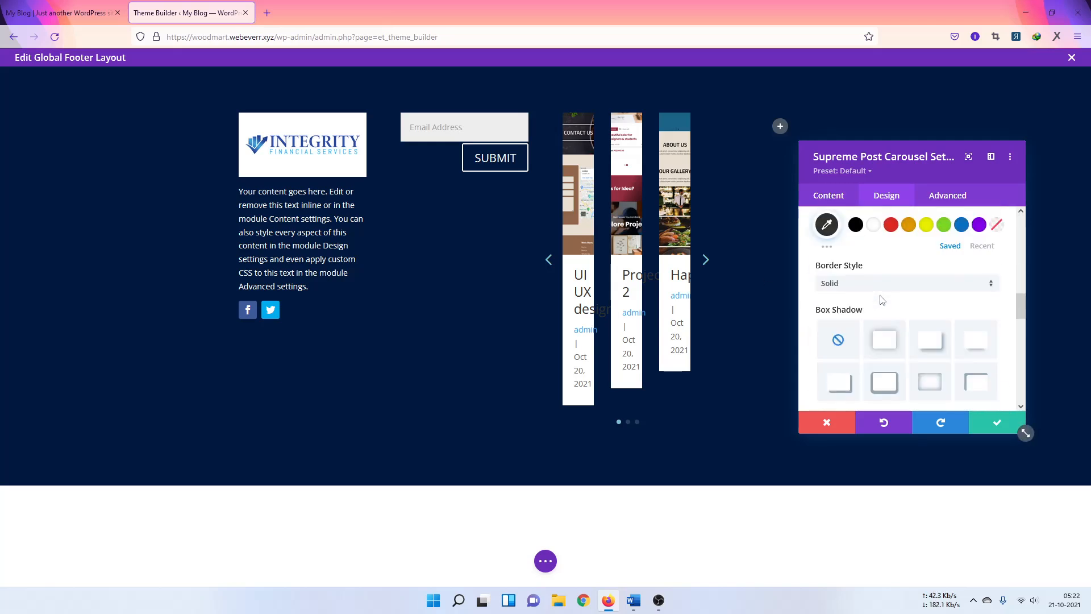
scroll(881, 300, "down", 4)
scroll(881, 298, "up", 2)
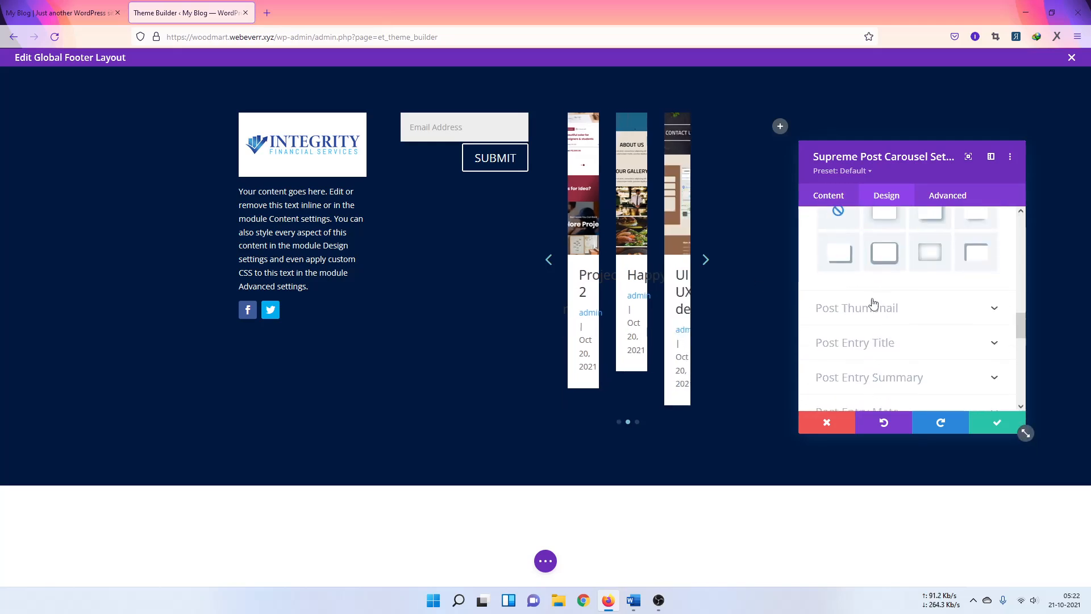
scroll(854, 354, "down", 3)
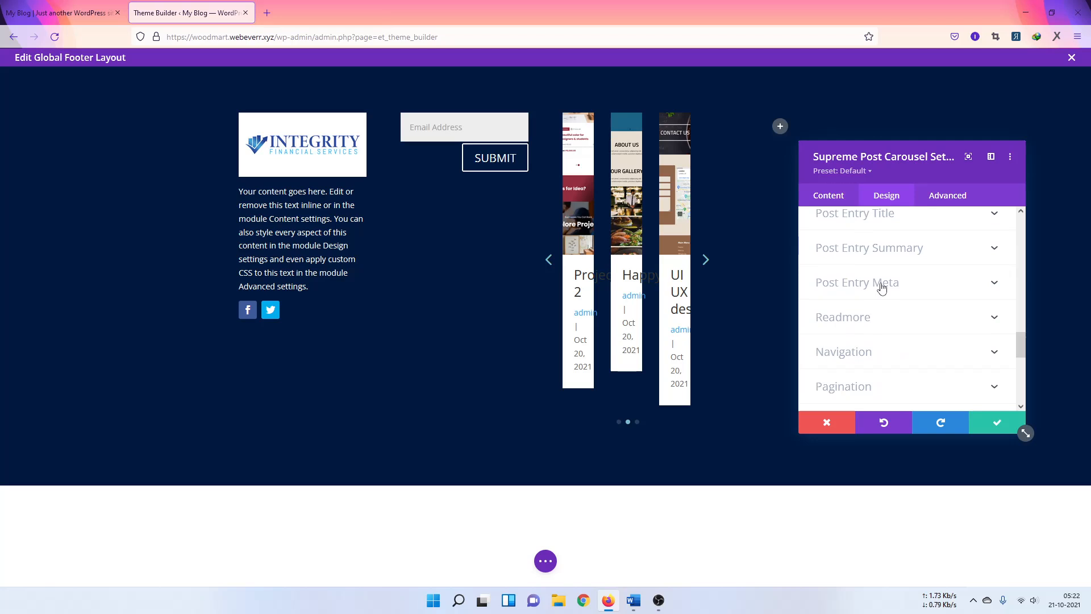
scroll(872, 337, "down", 1)
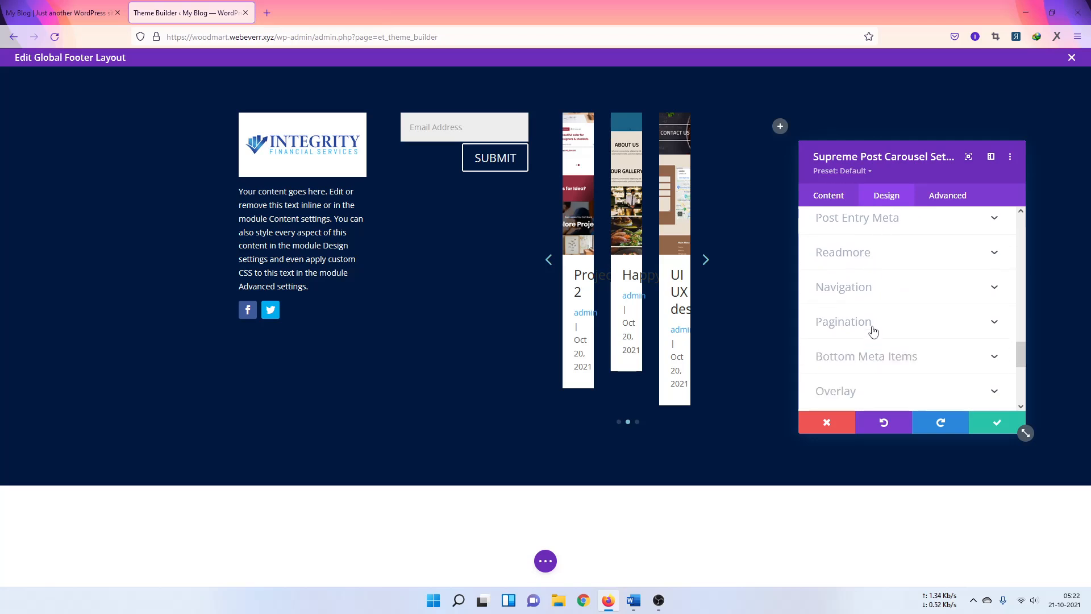
scroll(869, 361, "down", 1)
left_click(864, 363)
scroll(869, 365, "down", 5)
scroll(869, 358, "up", 3)
scroll(876, 341, "down", 4)
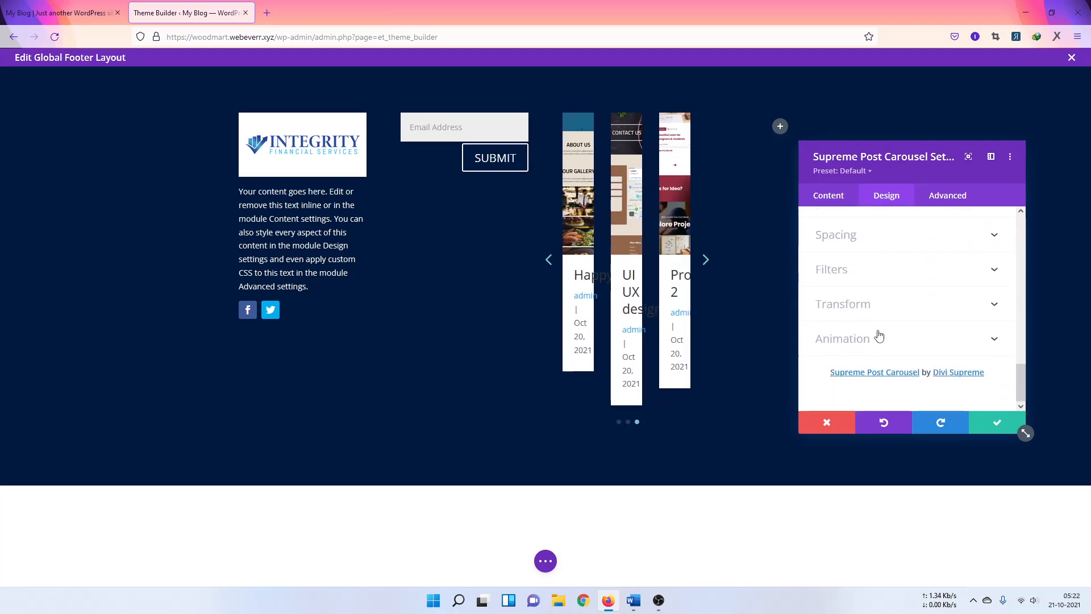
Step: Set the number of columns in the post carousel's carousel settings to 1
left_click(829, 195)
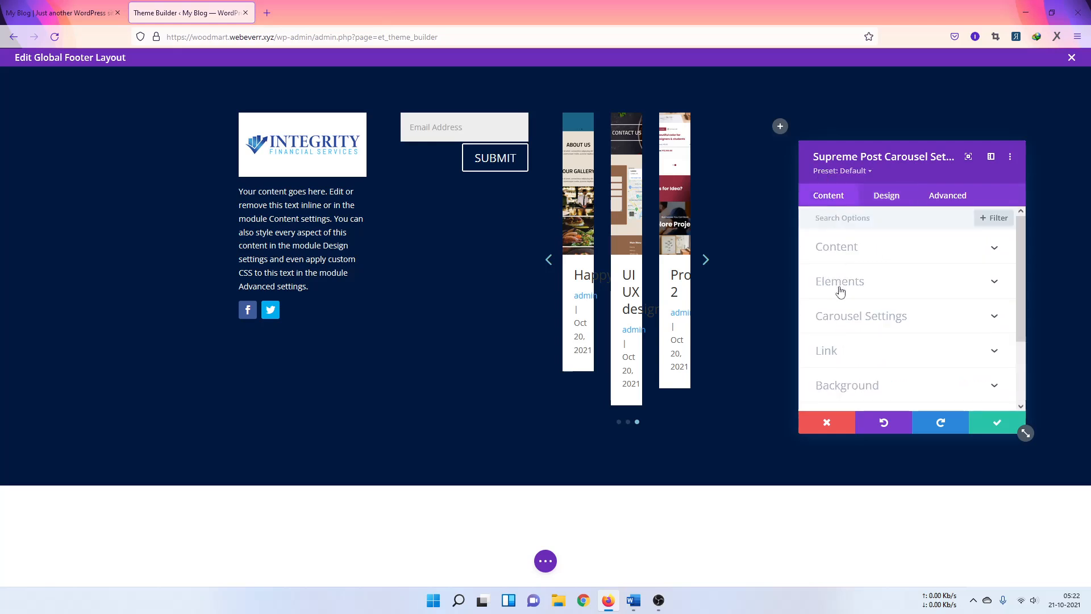
left_click(853, 250)
scroll(848, 285, "down", 3)
left_click(850, 237)
scroll(858, 284, "up", 2)
scroll(861, 318, "down", 4)
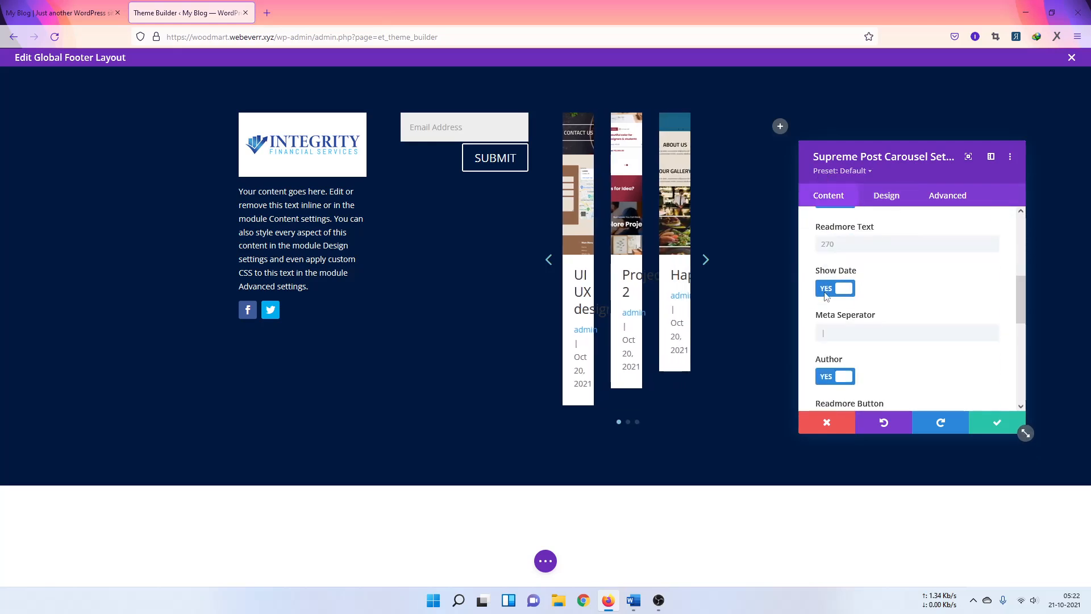
scroll(859, 301, "down", 5)
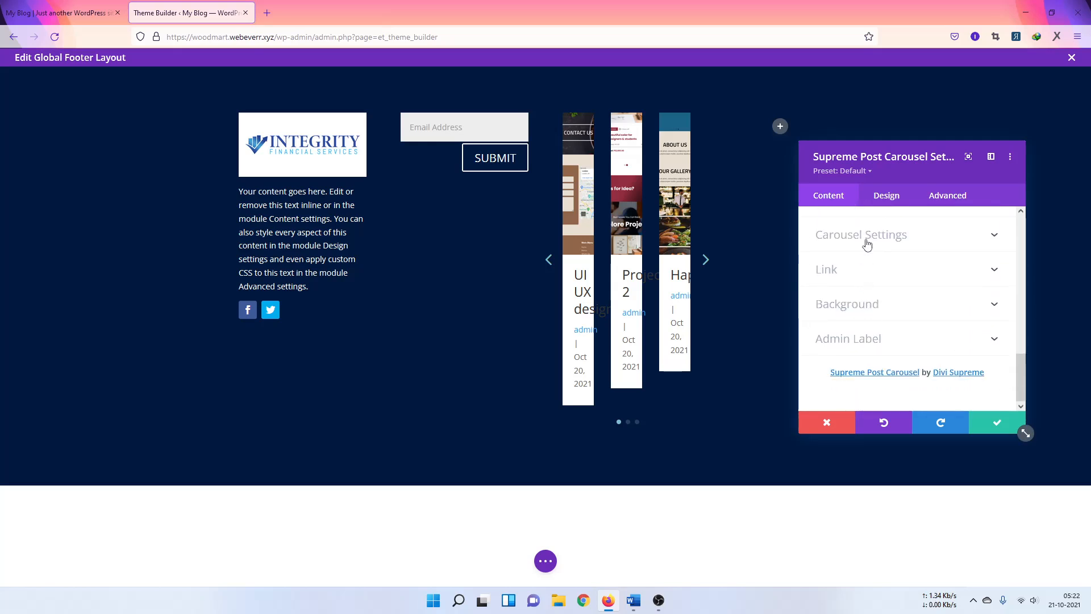
left_click(867, 243)
scroll(866, 243, "up", 1)
left_click_drag(840, 308, 820, 308)
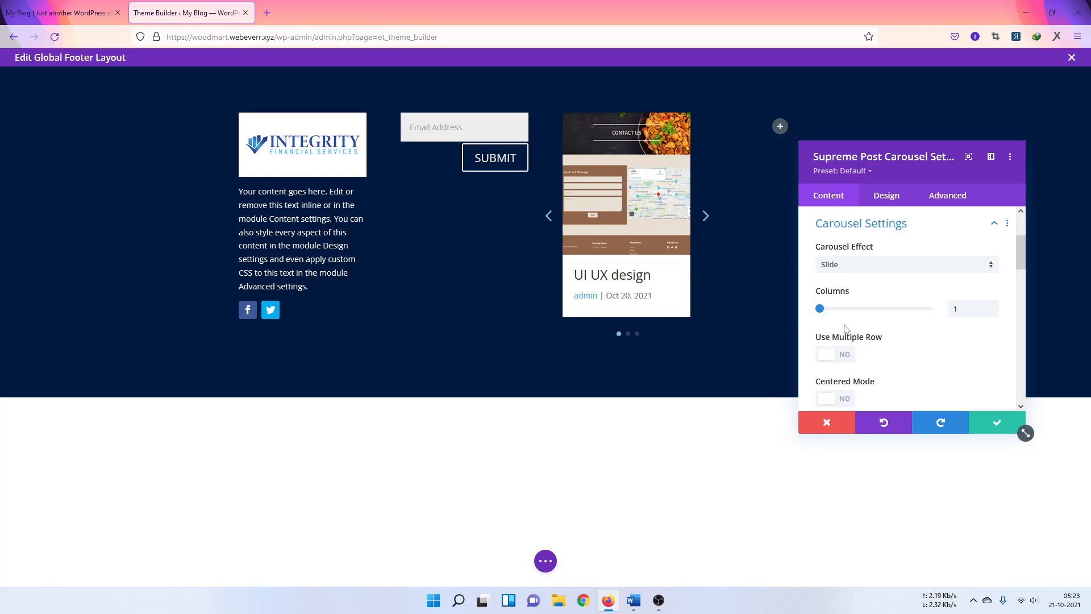
Step: Enable centered mode for the post carousel, check the remaining carousel options and save the module settings
scroll(845, 330, "down", 1)
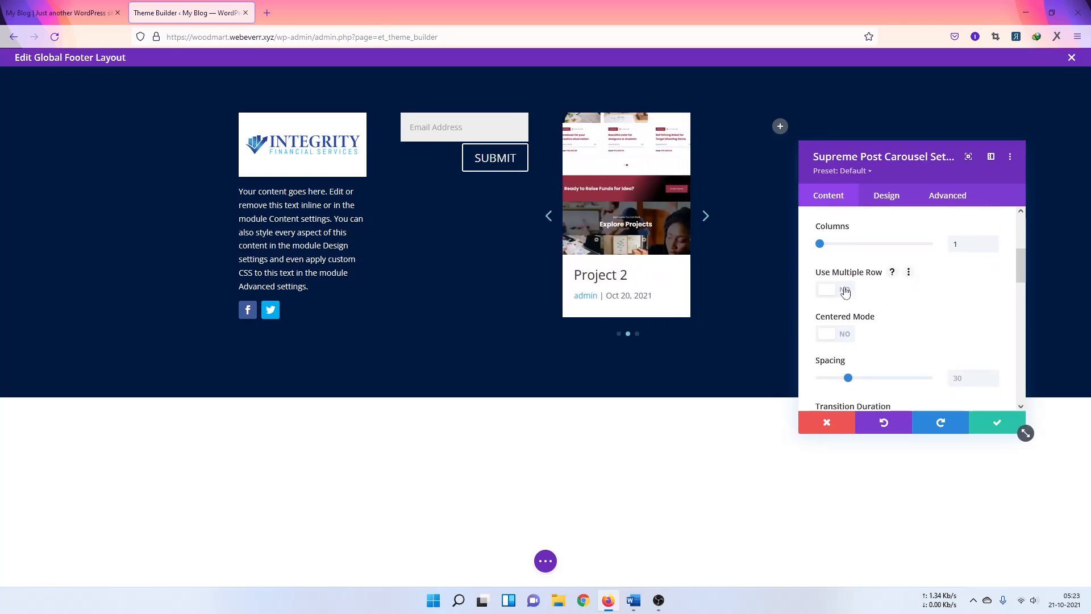
left_click(847, 334)
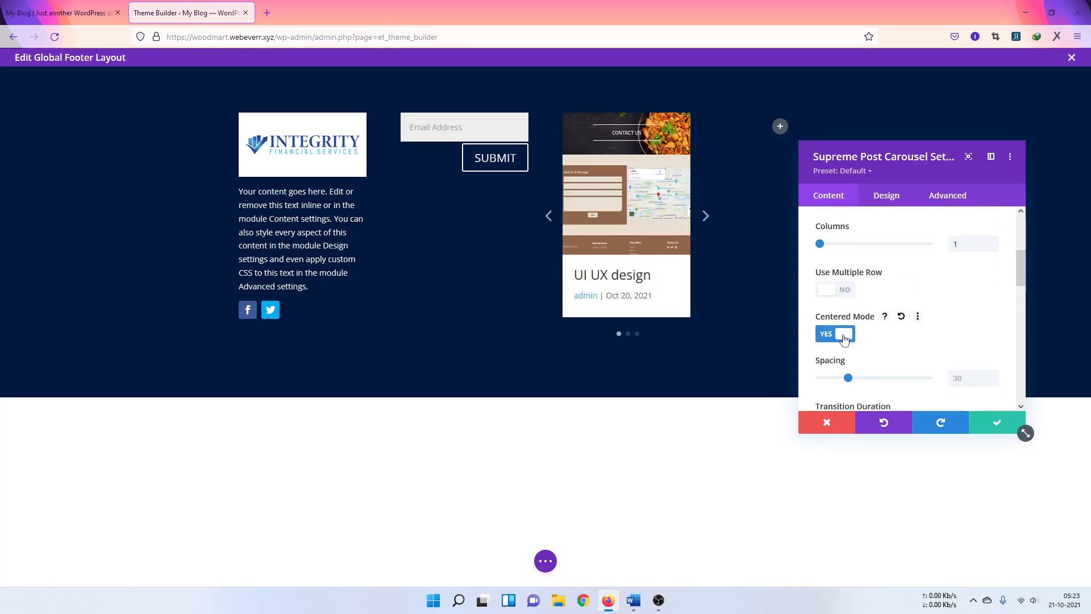
scroll(852, 335, "down", 2)
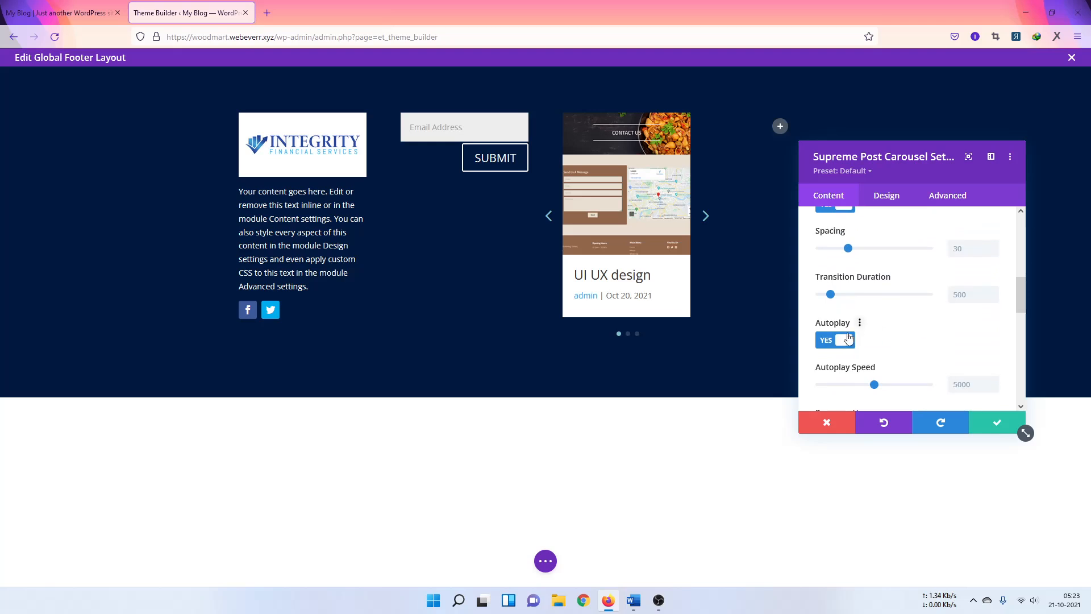
scroll(847, 338, "down", 1)
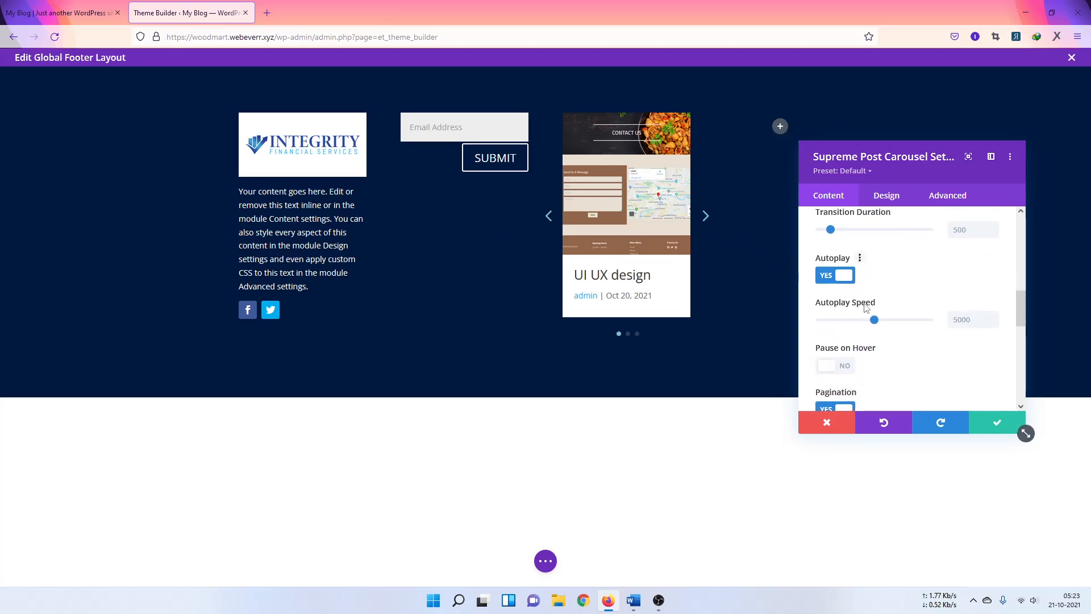
scroll(865, 309, "down", 4)
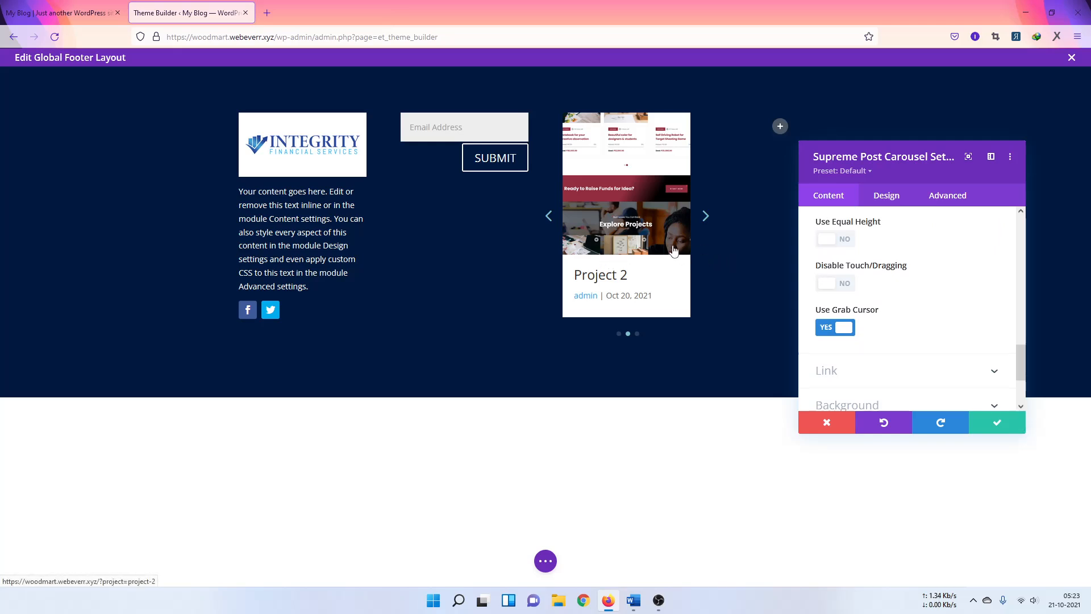
left_click(982, 432)
Step: Insert a Supreme Facebook Feed module in the footer's empty fourth column
left_click(781, 131)
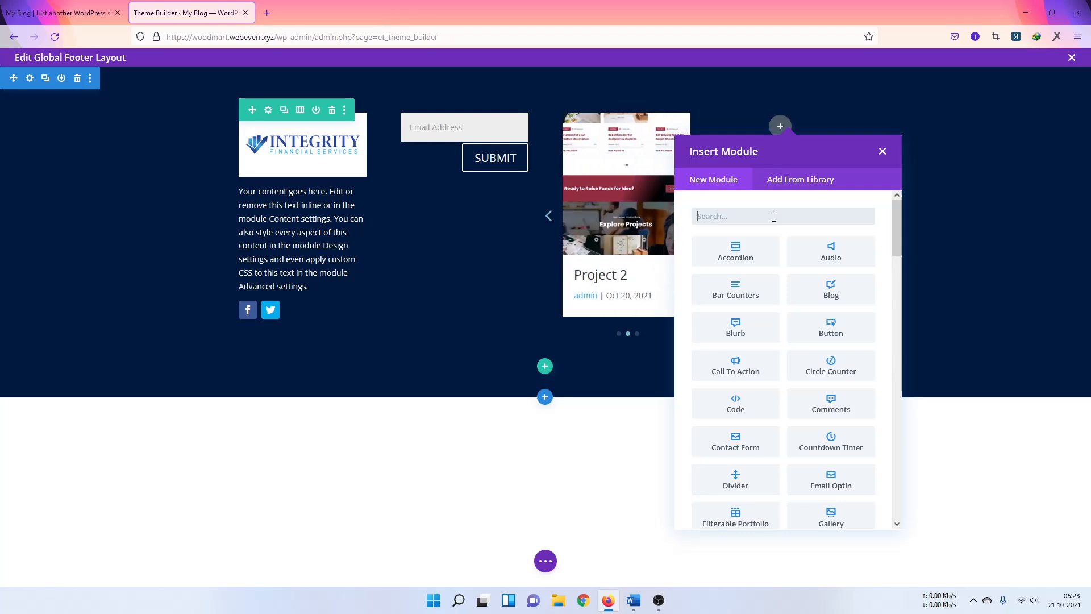
scroll(775, 328, "down", 3)
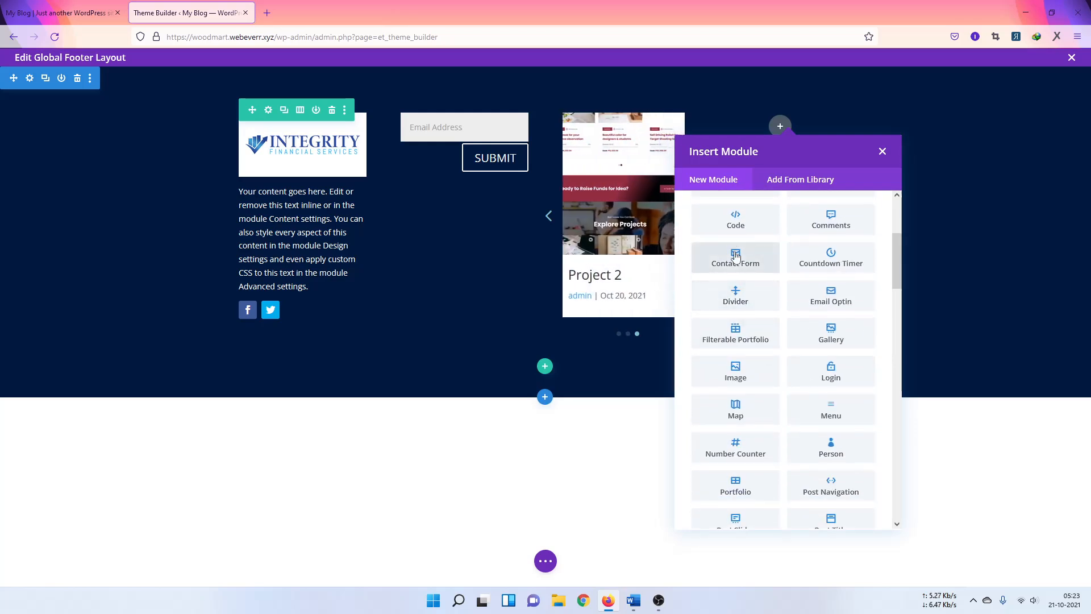
scroll(808, 286, "down", 2)
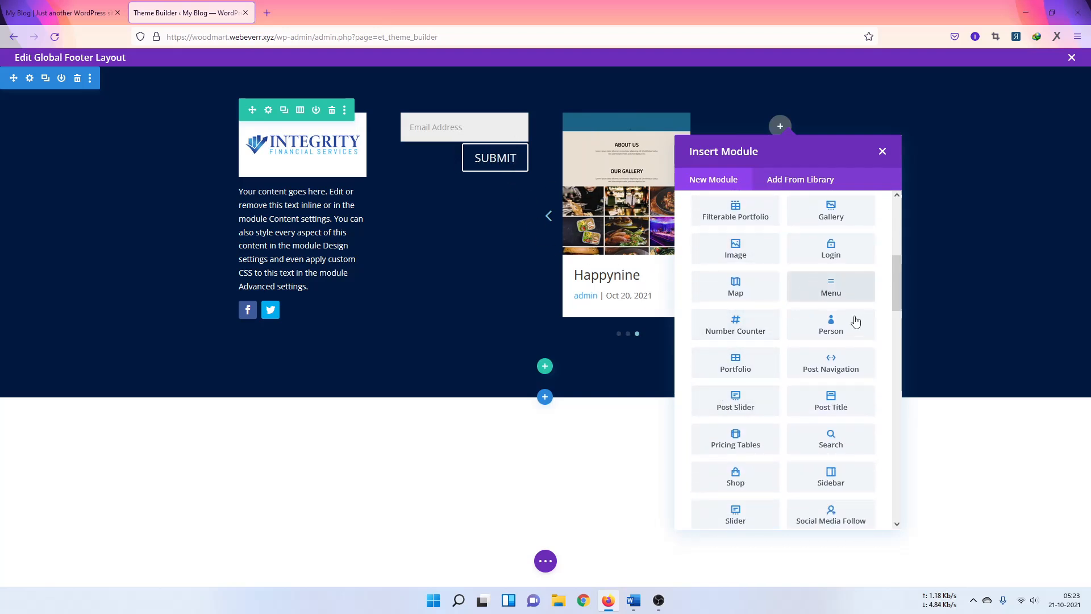
scroll(784, 335, "down", 2)
scroll(739, 398, "down", 2)
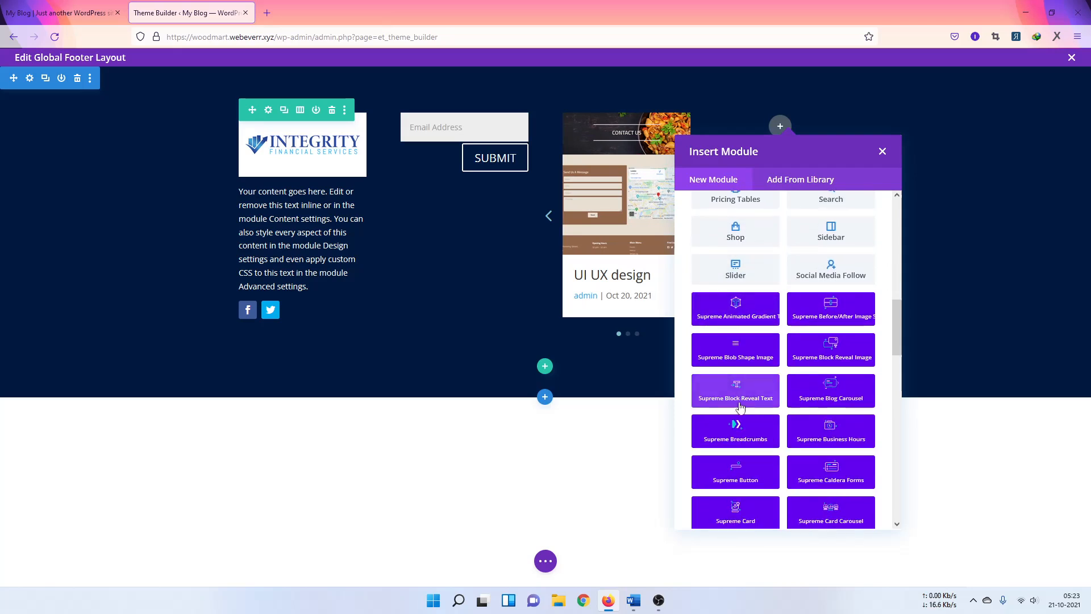
scroll(756, 438, "down", 1)
scroll(759, 428, "down", 4)
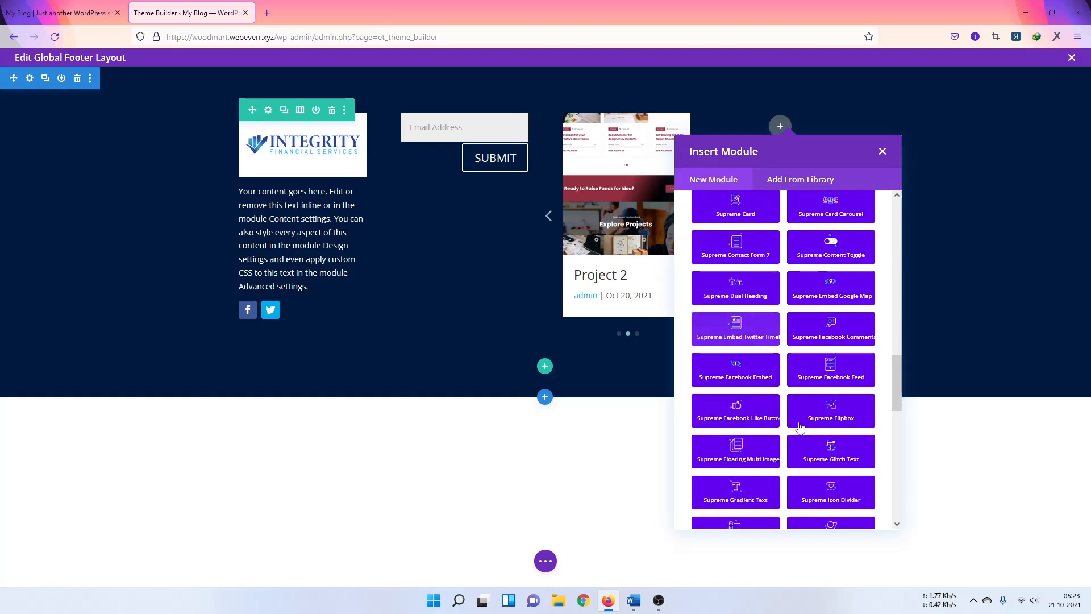
left_click(819, 368)
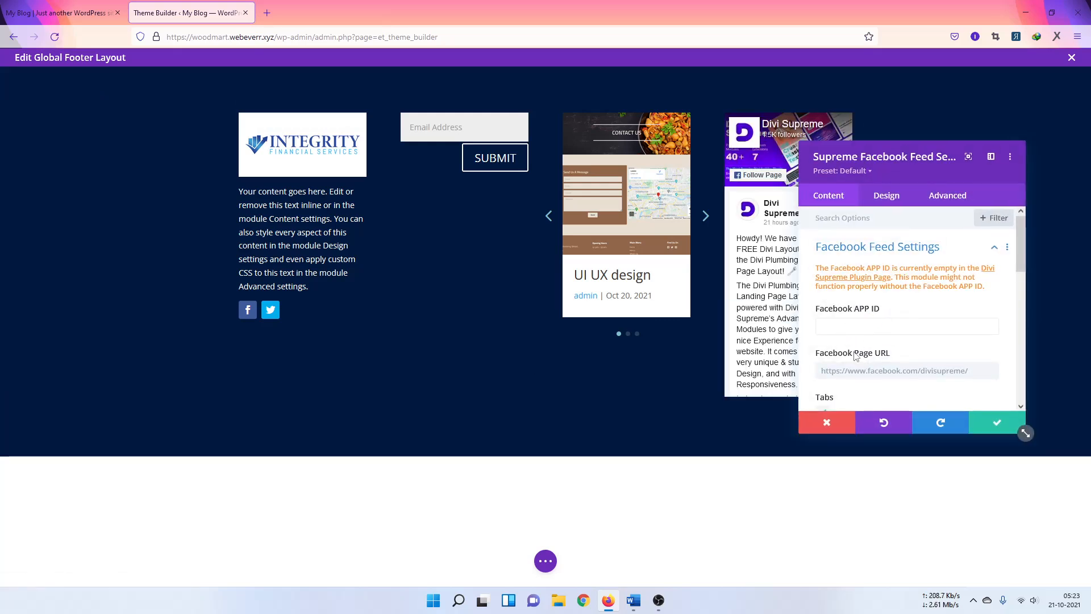
Step: Save the Supreme Facebook Feed module in the footer and reopen its content settings at the Tabs options
left_click(996, 427)
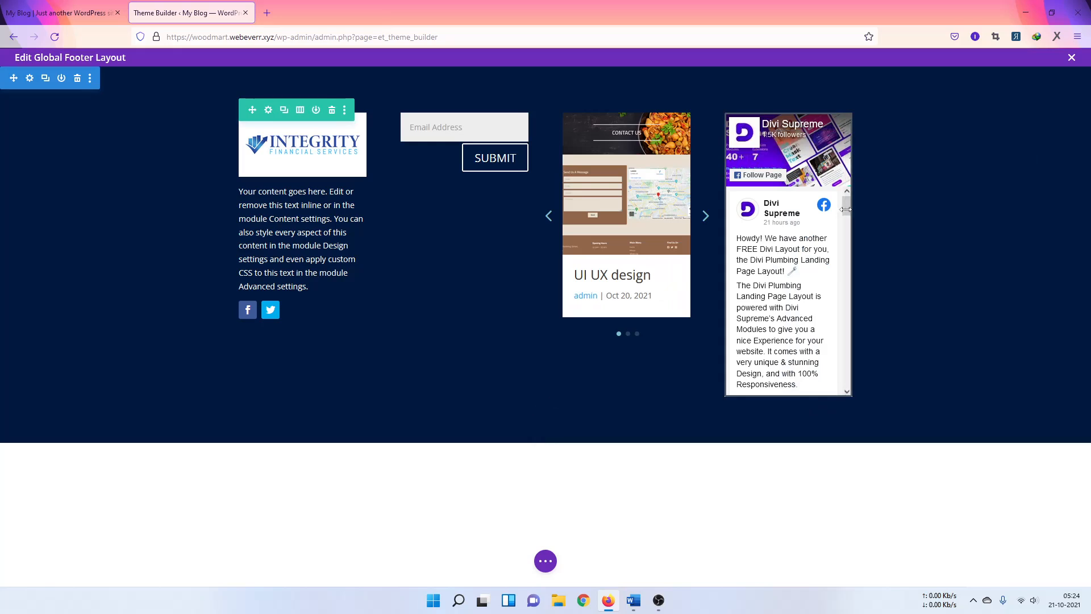
left_click(767, 141)
scroll(893, 333, "down", 3)
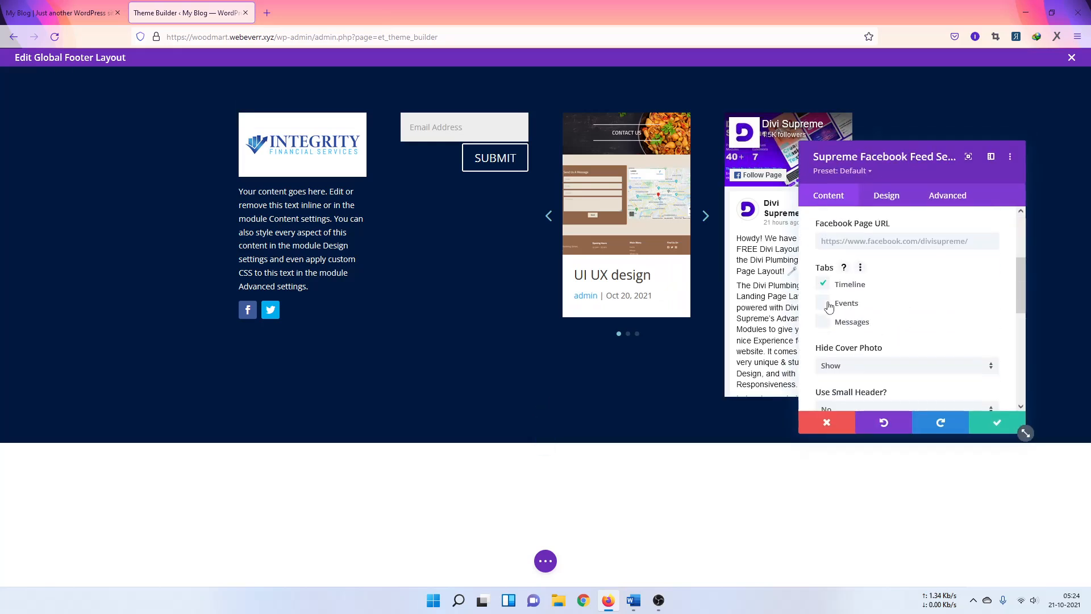
Step: Try the Events and Messages tabs in the Facebook feed and restore Timeline as the only enabled tab
left_click(828, 303)
left_click(823, 301)
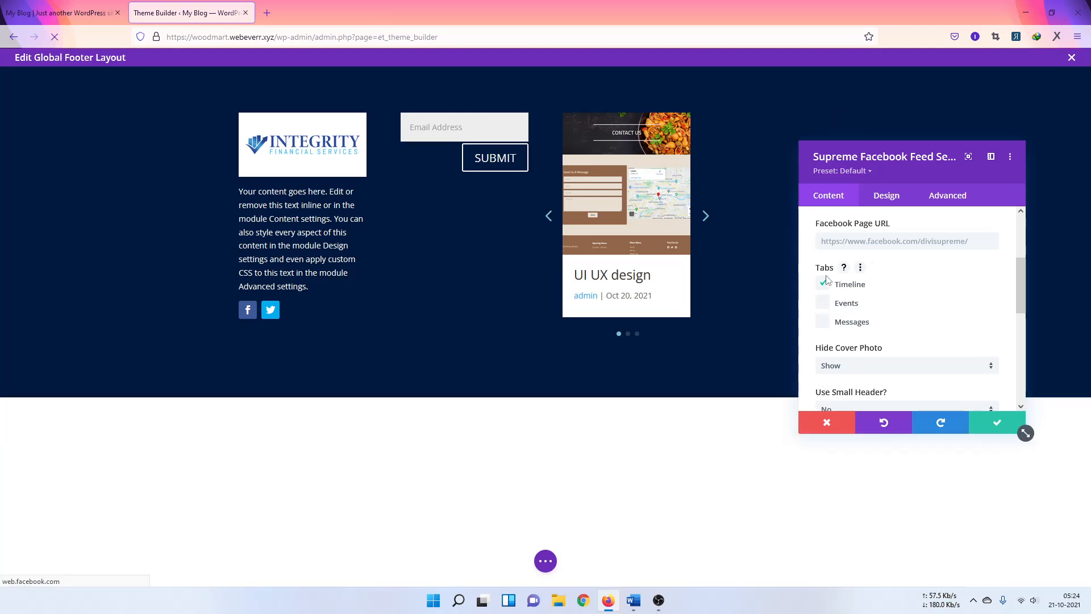
left_click(825, 282)
left_click(830, 320)
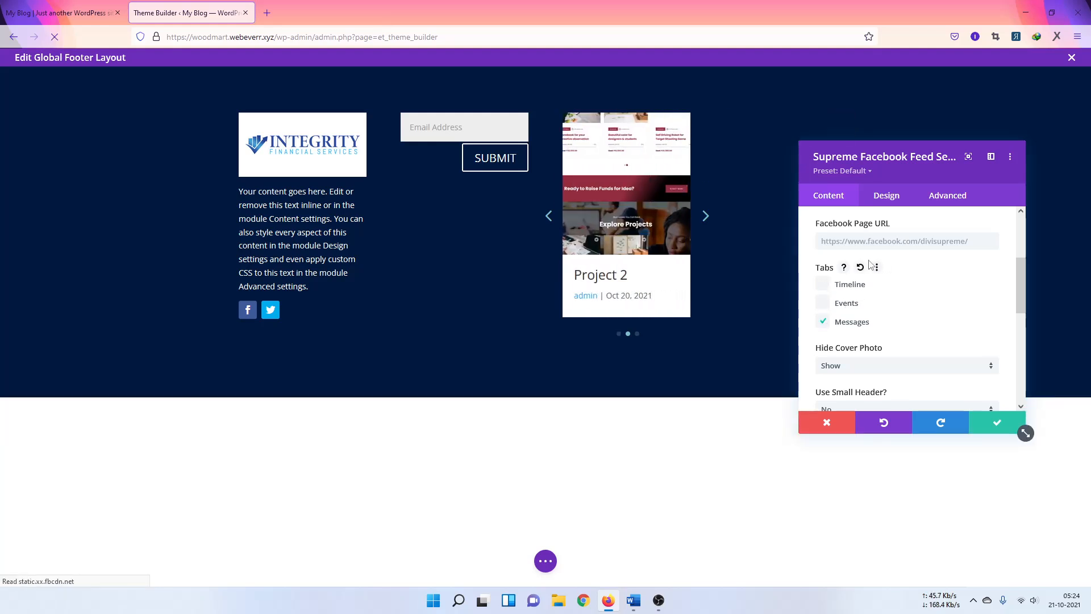
left_click_drag(862, 197, 526, 140)
left_click(476, 300)
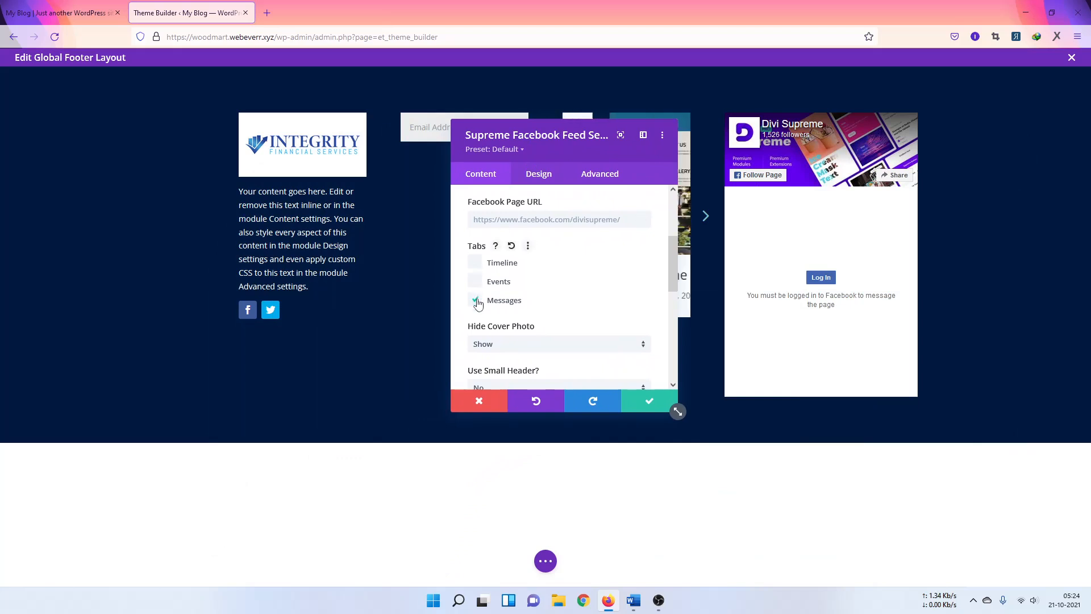
left_click(476, 263)
Step: Reduce the Facebook feed's width in its content settings and open the module's sizing design options
scroll(564, 314, "down", 5)
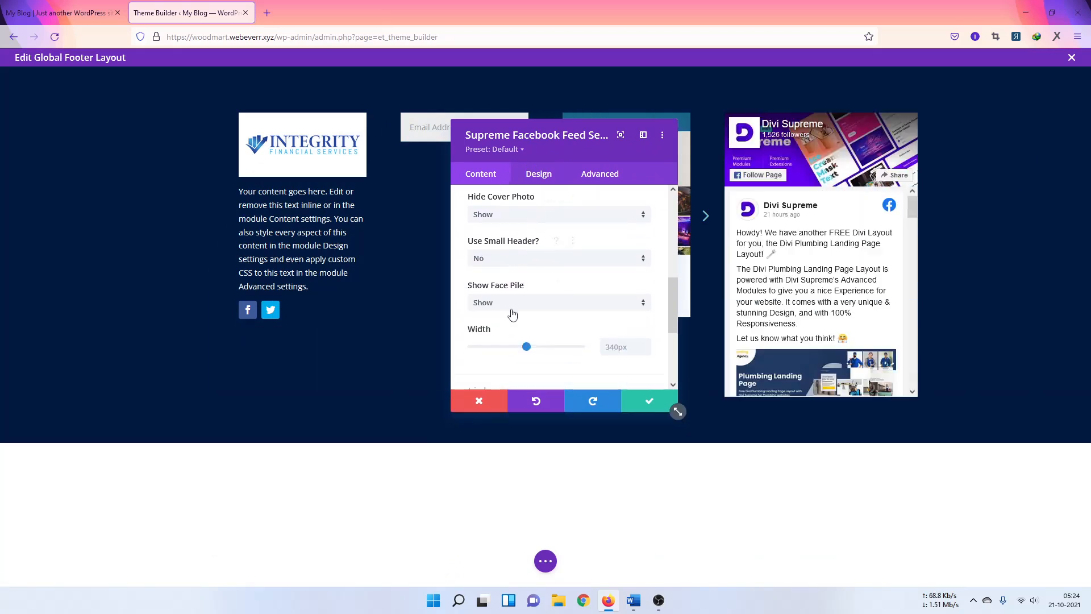
scroll(529, 310, "down", 2)
left_click_drag(529, 288, 508, 286)
left_click(532, 176)
left_click(514, 257)
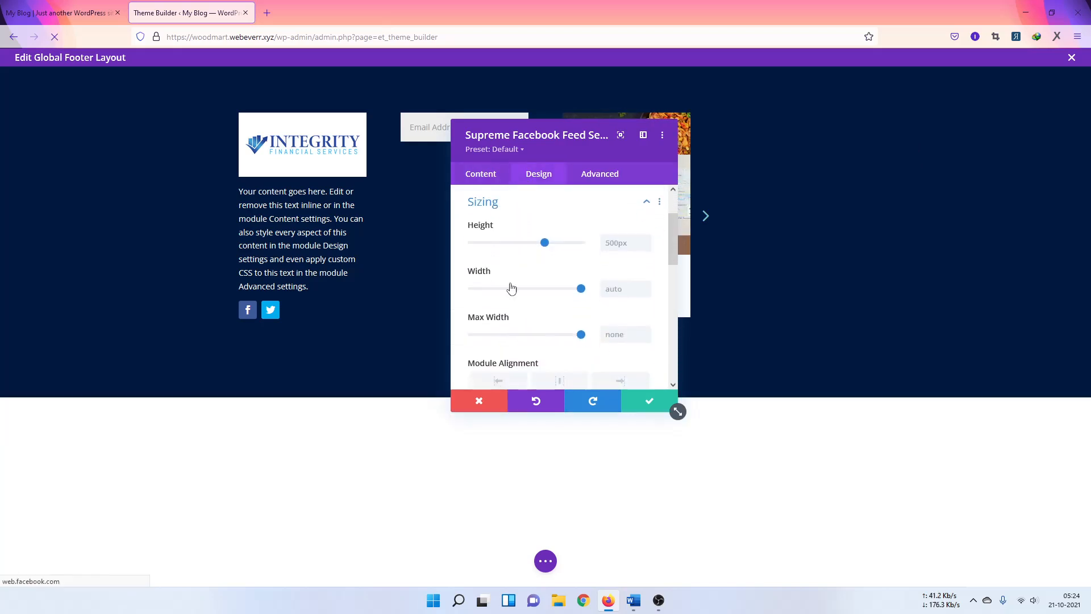
Step: Set the Facebook feed module's Height option below Min Height to 107px
scroll(535, 316, "down", 2)
scroll(535, 316, "down", 2)
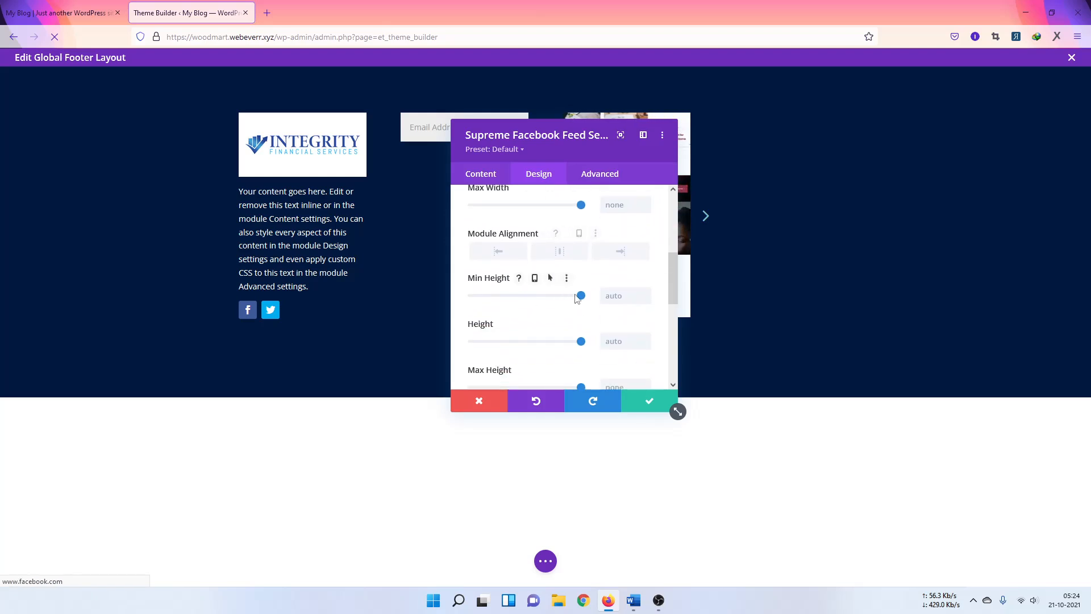
left_click_drag(580, 341, 488, 348)
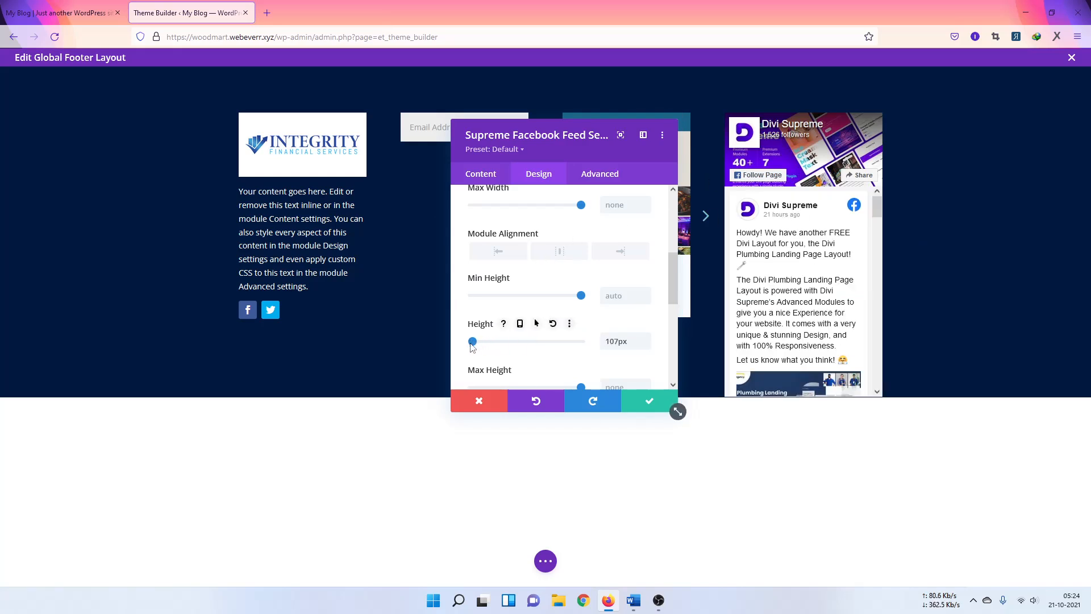
Step: Set the feed Height at the start of the sizing options to 341px and clear the Height value below Min Height
scroll(566, 274, "up", 3)
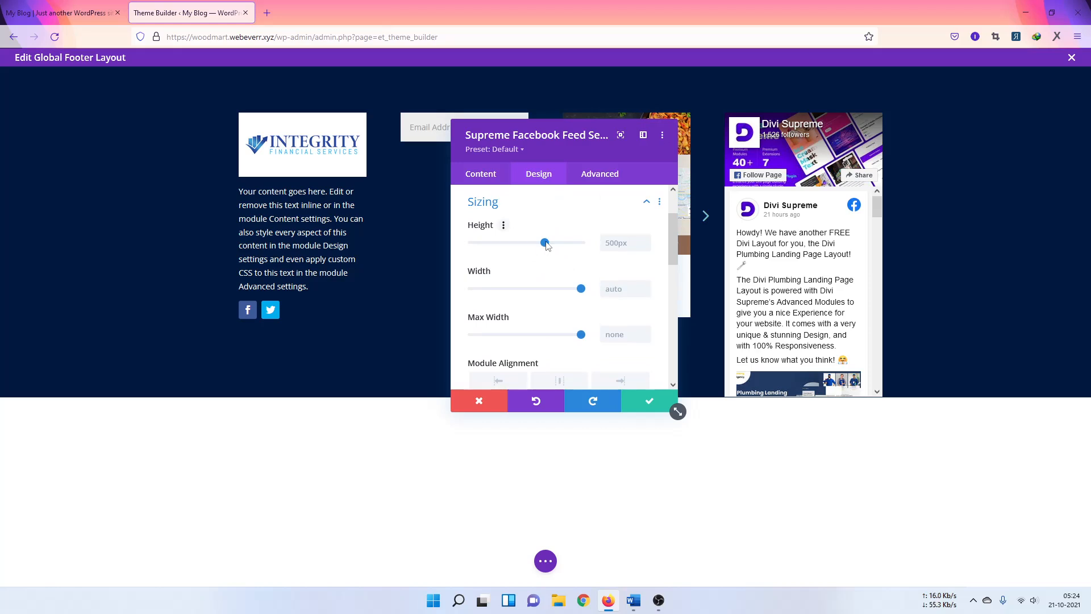
left_click_drag(545, 243, 530, 248)
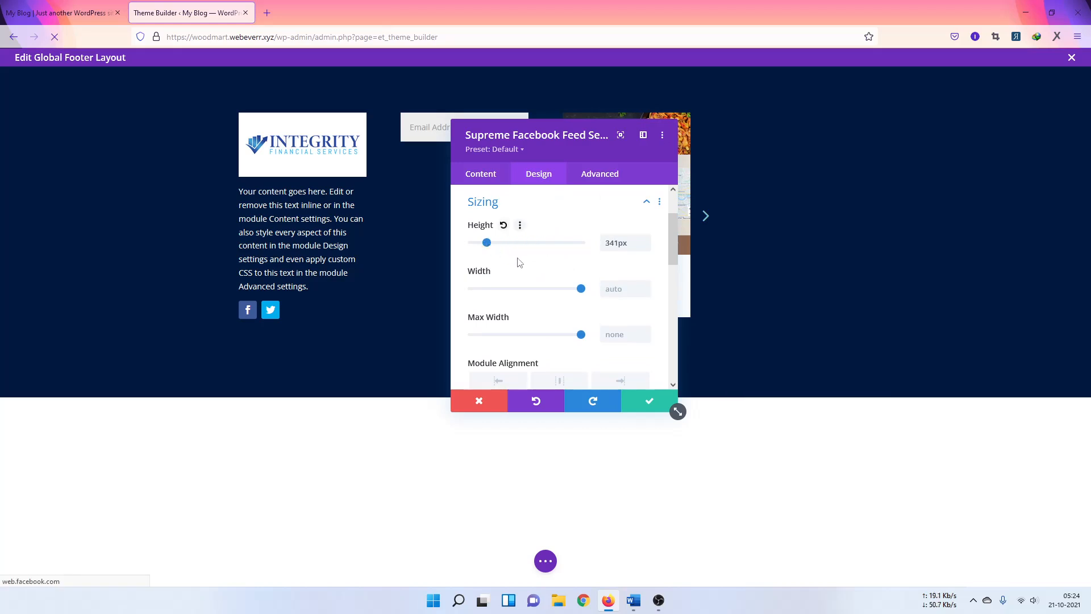
scroll(518, 262, "down", 3)
double_click(604, 341)
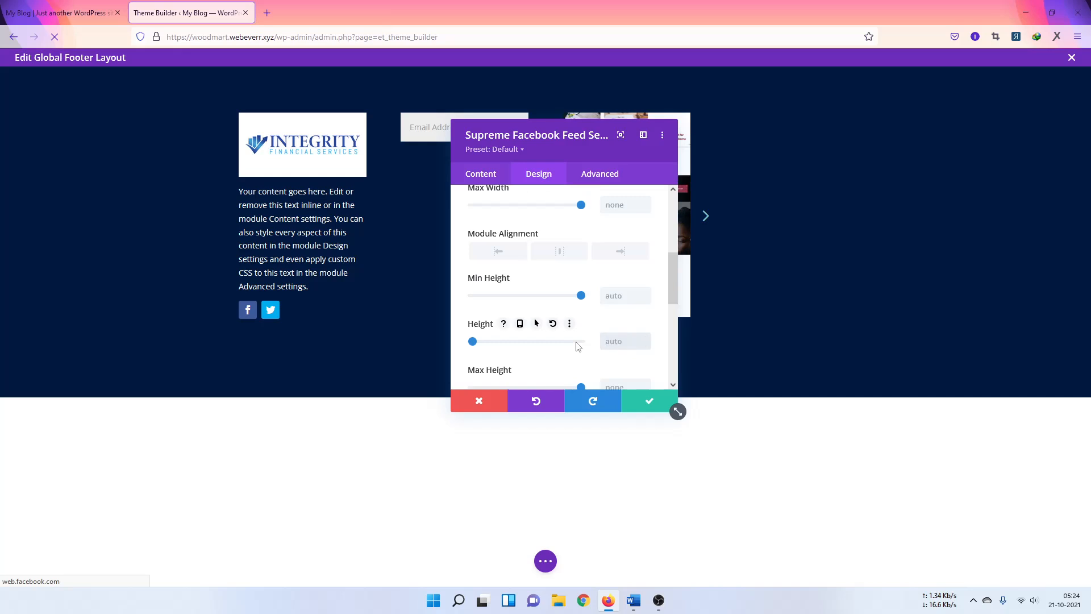
Step: Set the feed Height at the start of the sizing options to 302px and save the Facebook feed module
scroll(560, 290, "up", 5)
scroll(563, 341, "down", 2)
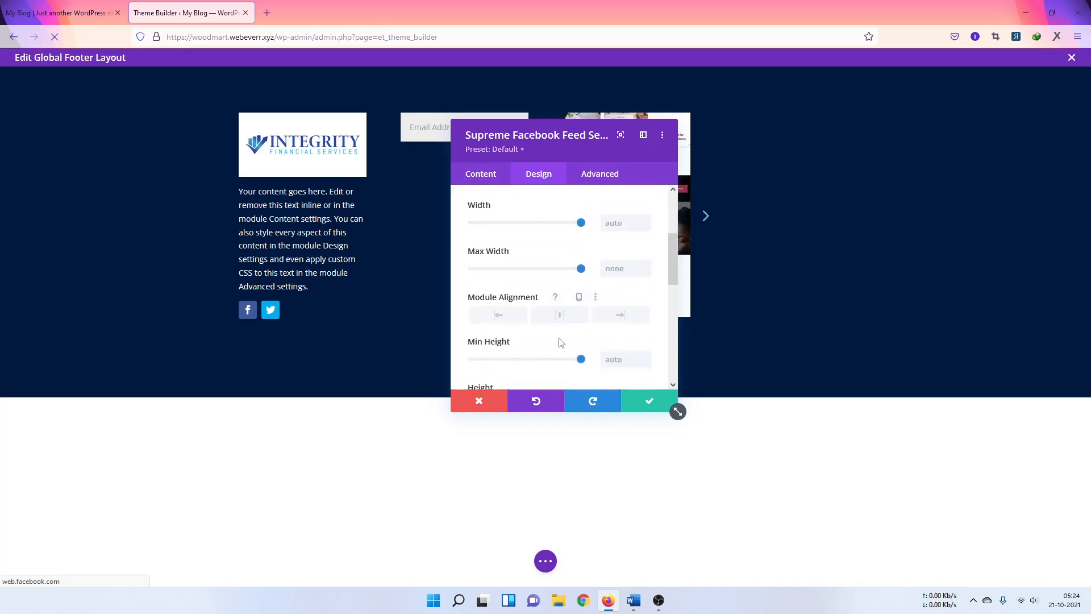
scroll(535, 318, "up", 2)
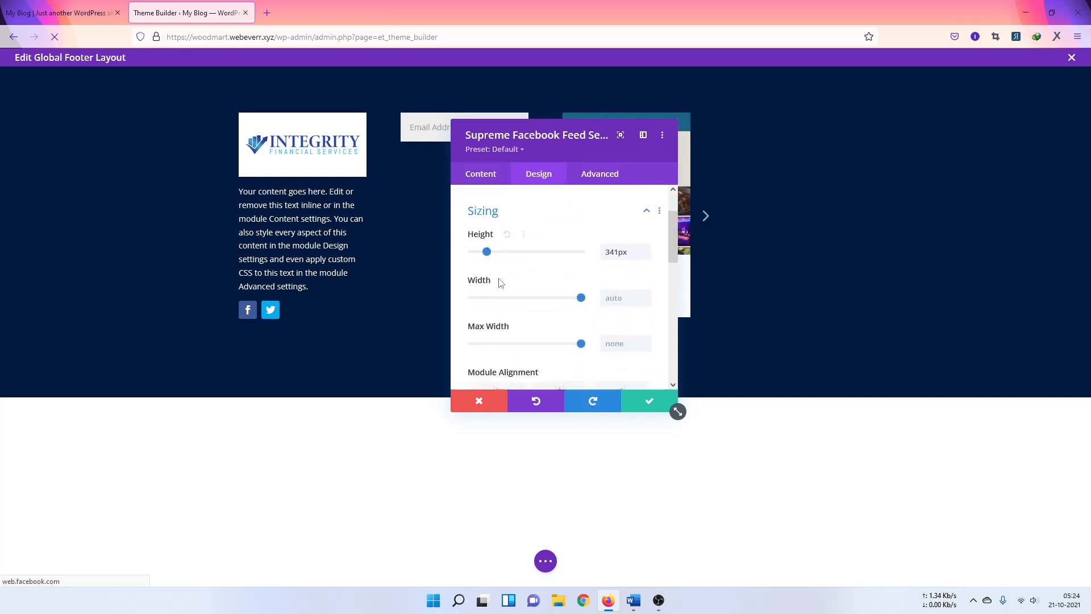
scroll(503, 293, "down", 1)
left_click_drag(487, 242, 483, 245)
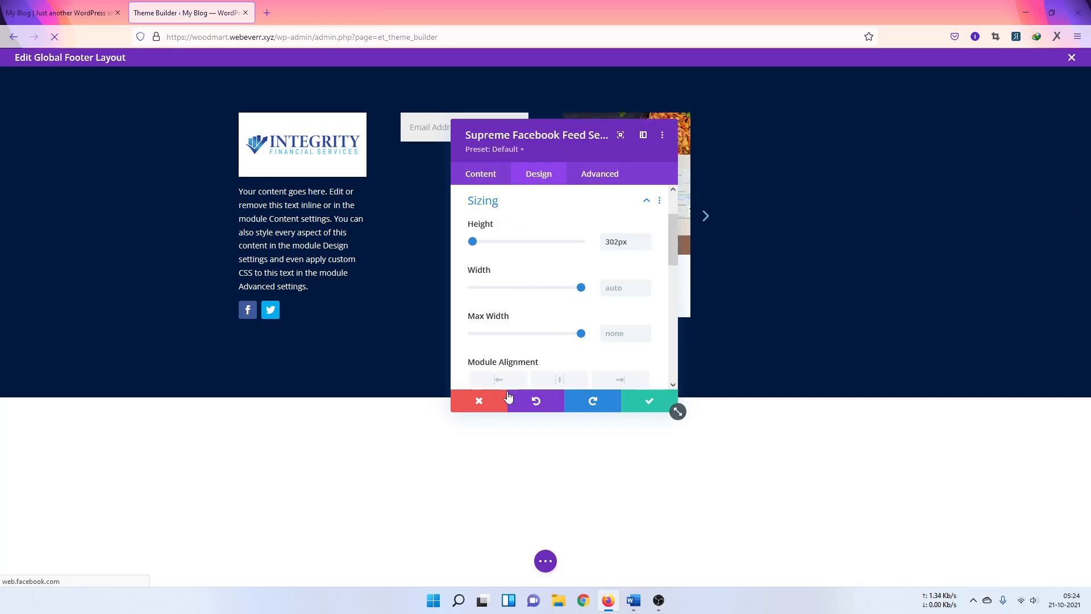
left_click(648, 402)
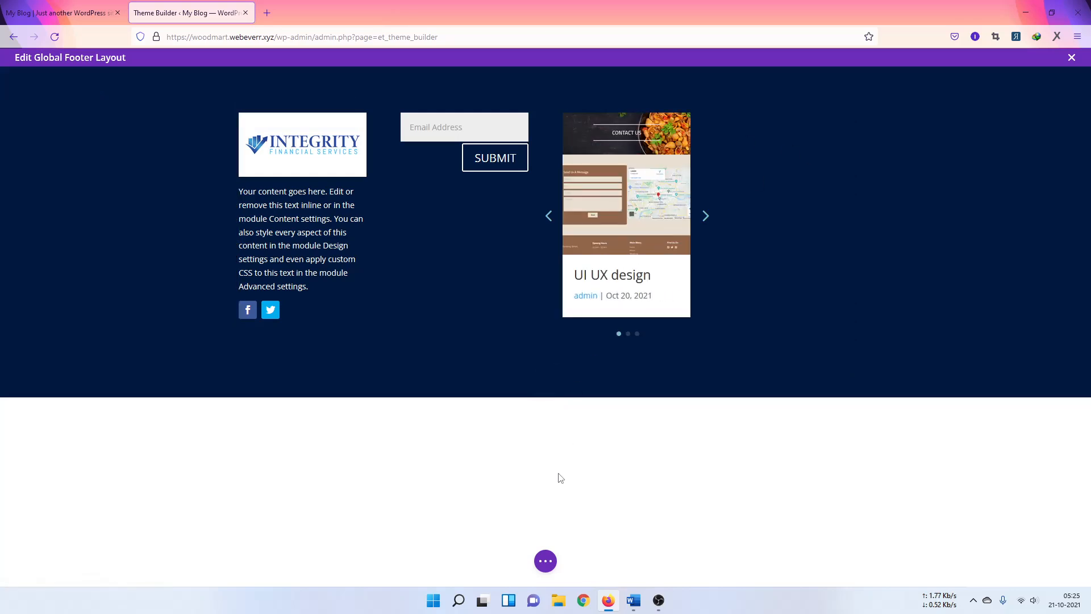
Step: Switch to the My Blog page in the visual builder and insert a Supreme Post Carousel module in its empty row
left_click(659, 600)
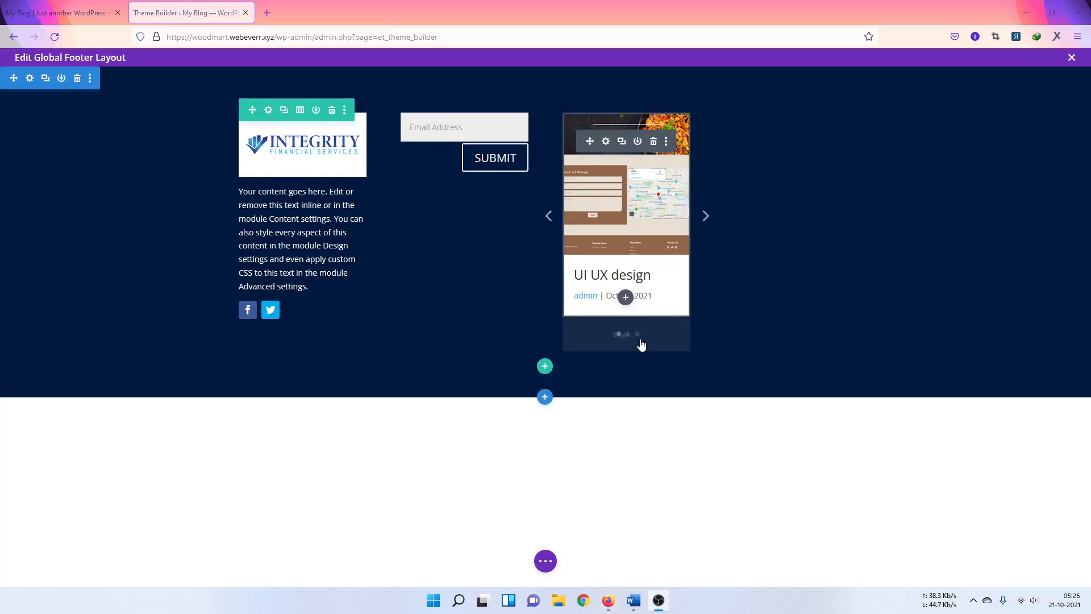
left_click(56, 9)
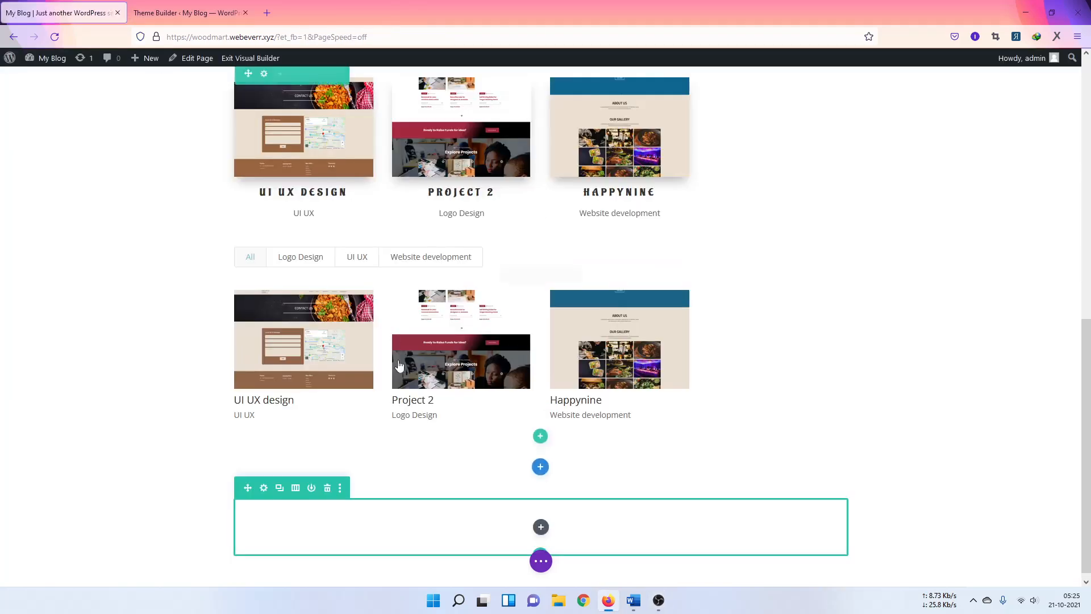
scroll(512, 372, "down", 1)
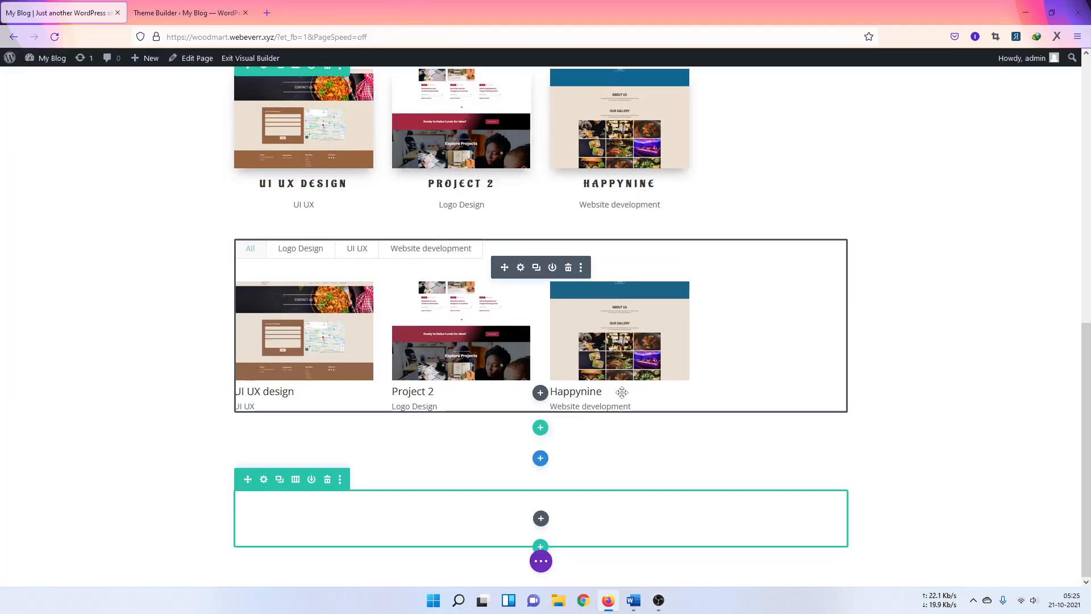
left_click(542, 521)
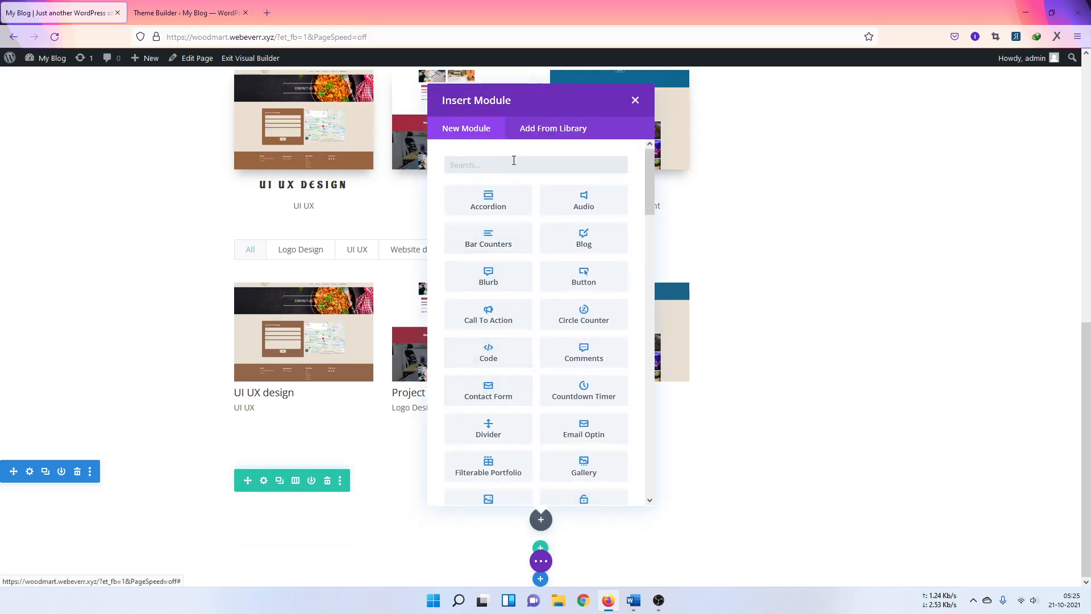
type("car")
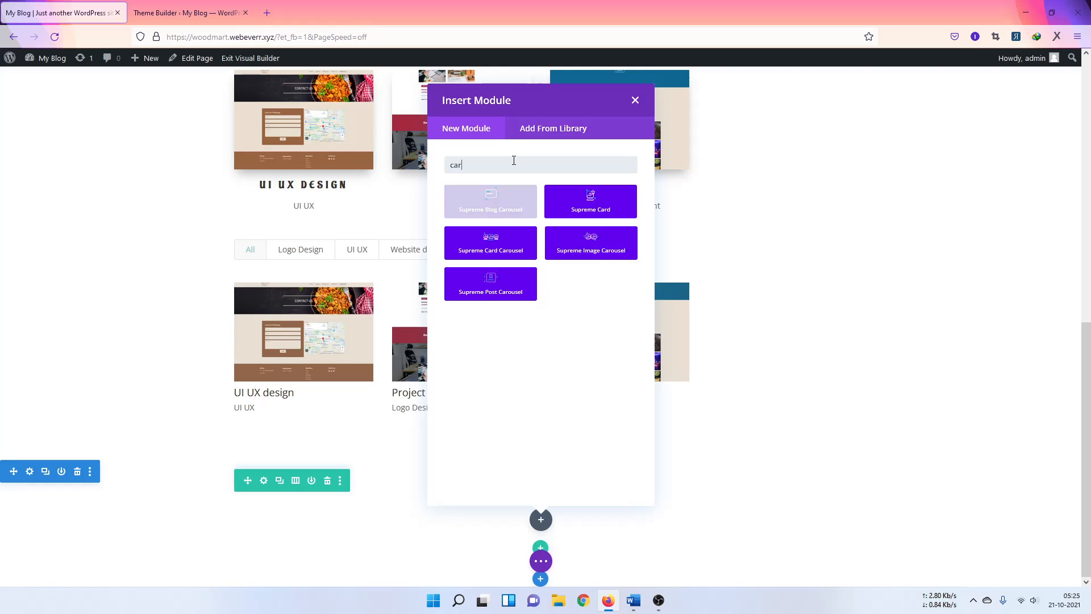
left_click(501, 284)
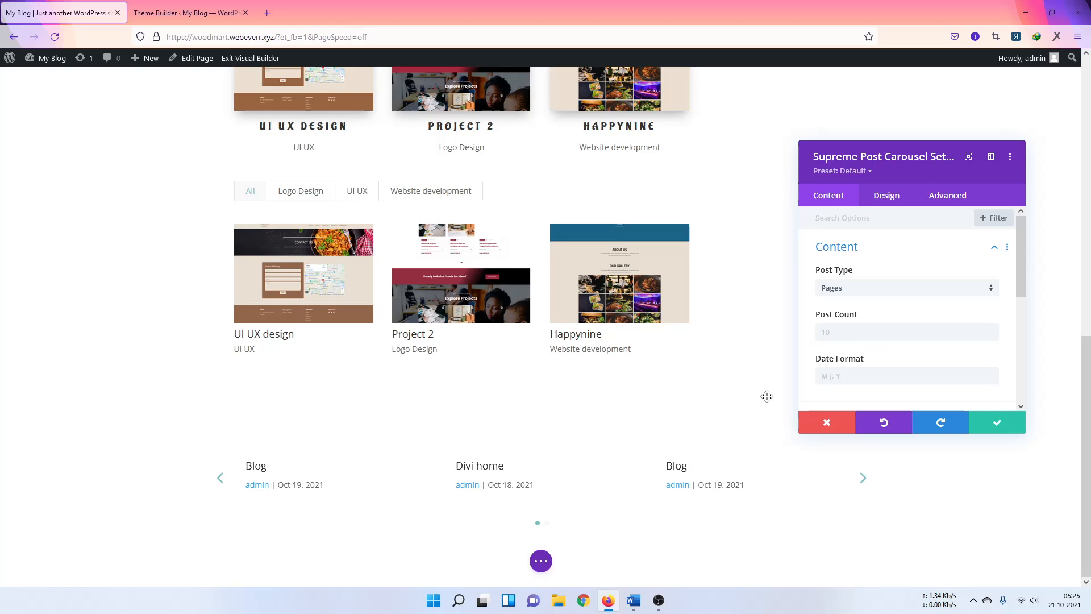
Step: Set the new post carousel's post type to Projects
left_click(895, 289)
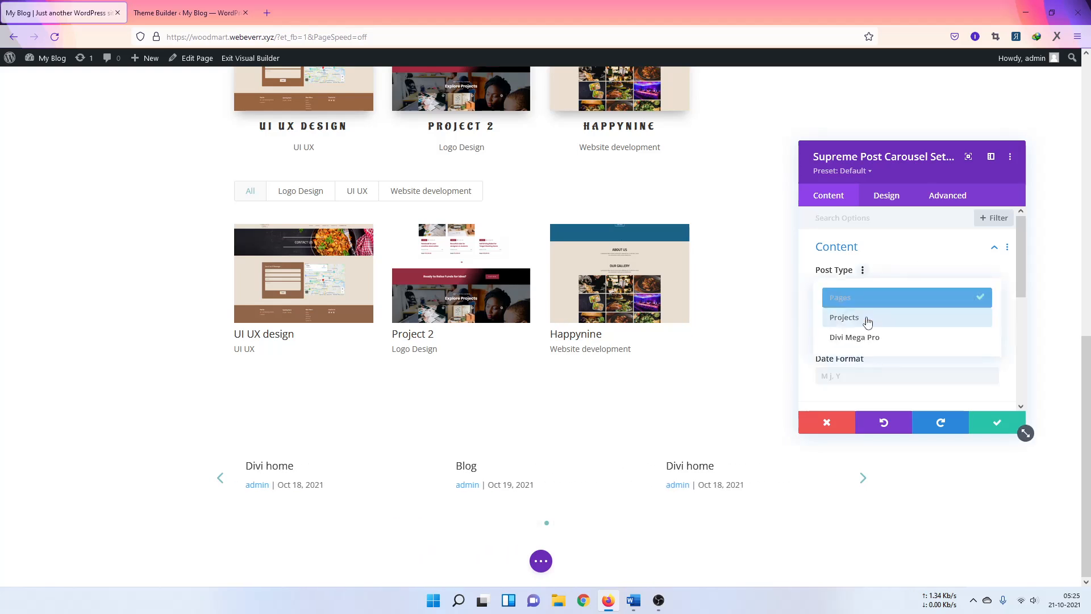
left_click(857, 316)
scroll(870, 302, "down", 2)
scroll(858, 312, "up", 2)
scroll(859, 316, "down", 3)
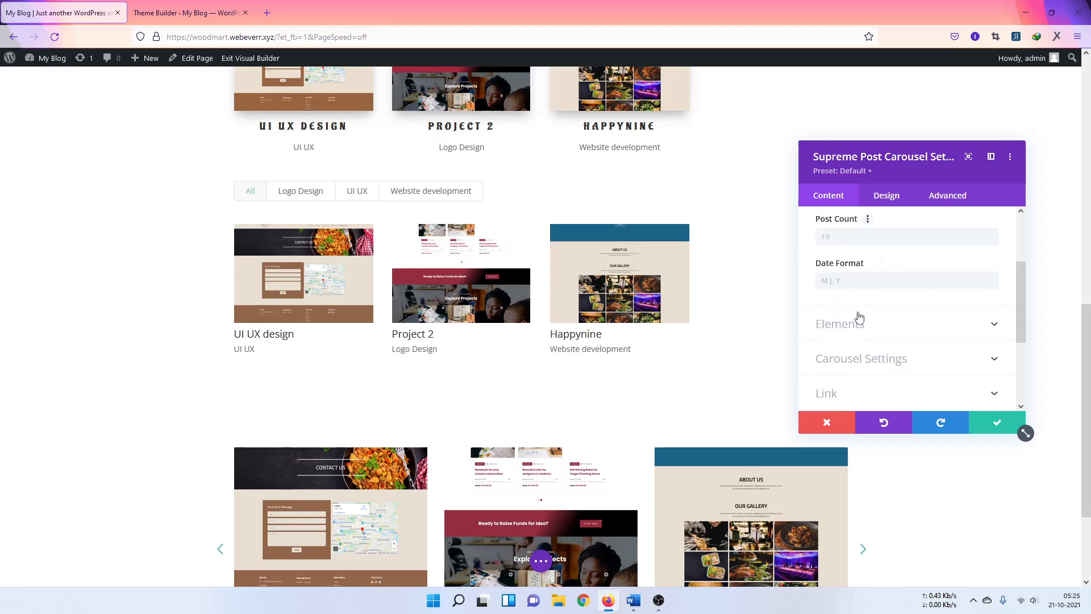
Step: Turn off the author display in the post carousel's element settings
left_click(854, 288)
scroll(856, 316, "down", 1)
scroll(857, 315, "down", 2)
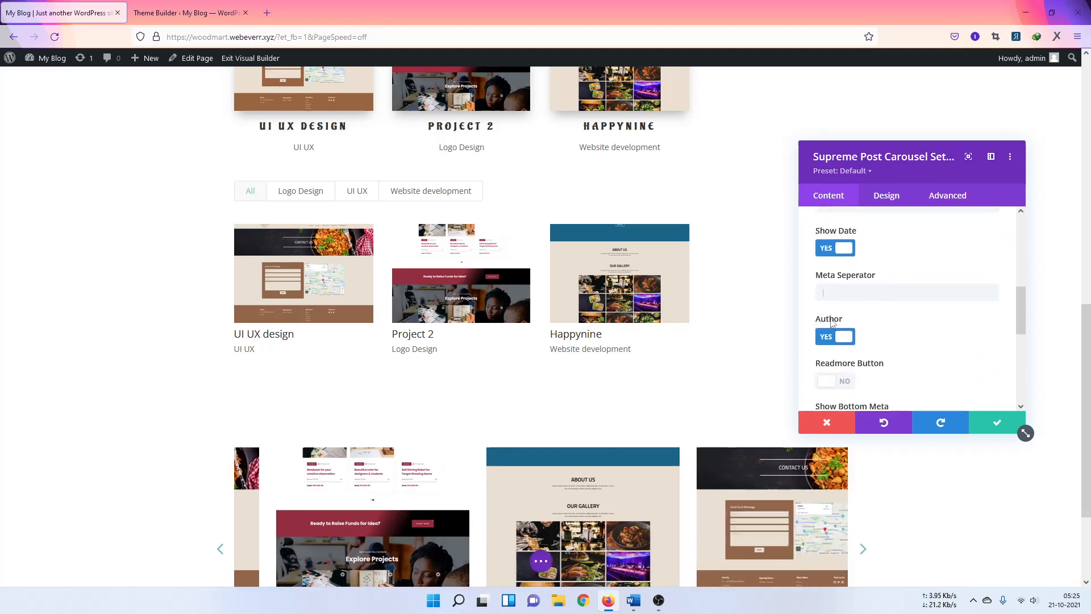
left_click(841, 337)
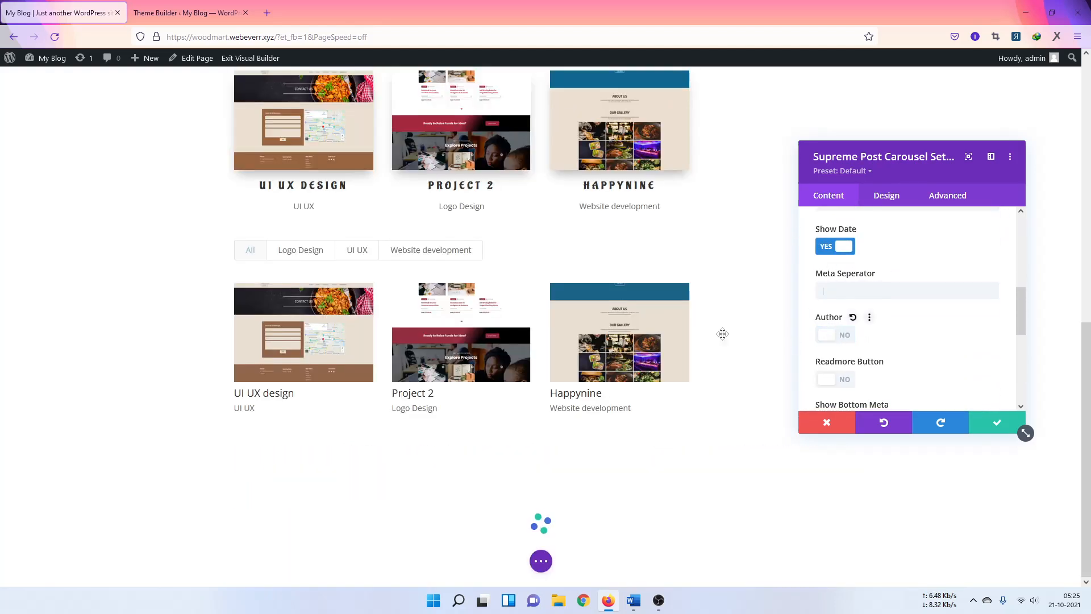
Step: Enable centered mode in the post carousel's carousel settings and check the remaining carousel options
scroll(848, 343, "down", 1)
scroll(848, 343, "down", 2)
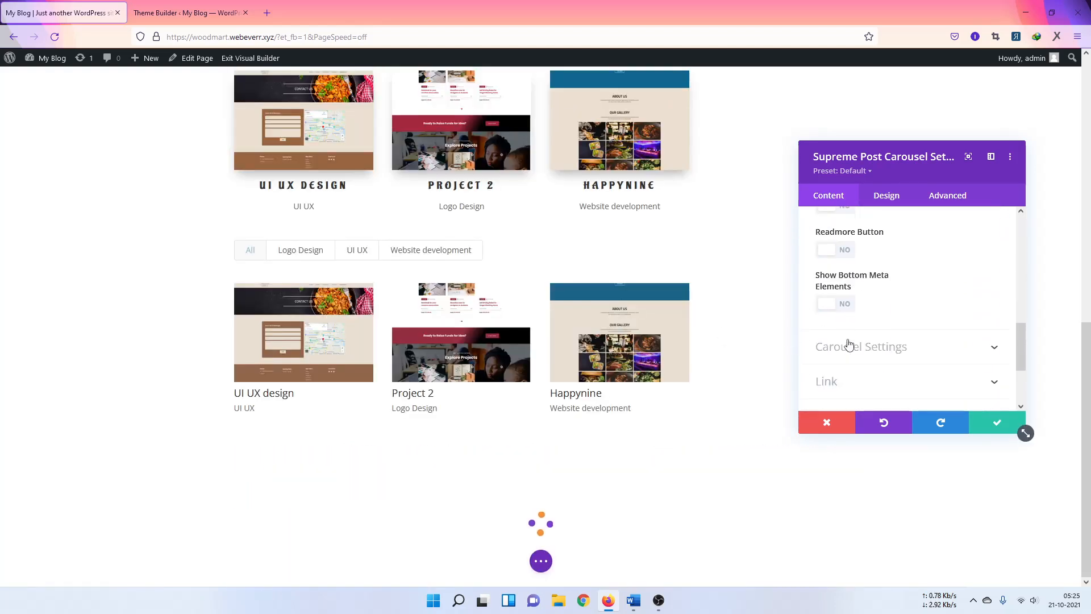
left_click(870, 352)
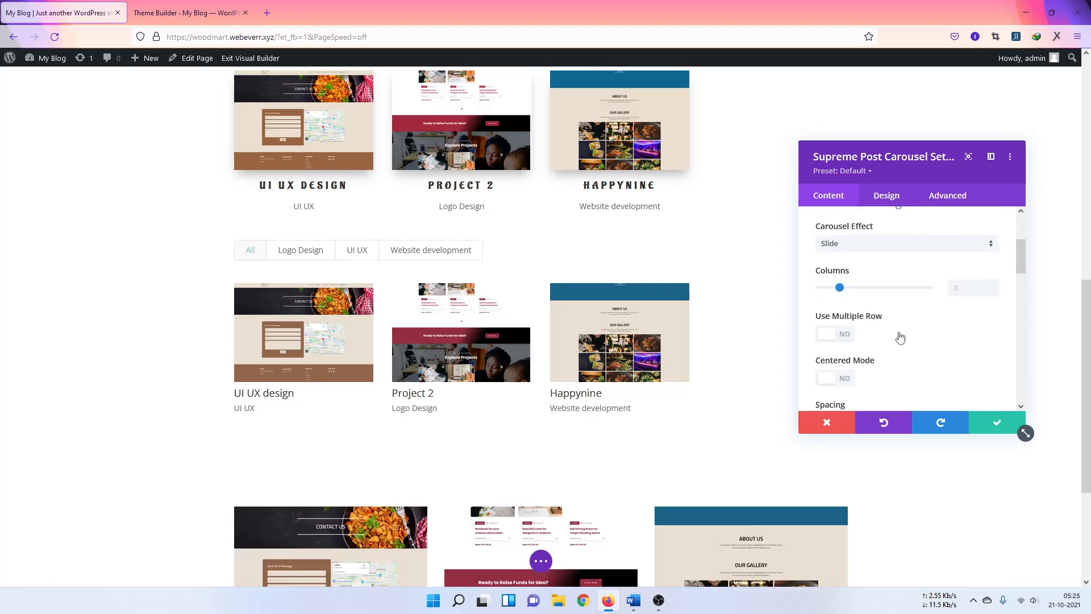
scroll(861, 301, "down", 2)
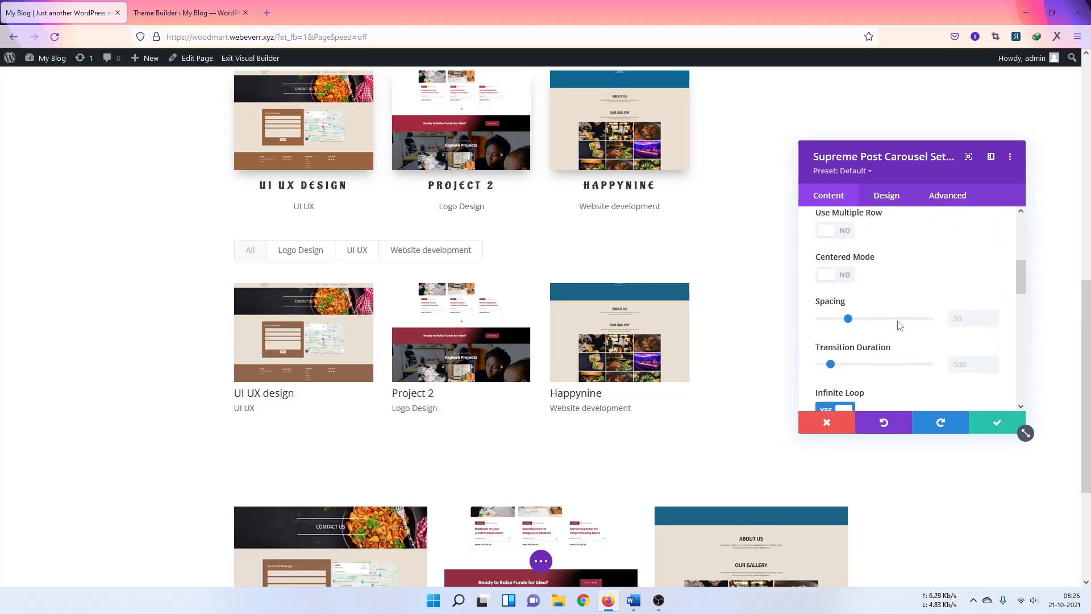
left_click(847, 276)
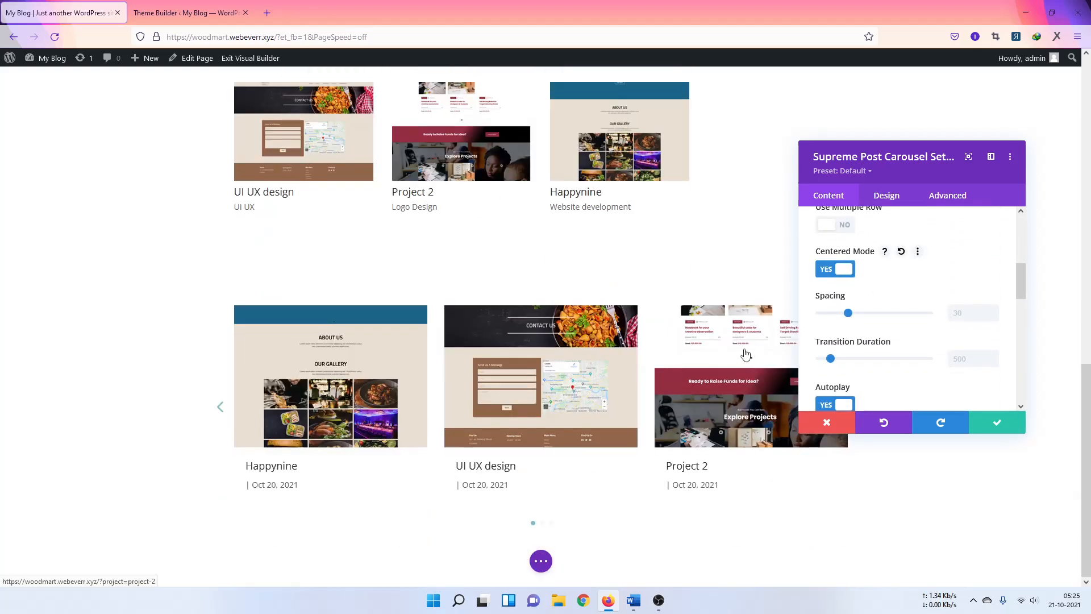
scroll(873, 360, "down", 3)
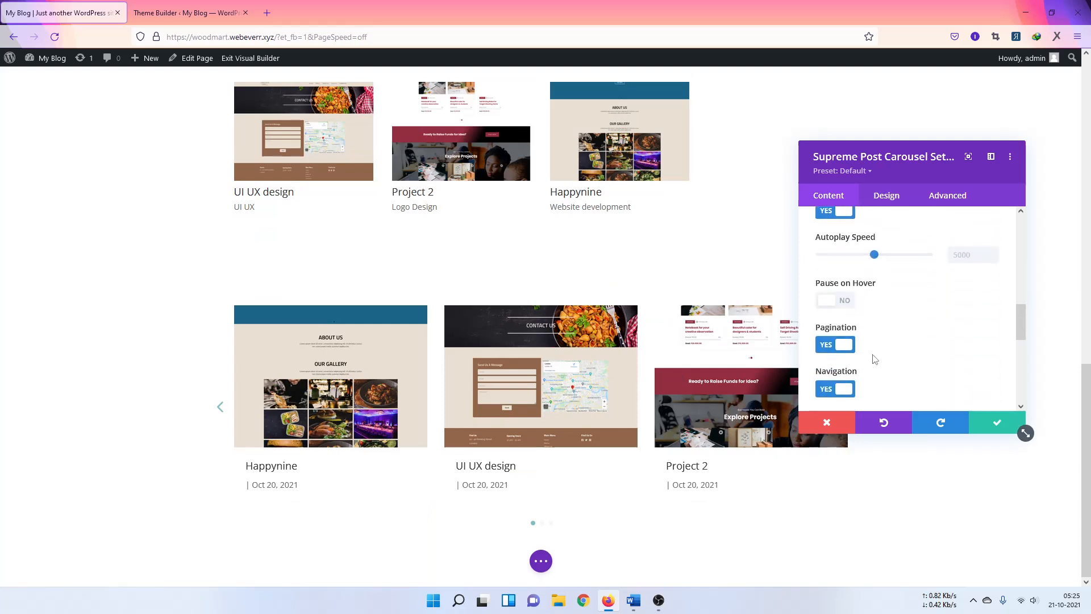
scroll(861, 352, "down", 2)
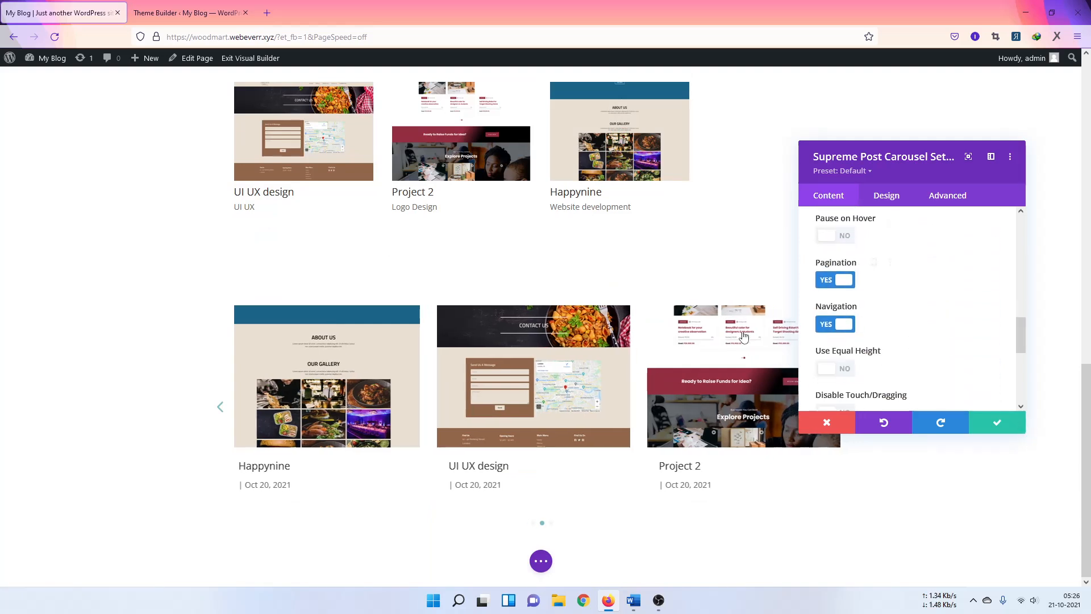
scroll(875, 329, "down", 2)
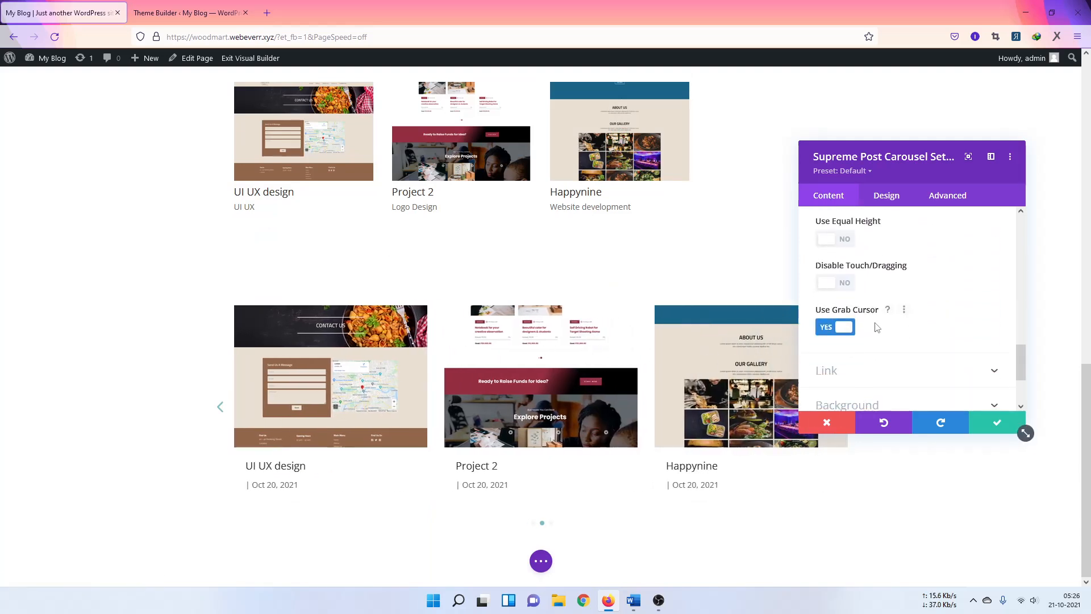
scroll(887, 316, "down", 2)
Step: Examine the post carousel's design options, from post item and post thumbnail through to the overlay, sizing and spacing groups
left_click(887, 196)
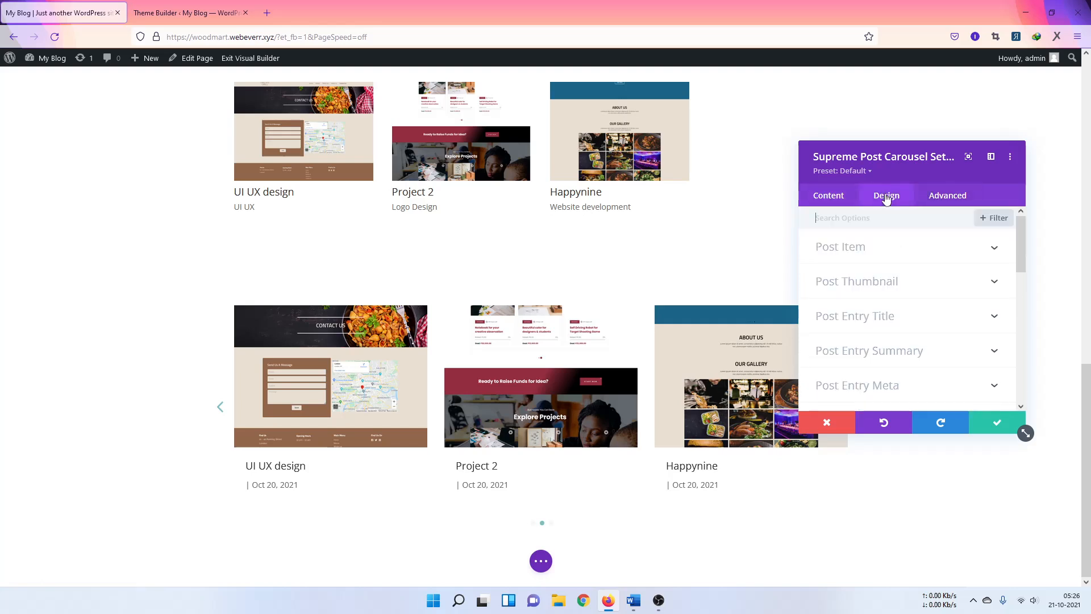
left_click(866, 248)
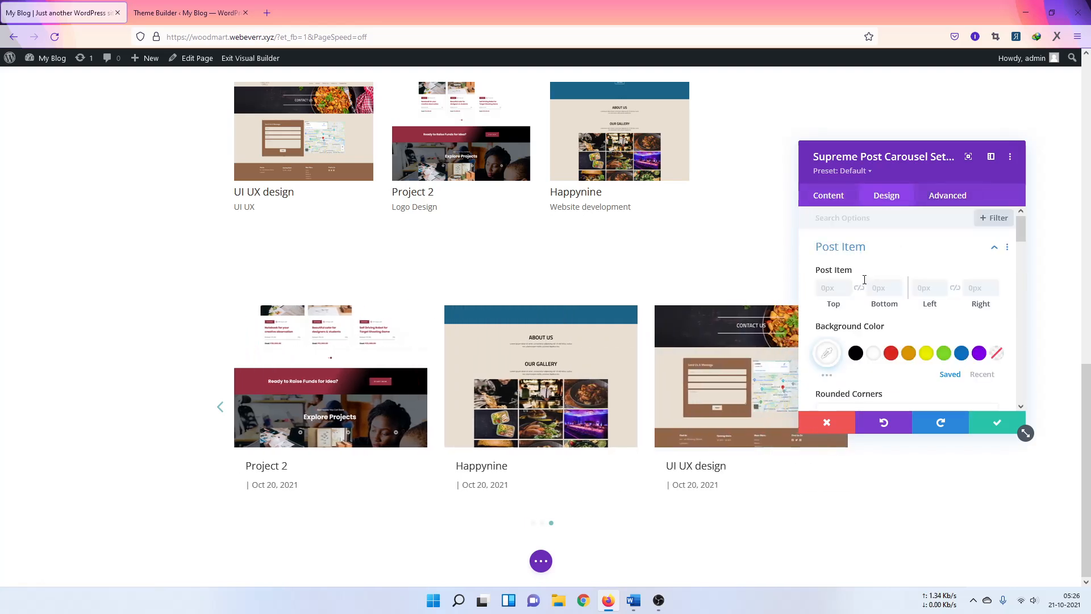
scroll(874, 296, "down", 4)
scroll(874, 295, "down", 3)
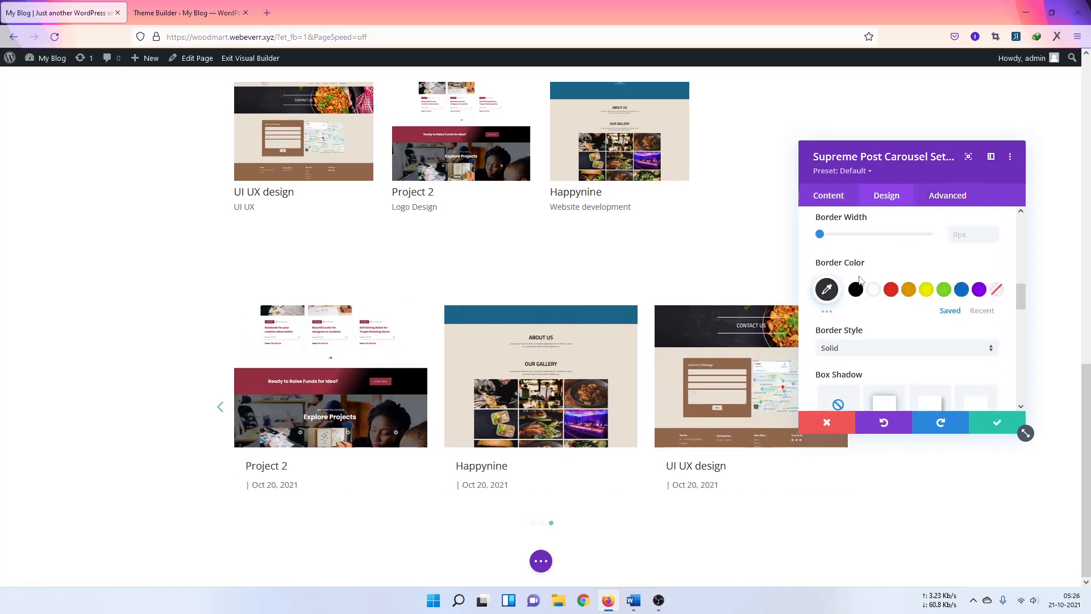
scroll(855, 282, "down", 4)
left_click(865, 308)
scroll(904, 318, "down", 5)
scroll(933, 301, "down", 10)
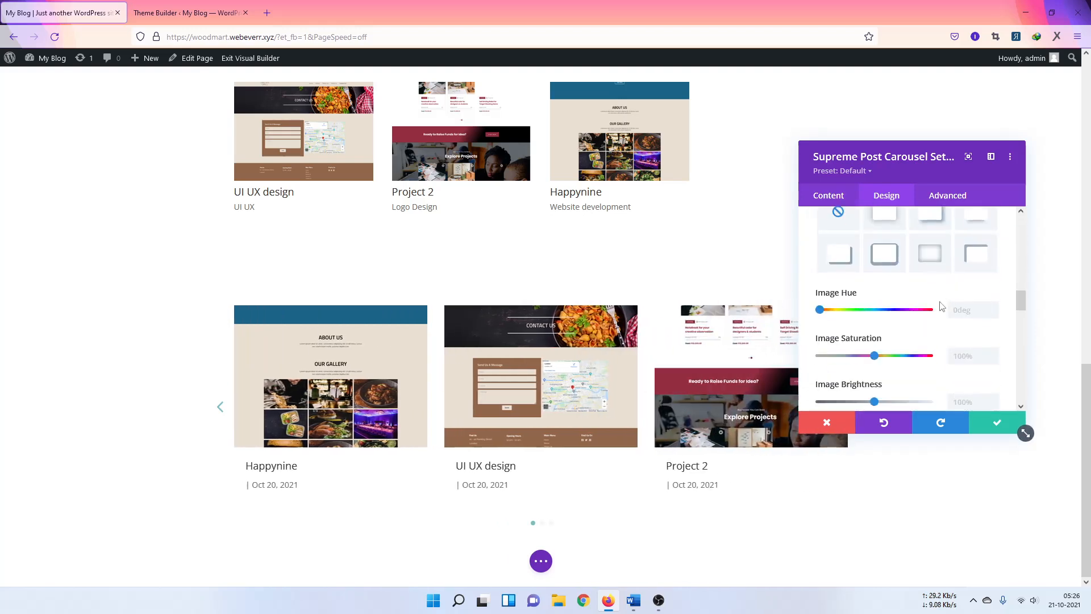
scroll(843, 284, "up", 1)
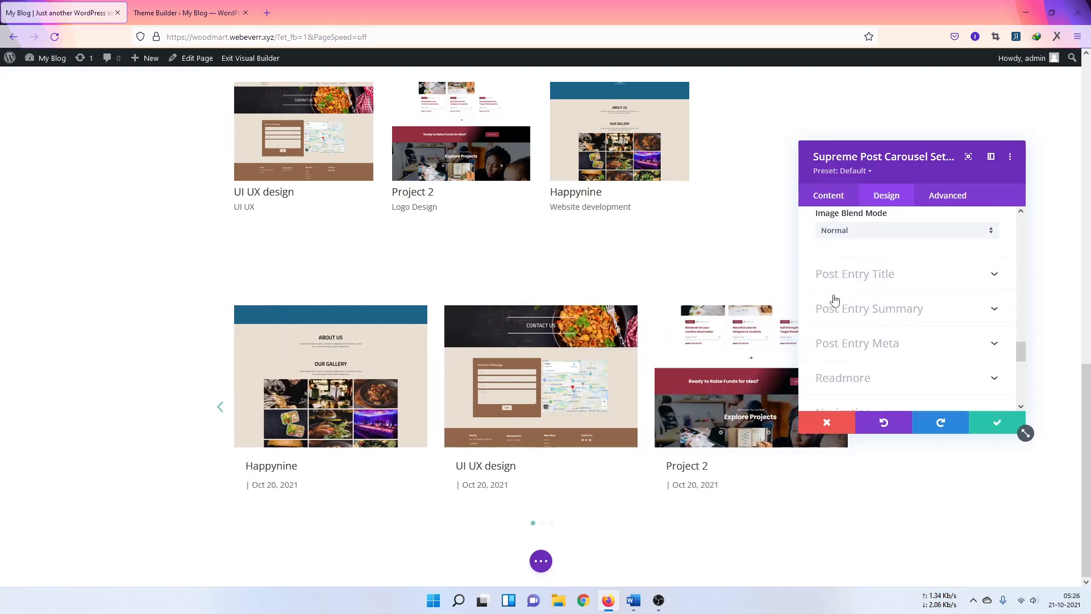
scroll(881, 359, "down", 3)
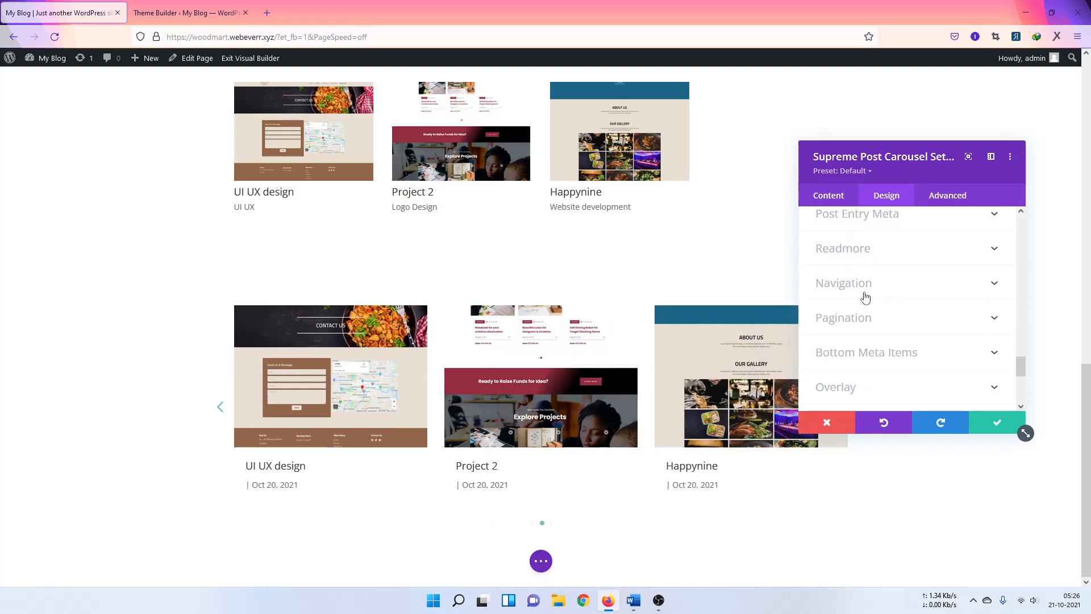
scroll(861, 341, "down", 3)
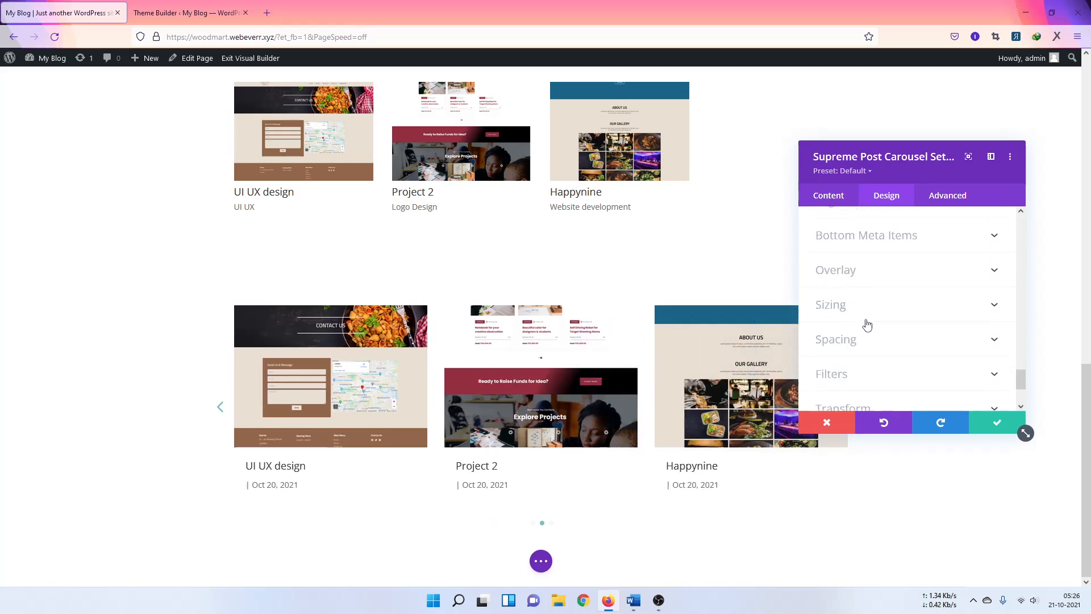
Step: Turn on the overlay in the post carousel's design settings and preview it on the project images
left_click(862, 263)
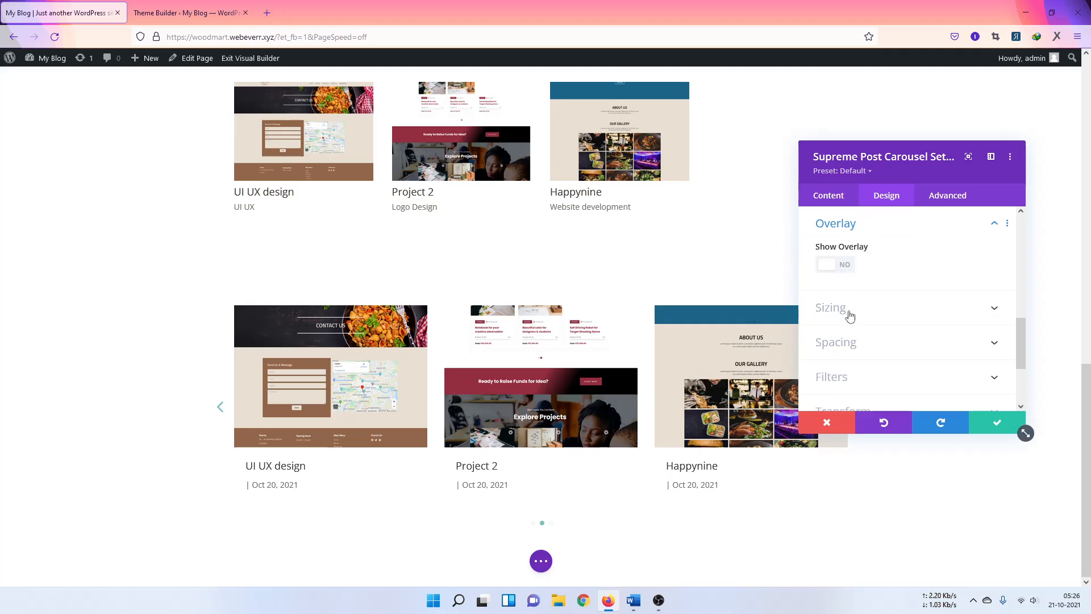
left_click(835, 264)
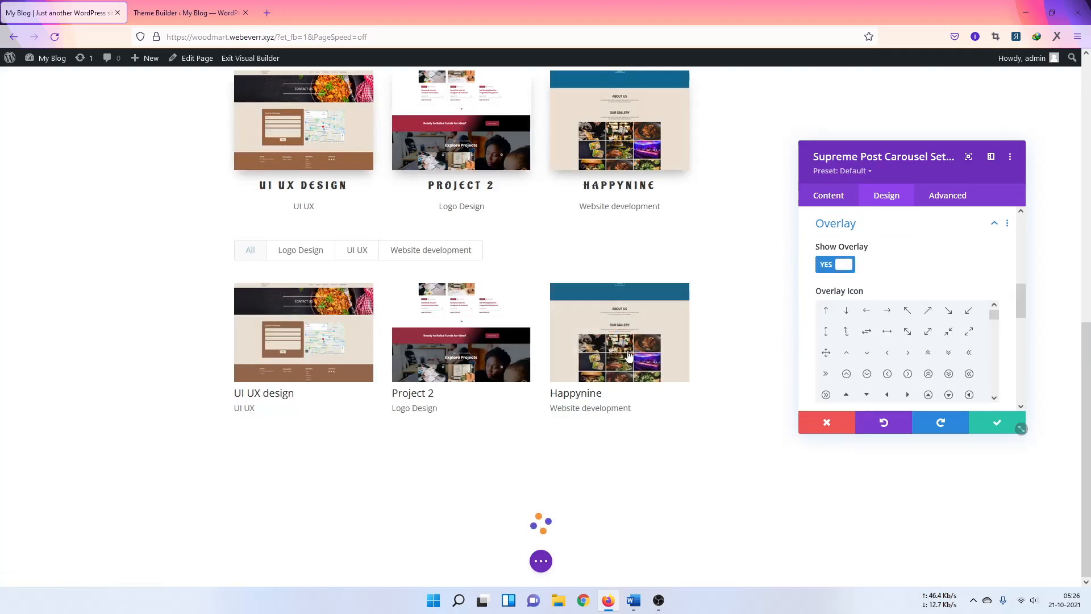
scroll(699, 364, "down", 3)
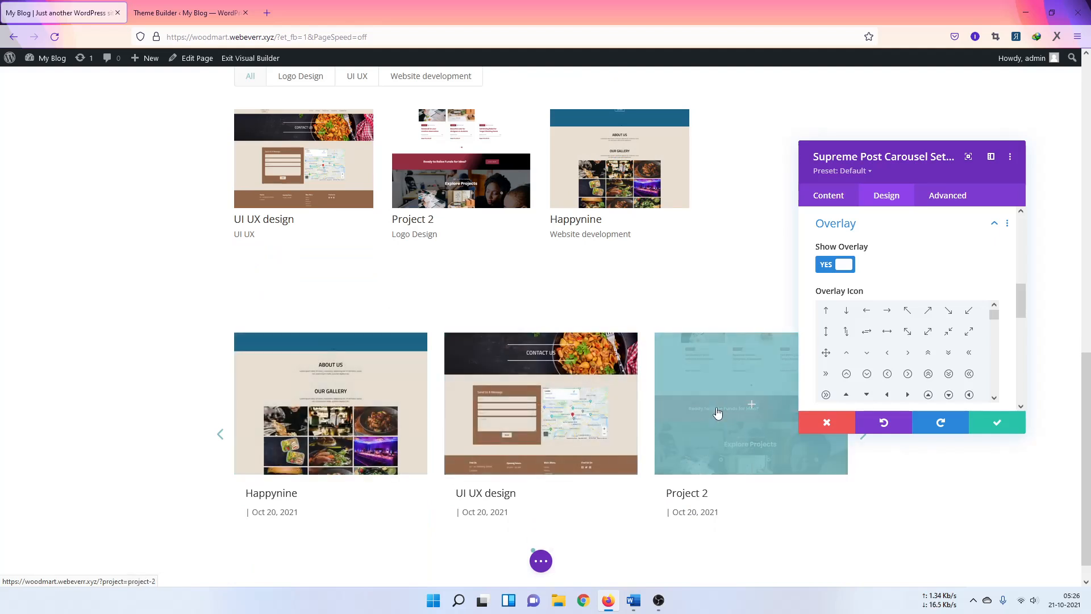
scroll(731, 407, "down", 1)
scroll(886, 358, "down", 1)
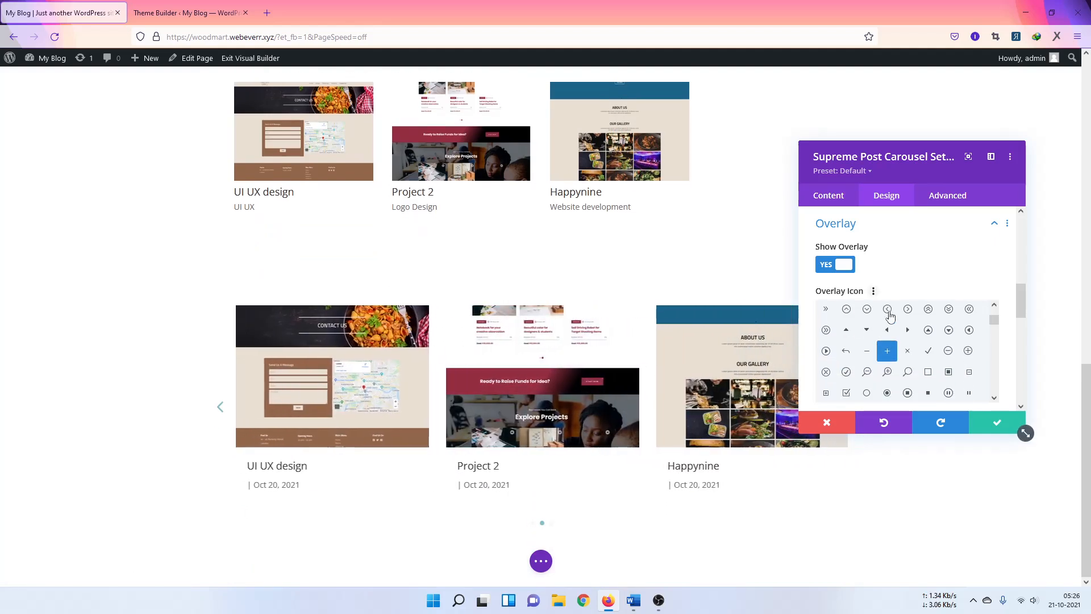
Step: Set the post carousel's overlay icon to the magnifier with a plus sign and preview it on the project images
scroll(916, 347, "down", 2)
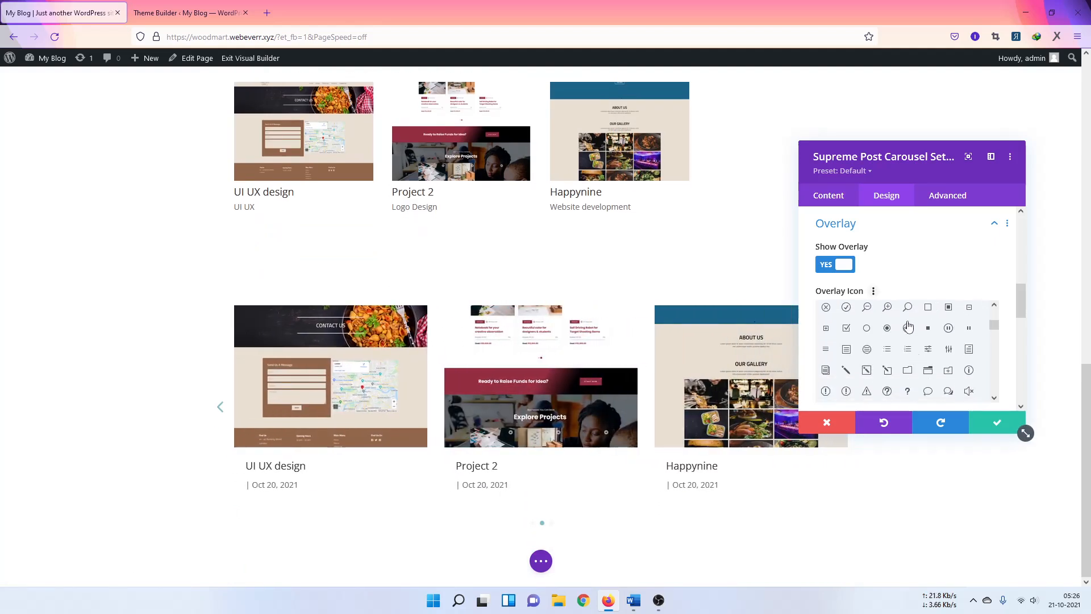
left_click(888, 307)
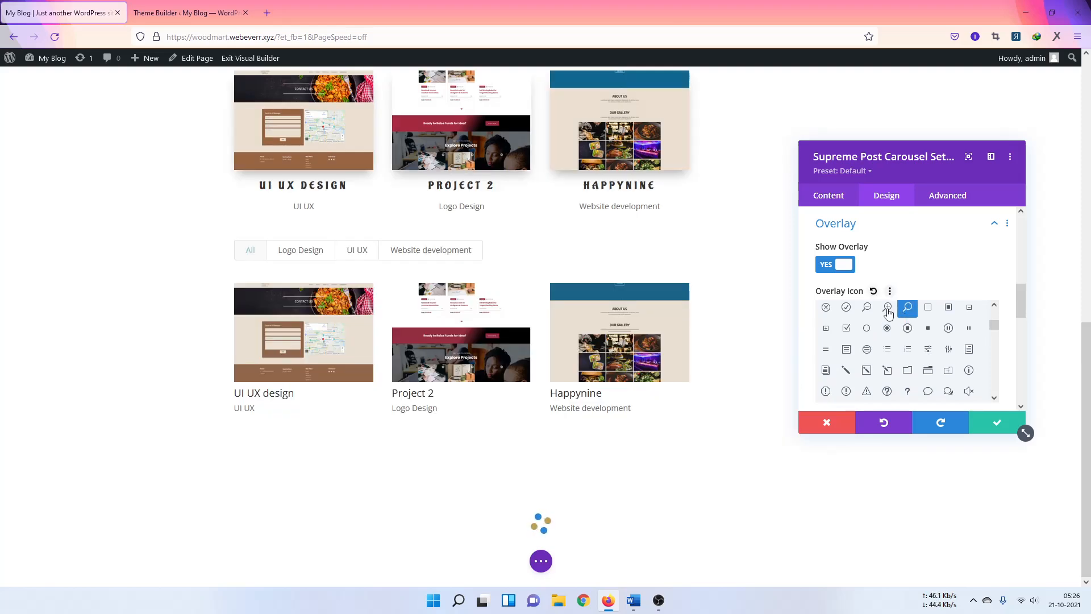
scroll(708, 332, "down", 3)
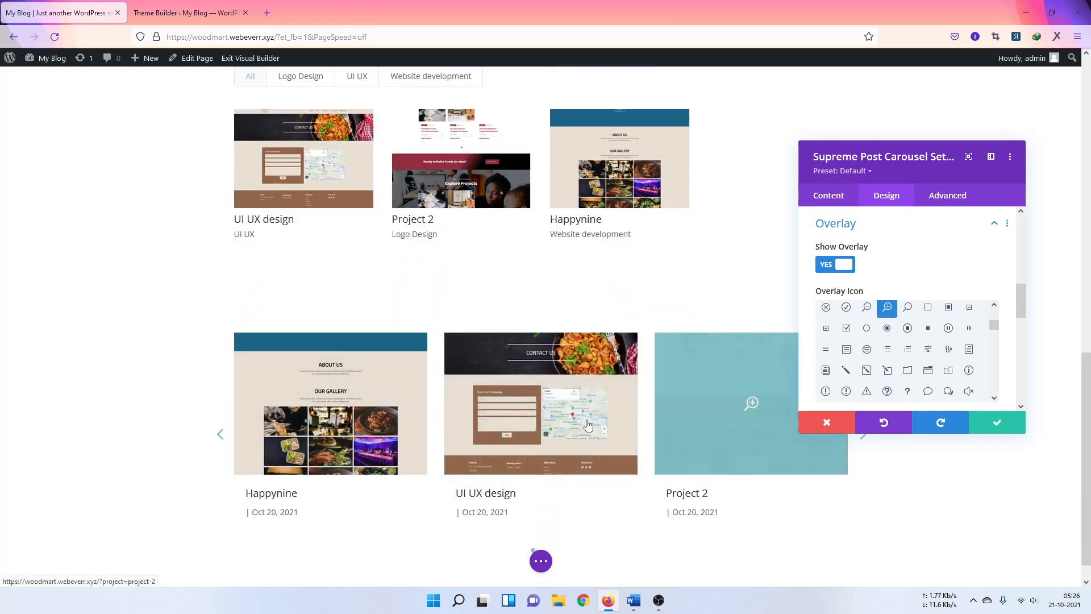
Step: Check the remaining overlay and sizing options of the post carousel and save the module settings
scroll(906, 366, "down", 5)
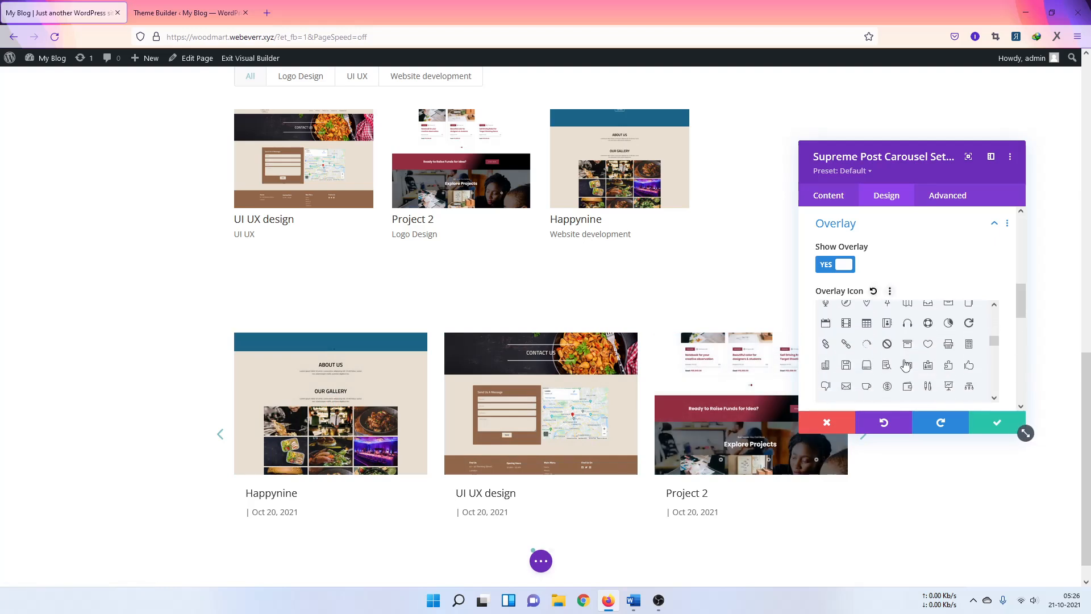
scroll(906, 365, "down", 4)
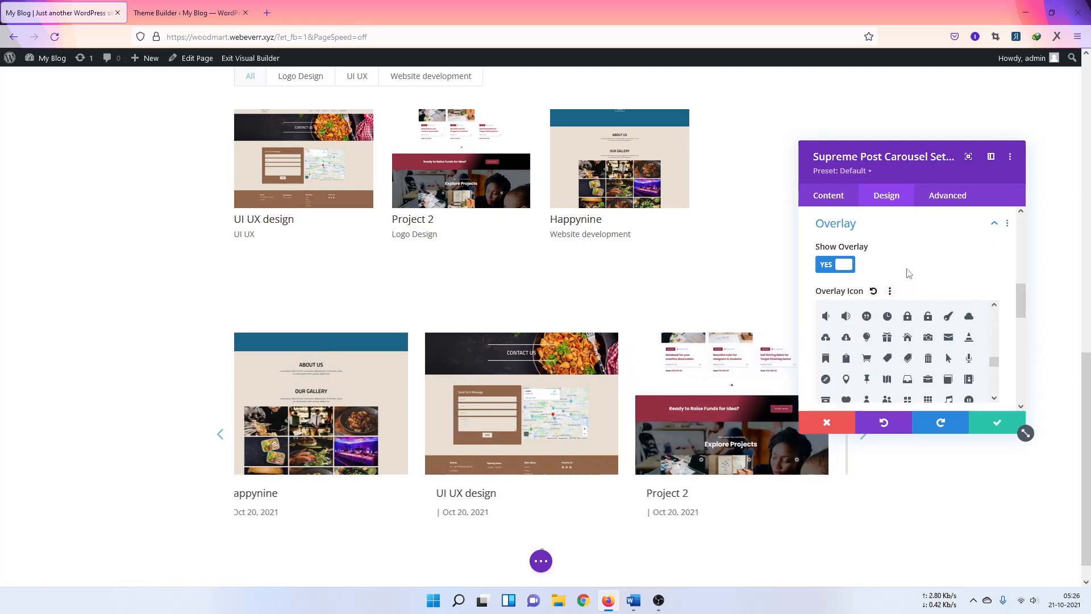
scroll(939, 262, "down", 5)
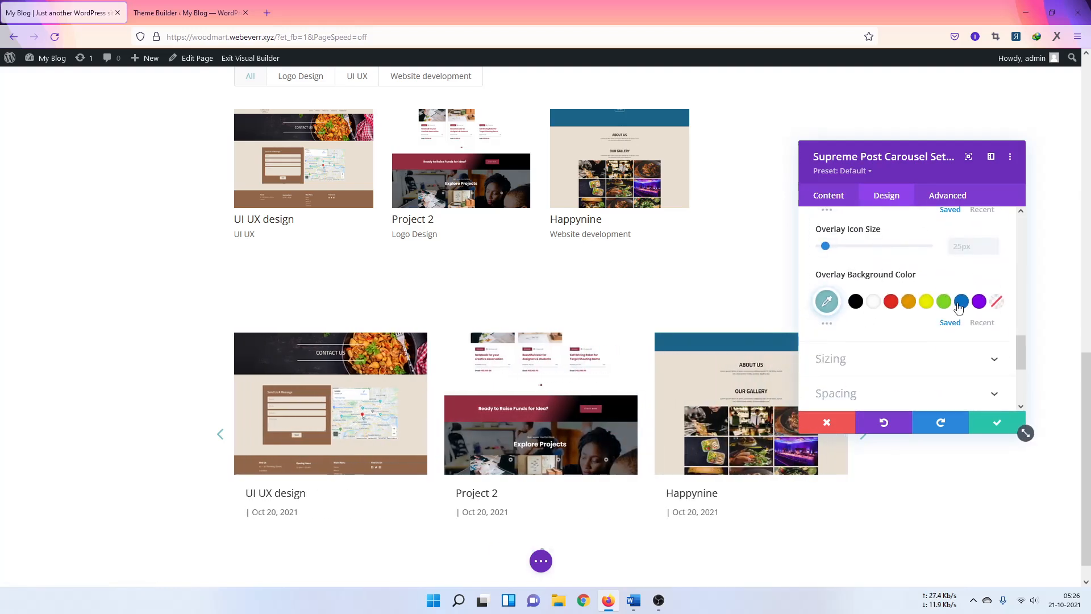
scroll(863, 369, "down", 2)
left_click(845, 305)
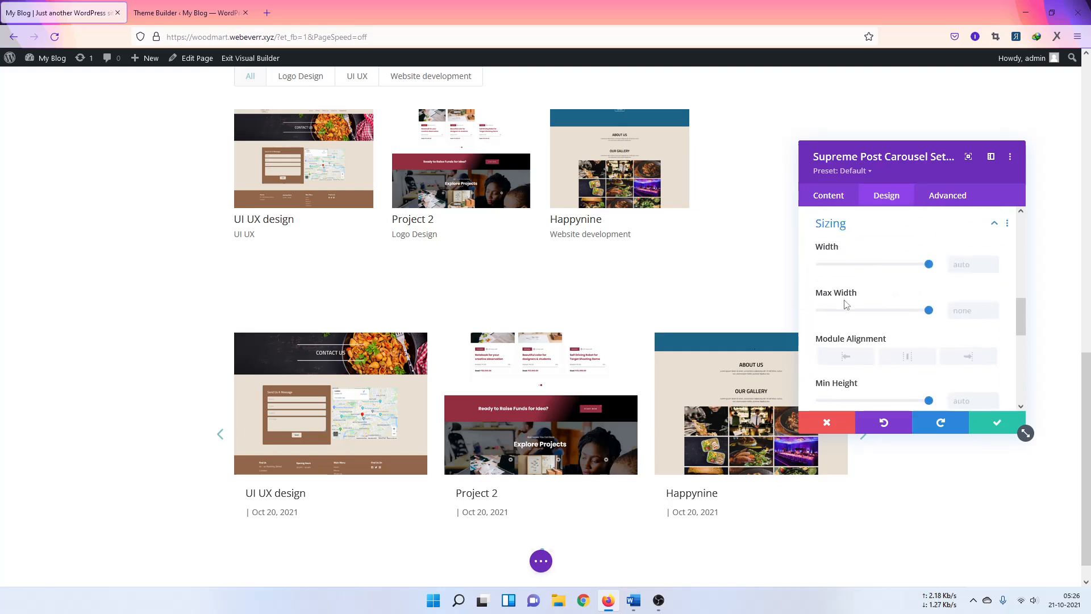
scroll(915, 318, "down", 5)
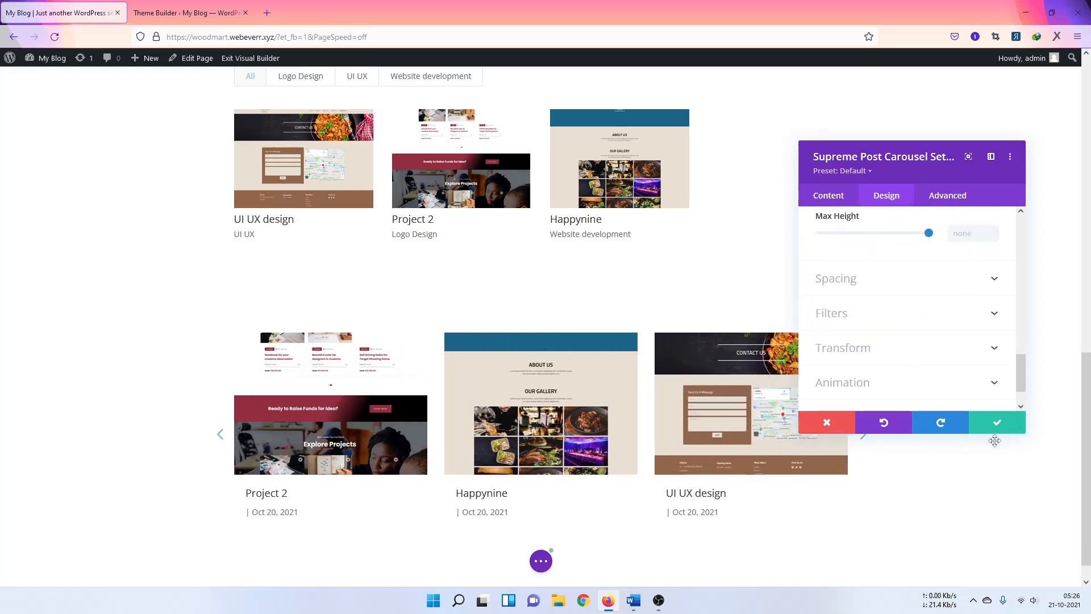
left_click(997, 422)
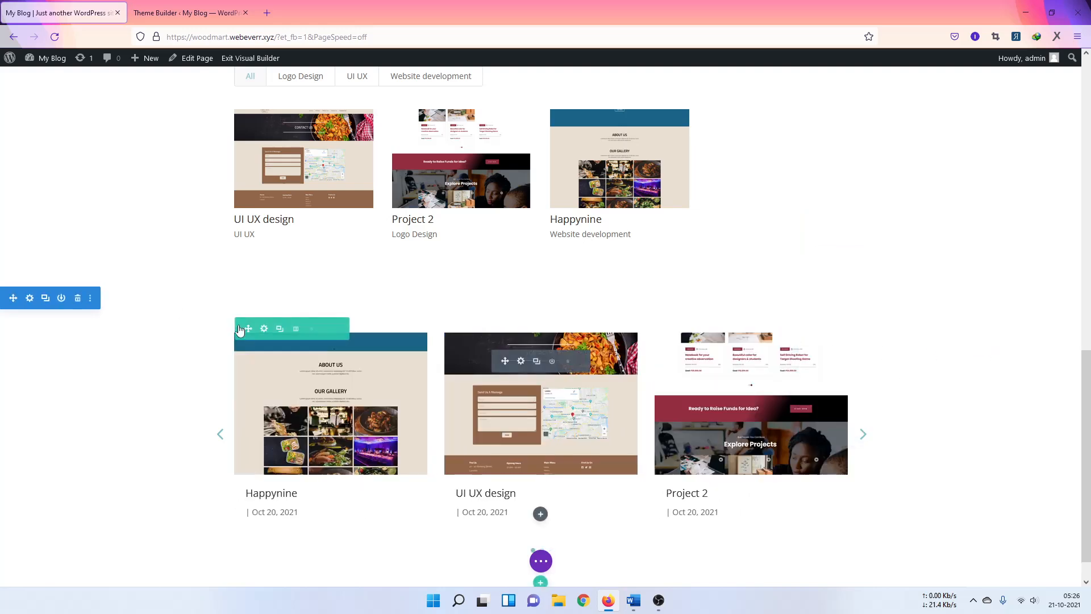
Step: Give the section containing the post carousel a dark navy background color and save the section settings
left_click(30, 298)
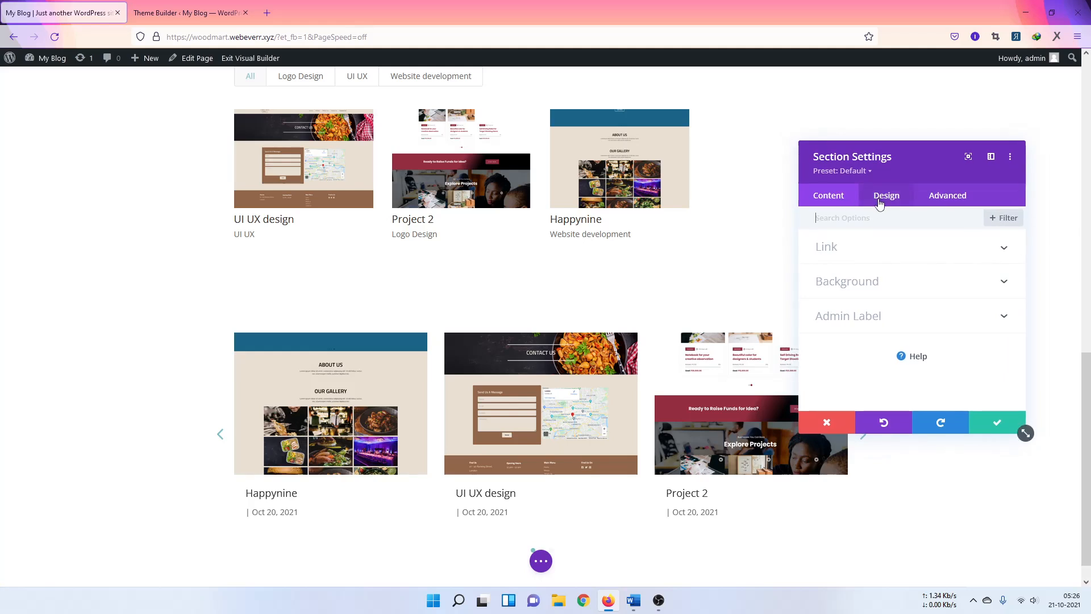
left_click(844, 281)
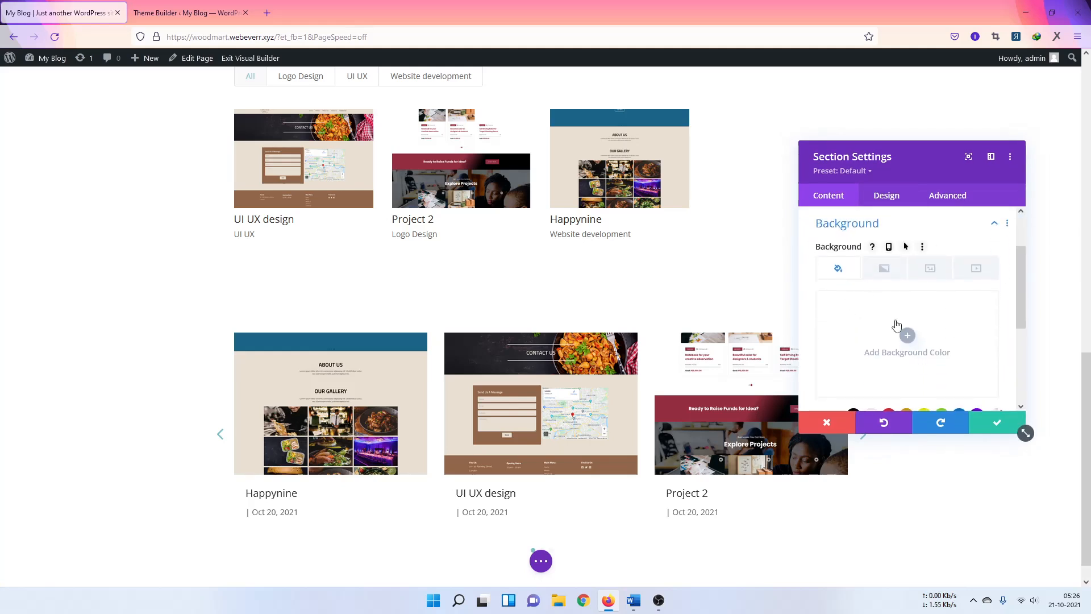
left_click(907, 335)
left_click_drag(868, 360, 818, 397)
left_click(812, 373)
scroll(865, 339, "down", 2)
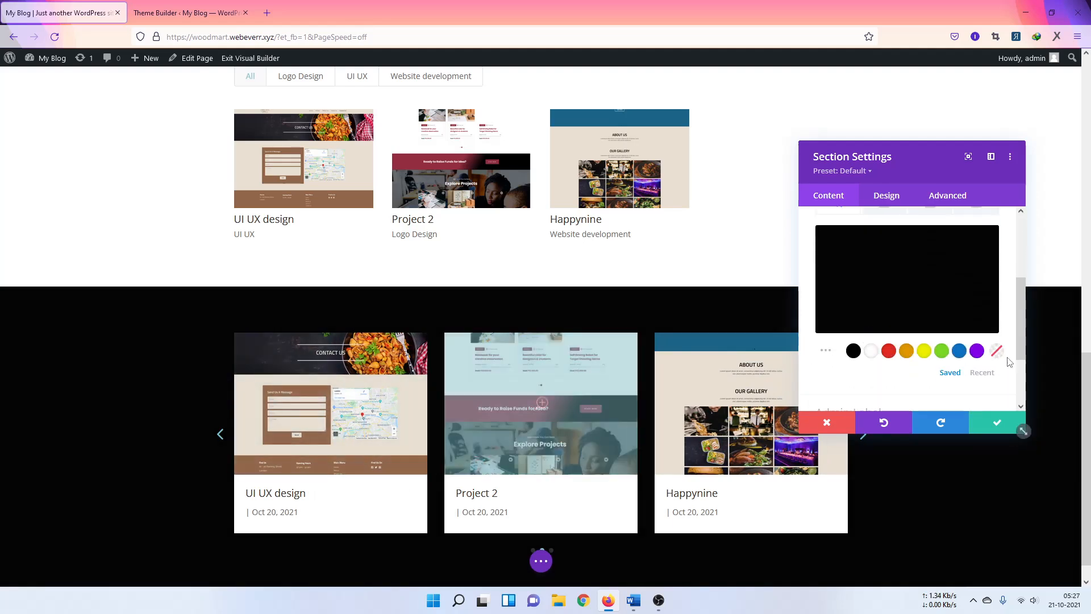
left_click(960, 351)
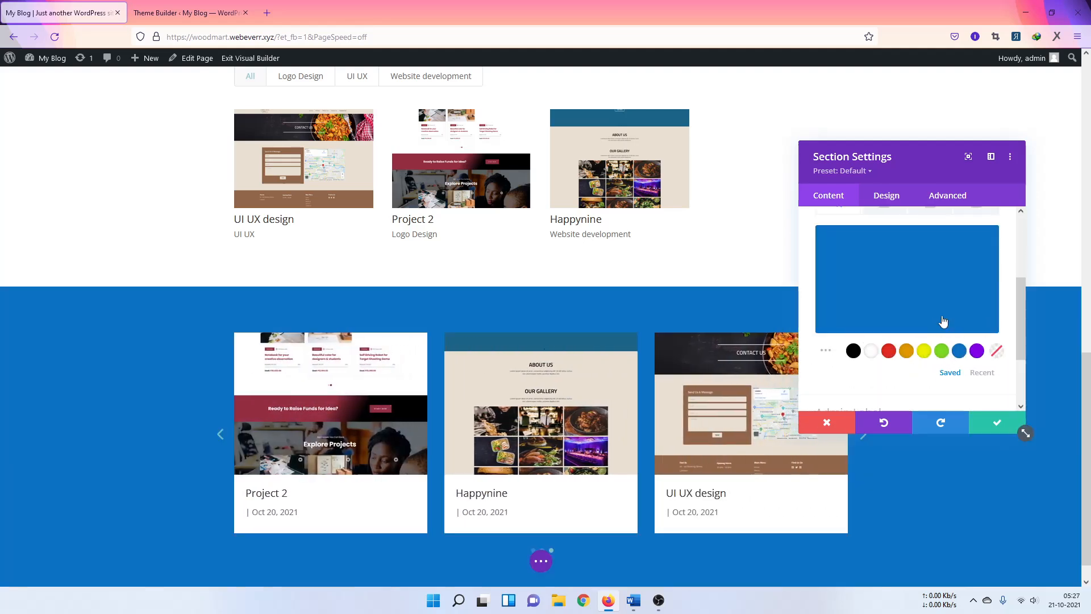
left_click(947, 242)
left_click_drag(943, 267, 937, 307)
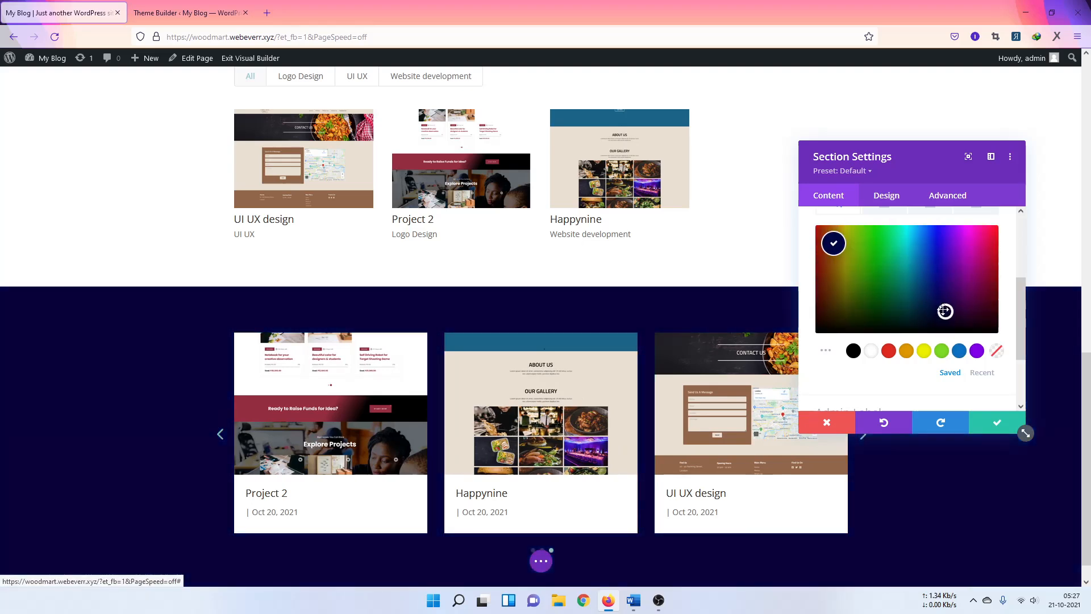
left_click(998, 422)
Step: Insert a Supreme Masonry Gallery module directly below the post carousel in the navy section
scroll(588, 373, "up", 15)
scroll(588, 372, "down", 12)
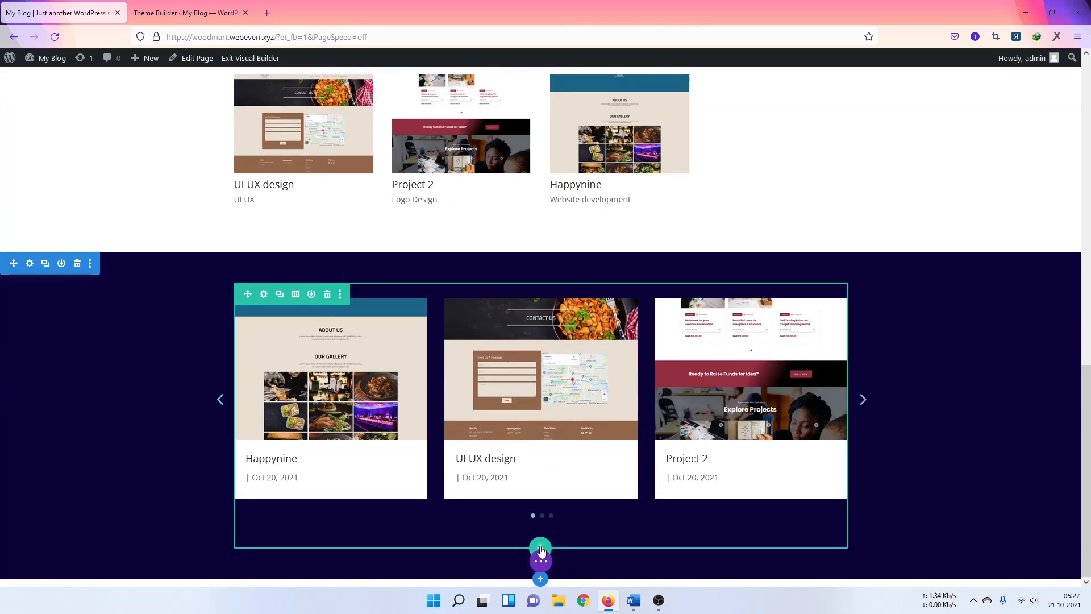
left_click(541, 549)
left_click(665, 522)
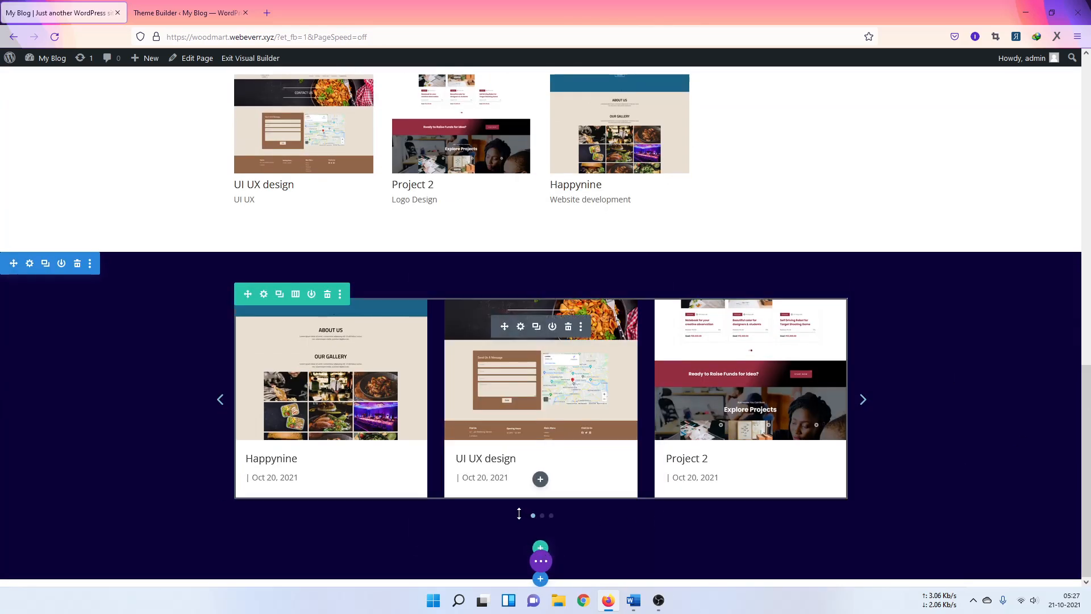
left_click(541, 480)
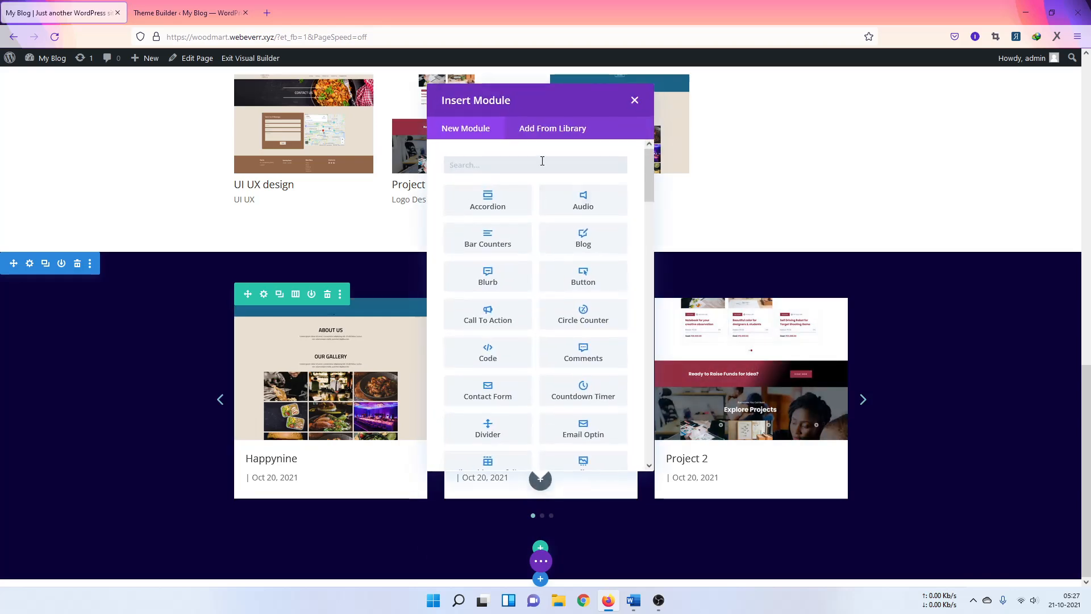
left_click_drag(647, 183, 645, 276)
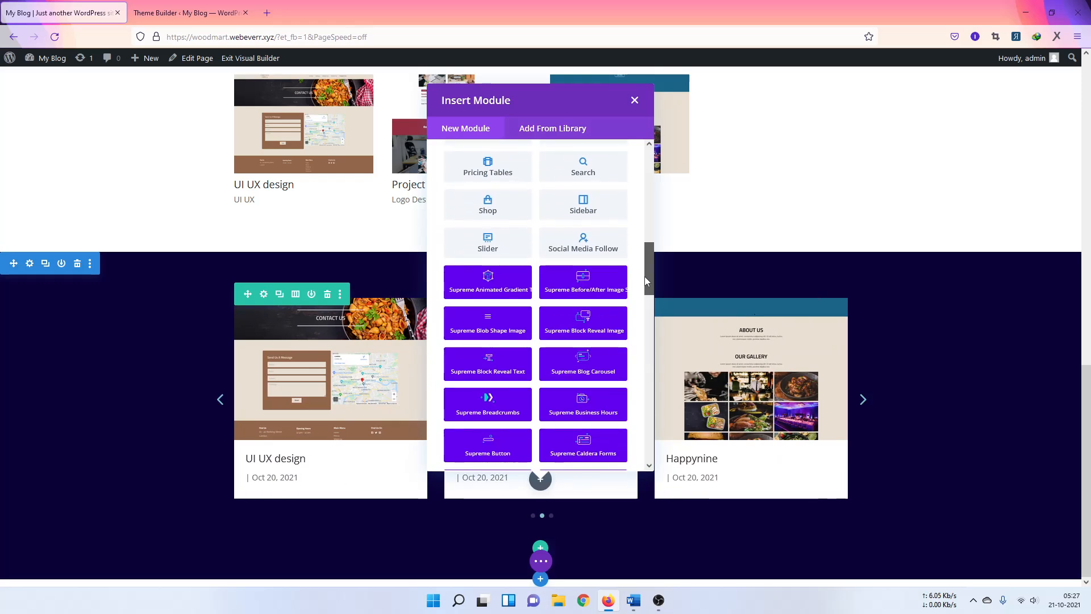
left_click_drag(644, 277, 646, 334)
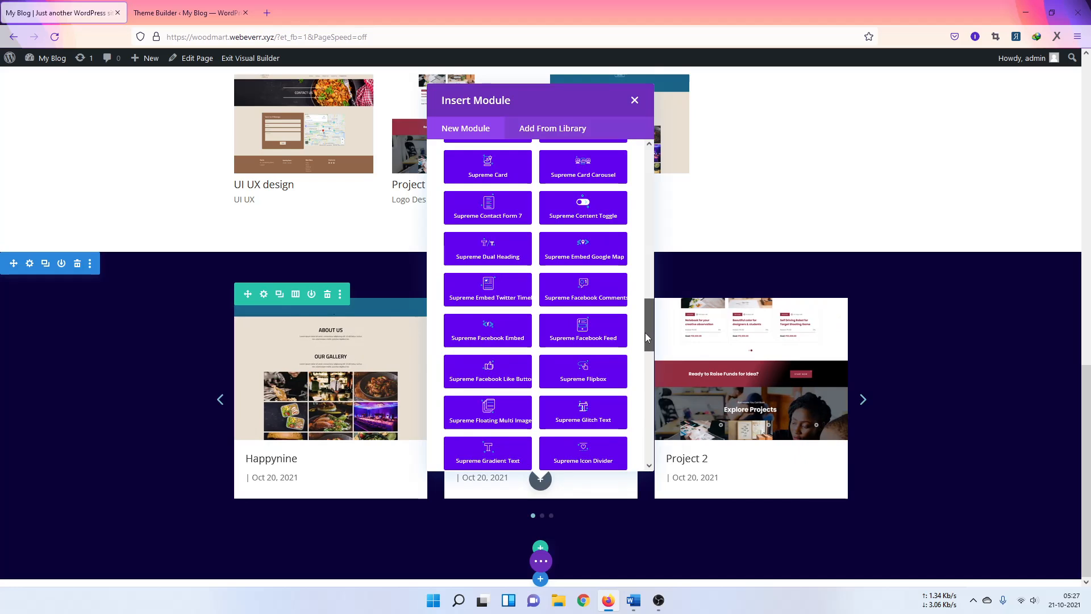
left_click_drag(646, 334, 626, 407)
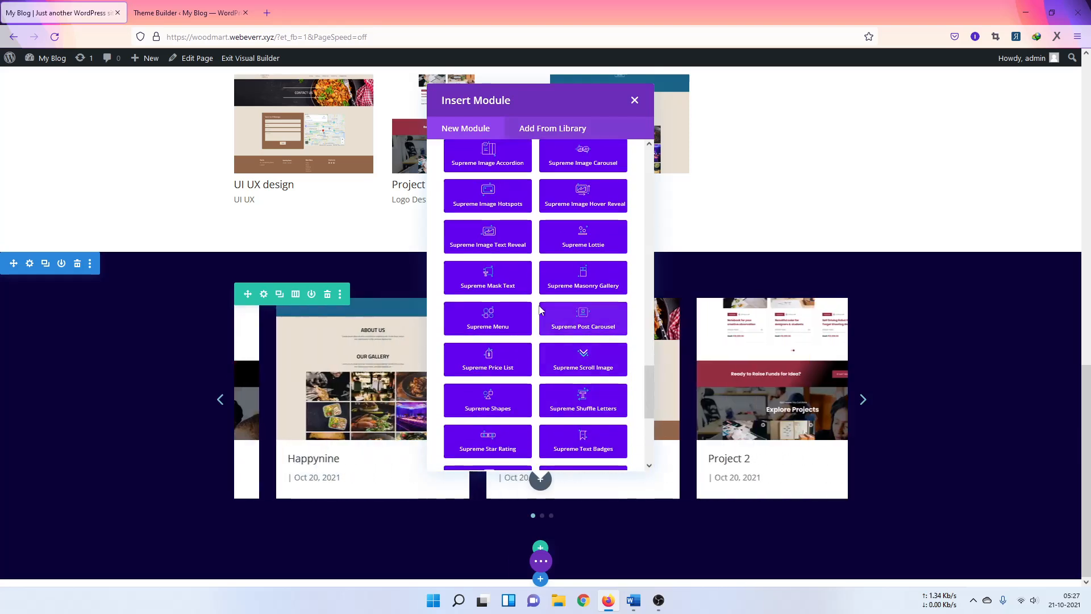
left_click(572, 285)
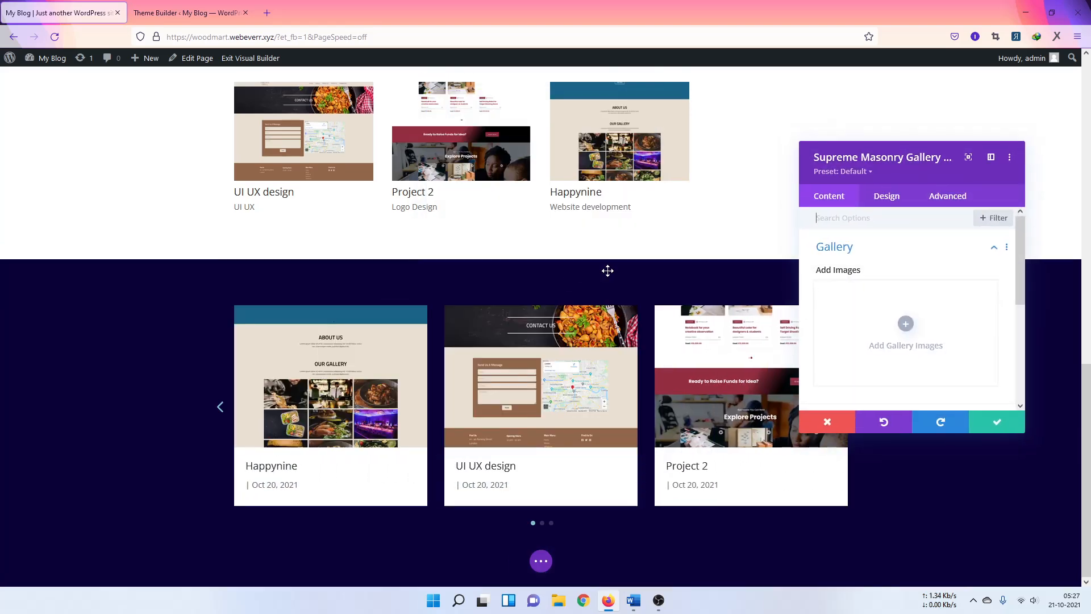
Step: Examine the masonry gallery's display settings, including overlay, lightbox, horizontal order and zoom on hover
scroll(880, 306, "down", 2)
scroll(881, 306, "down", 1)
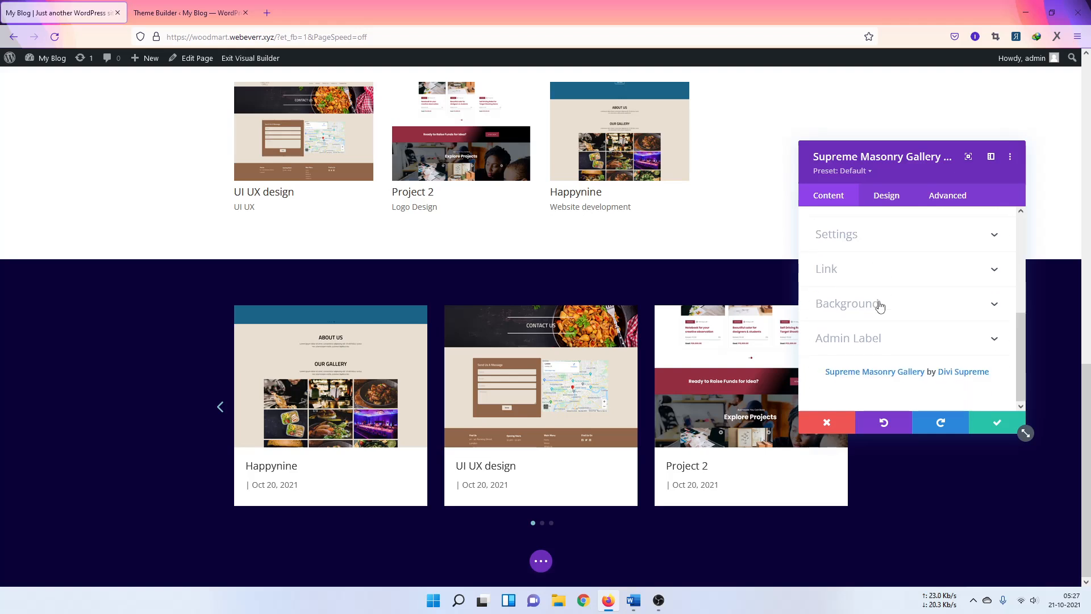
left_click(885, 241)
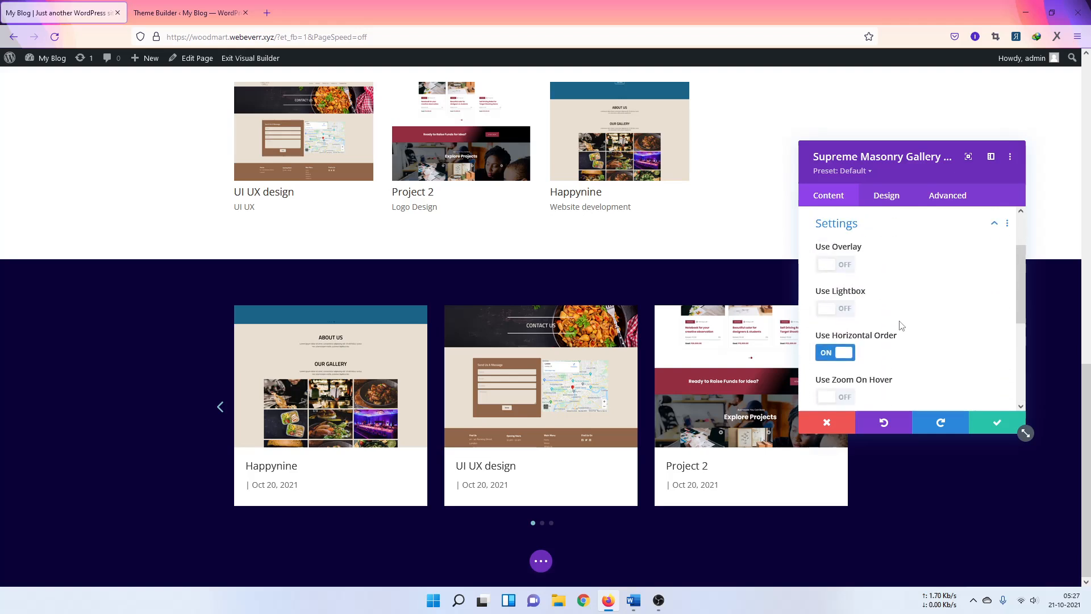
scroll(901, 326, "down", 2)
scroll(899, 321, "up", 4)
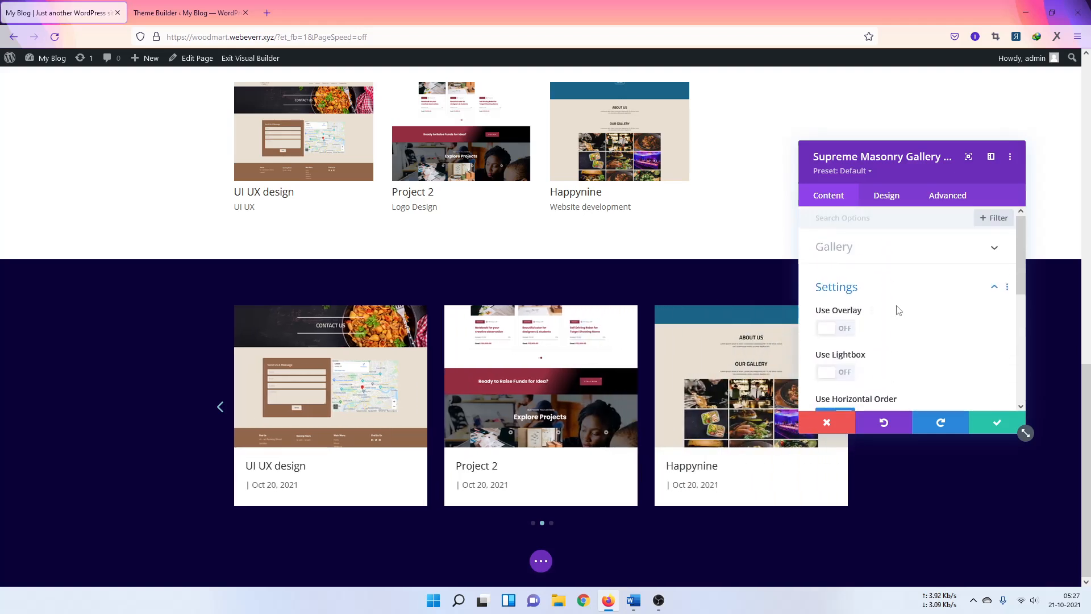
Step: Add the restaurant homepage, crowdfunding site and restaurant contact page screenshots from the media library to the masonry gallery
left_click(857, 248)
left_click(906, 325)
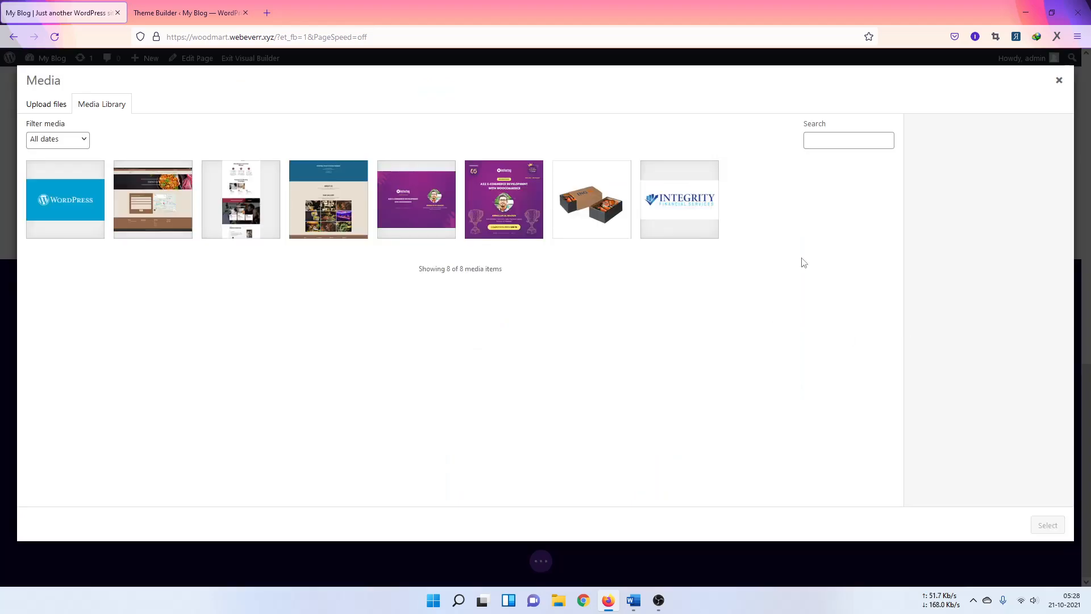
left_click(337, 220)
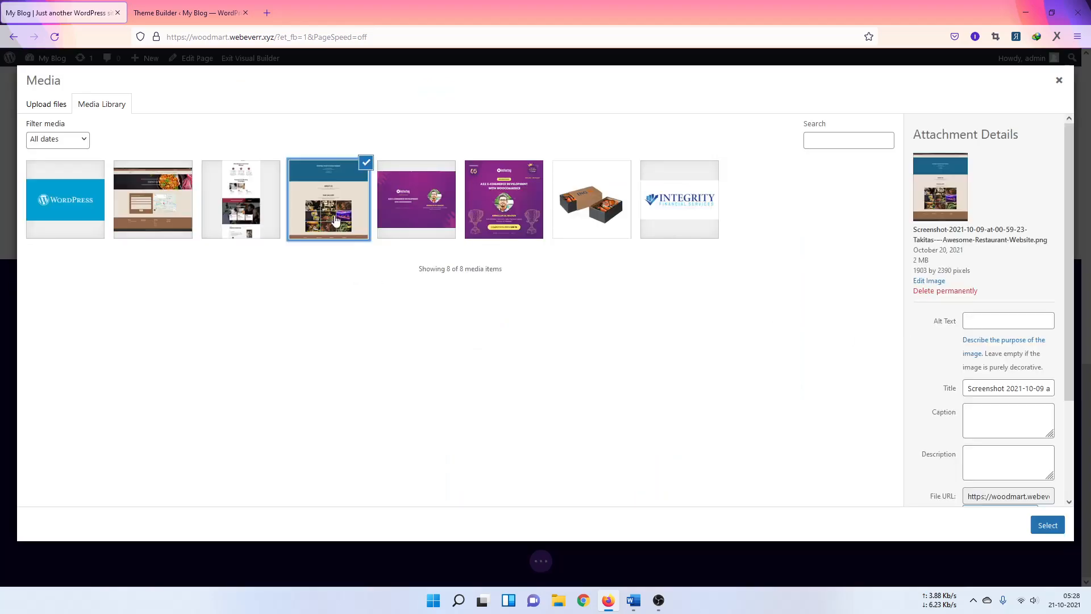
left_click(238, 213)
left_click(176, 219)
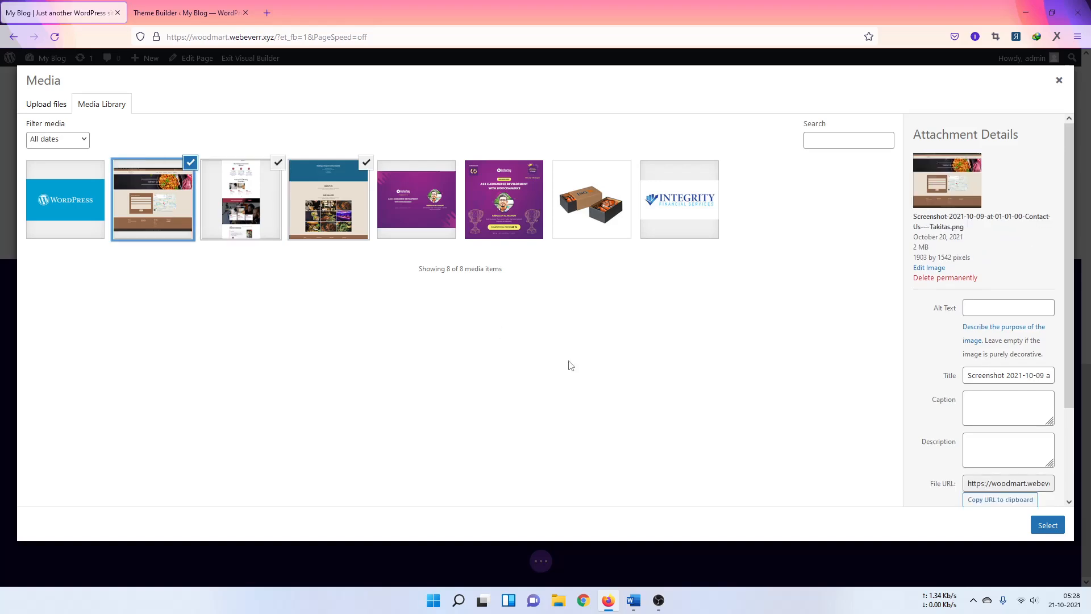
left_click(1048, 525)
scroll(635, 322, "down", 1)
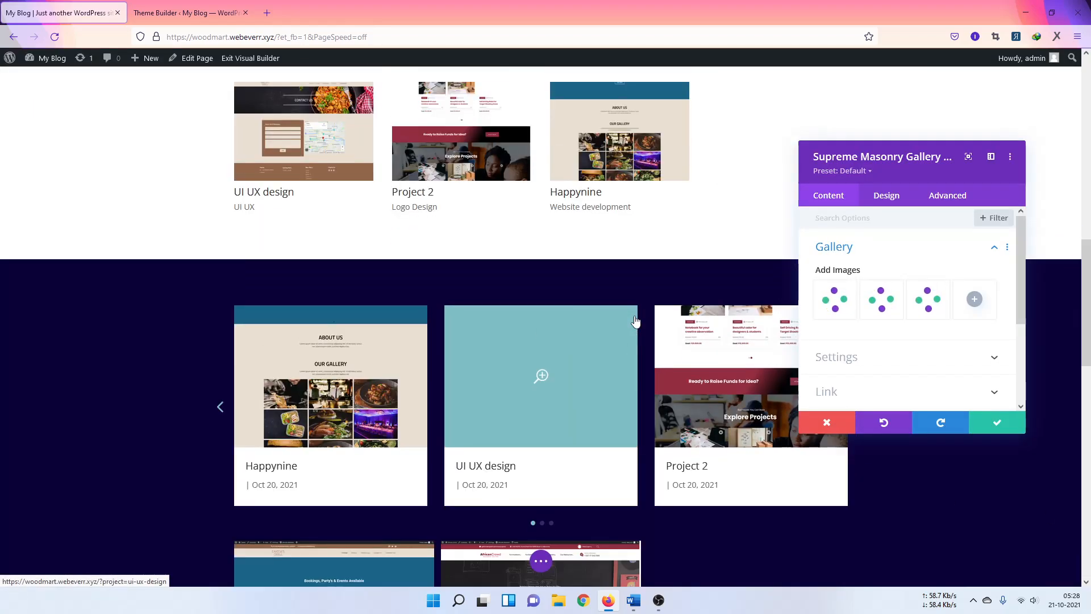
scroll(636, 321, "down", 8)
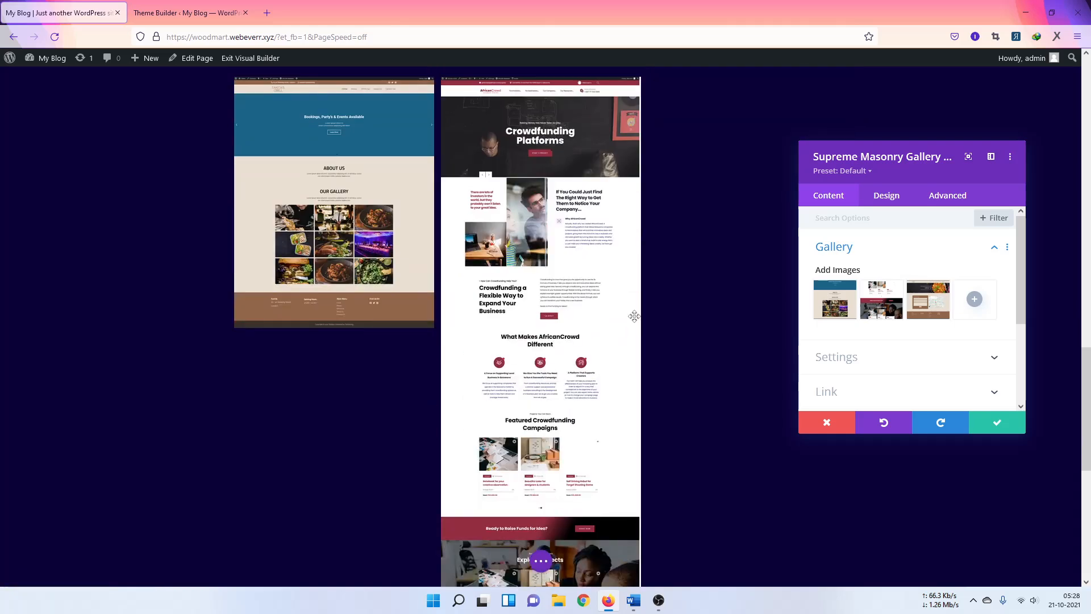
scroll(670, 367, "down", 3)
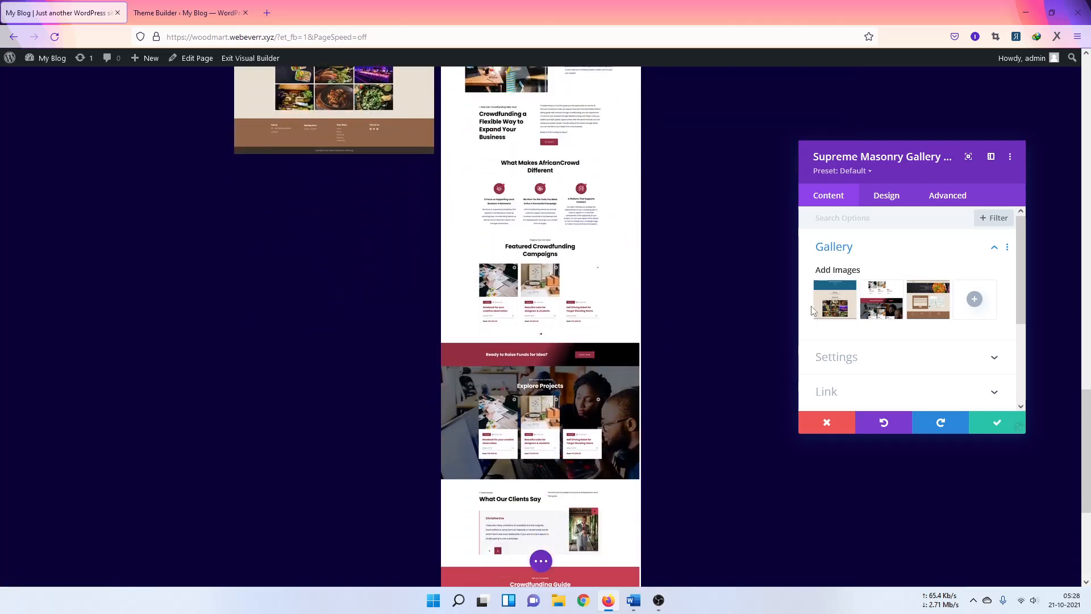
Step: Turn off Use Horizontal Order for the masonry gallery and check how its three images are arranged
left_click(864, 364)
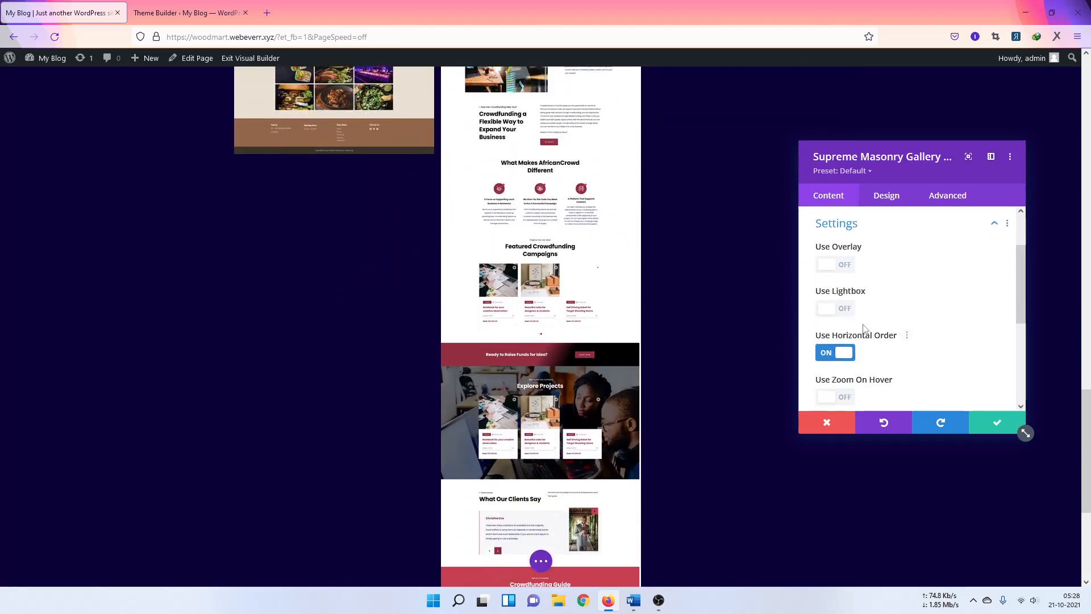
scroll(863, 357, "down", 1)
scroll(851, 334, "up", 1)
left_click(845, 352)
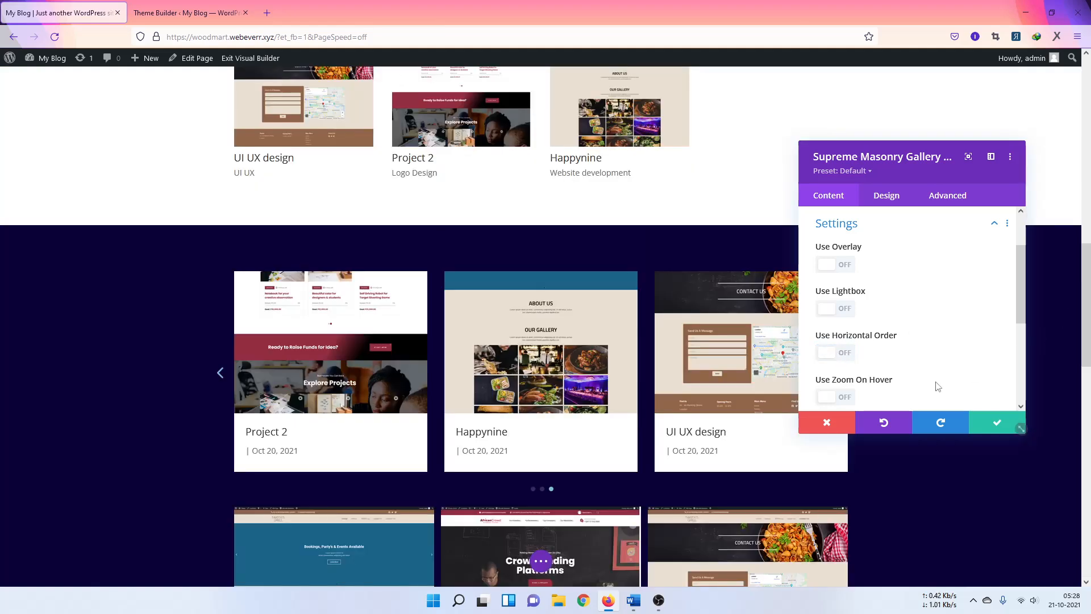
scroll(939, 386, "down", 3)
scroll(579, 448, "down", 6)
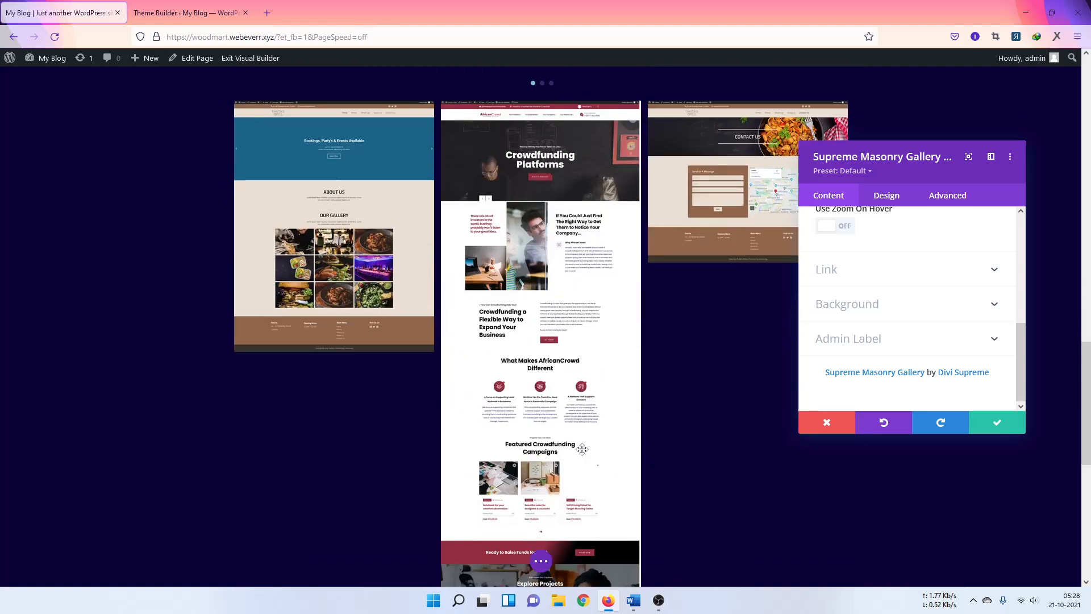
scroll(582, 449, "down", 1)
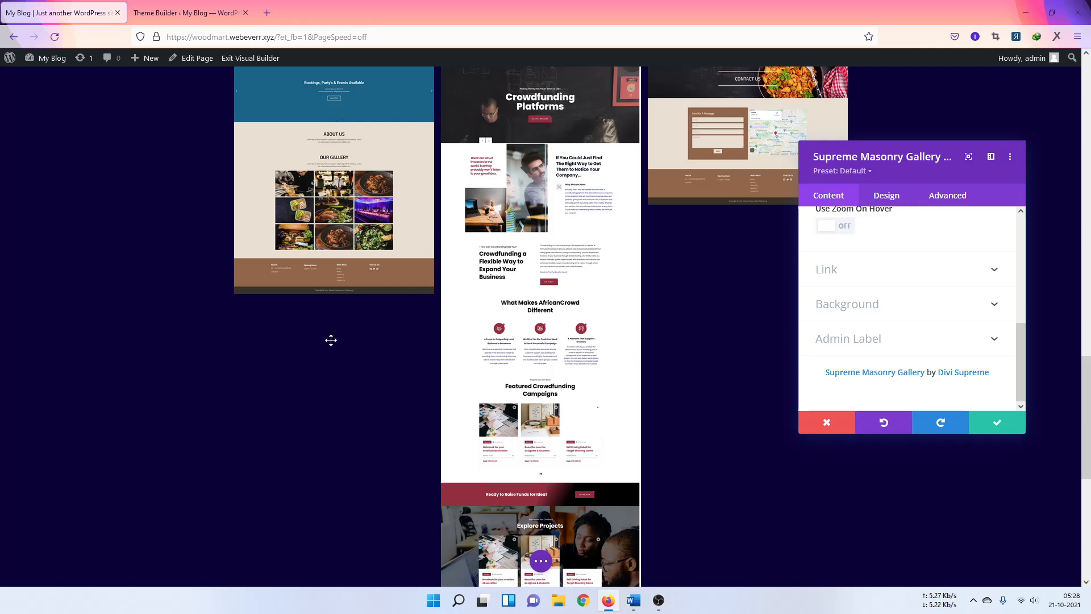
scroll(330, 338, "down", 1)
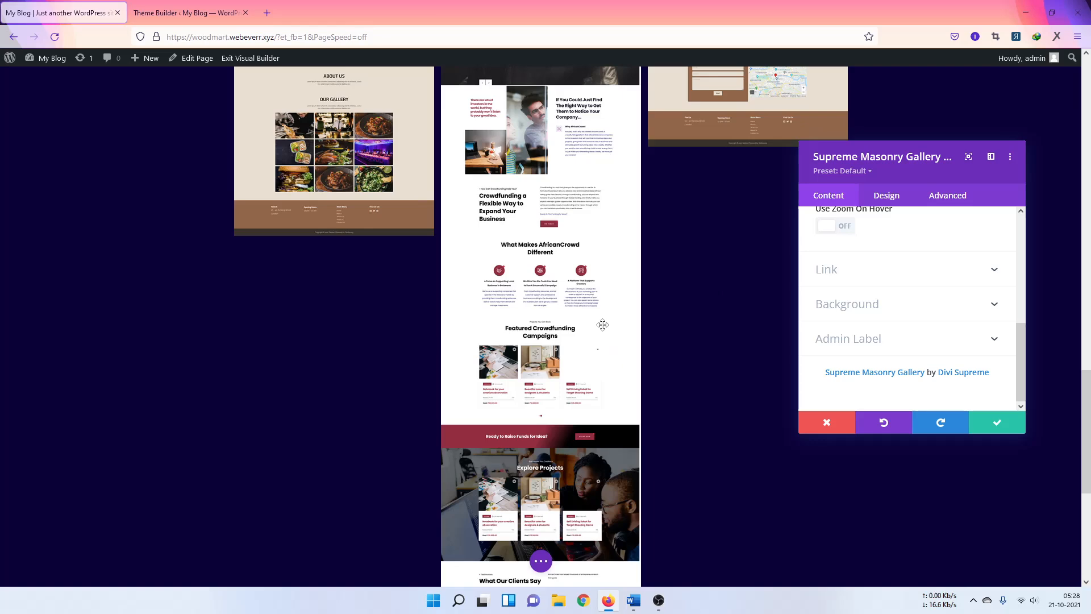
scroll(602, 324, "down", 6)
scroll(465, 304, "up", 6)
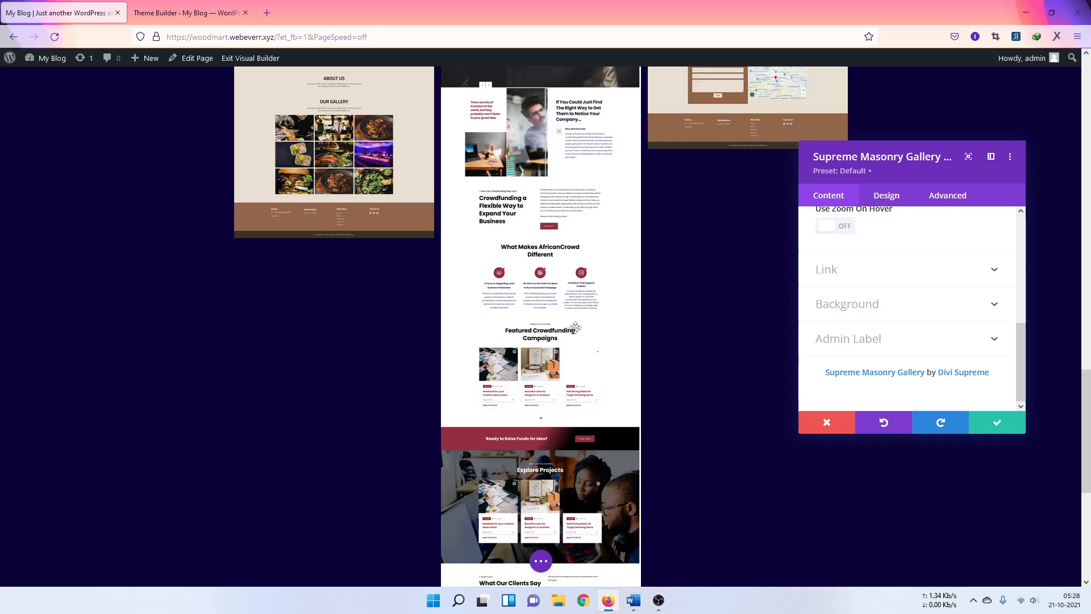
scroll(519, 376, "up", 4)
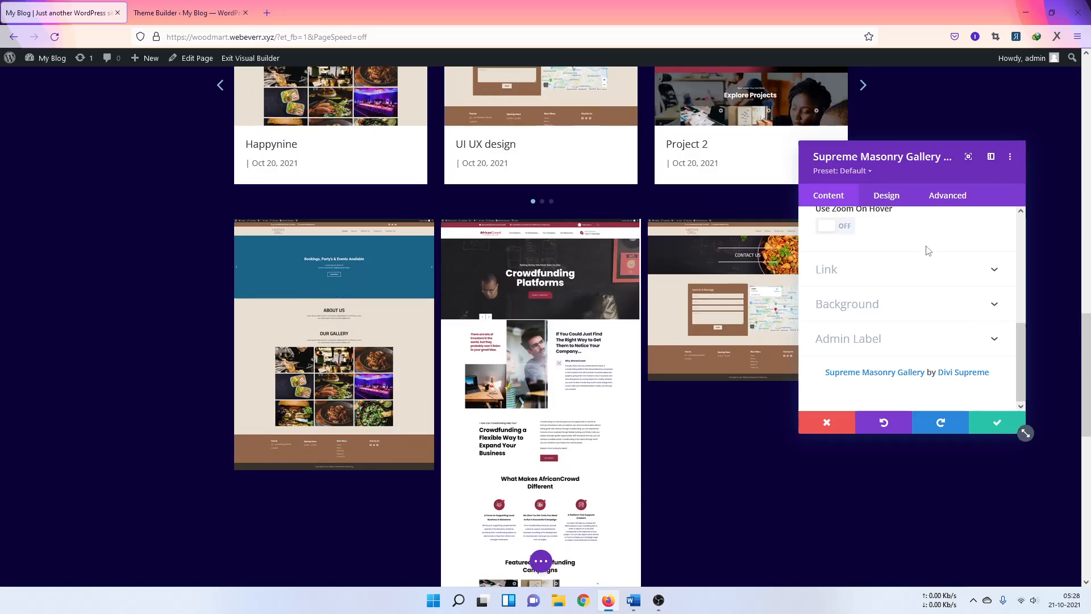
Step: Review the masonry gallery's grid layout, border and box shadow design options, and discard the module's changes
left_click(886, 195)
left_click(856, 258)
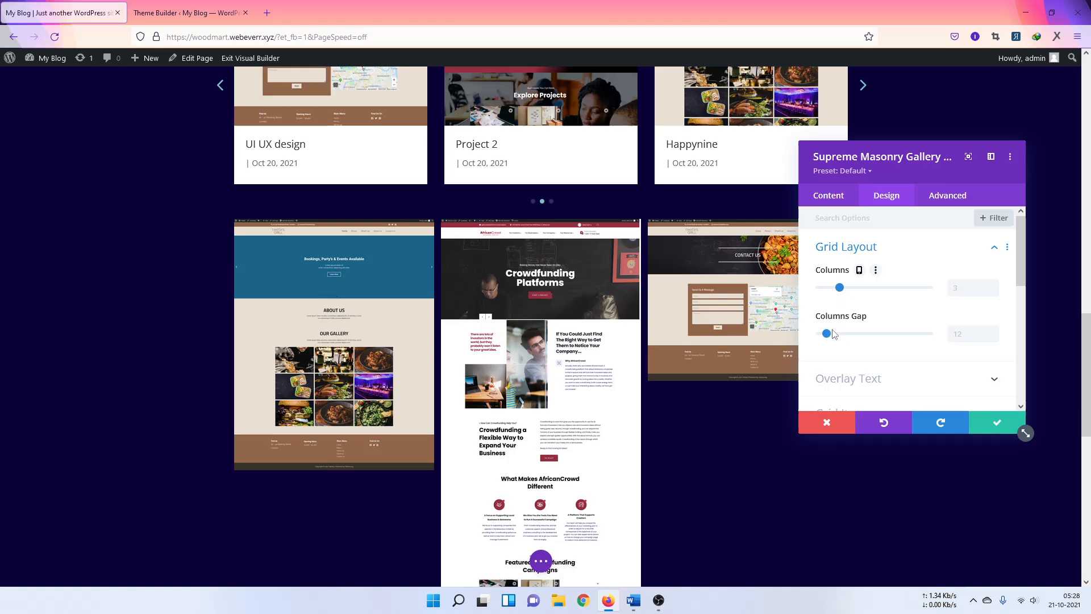
scroll(832, 330, "down", 2)
left_click(845, 287)
scroll(845, 307, "down", 2)
scroll(840, 316, "down", 3)
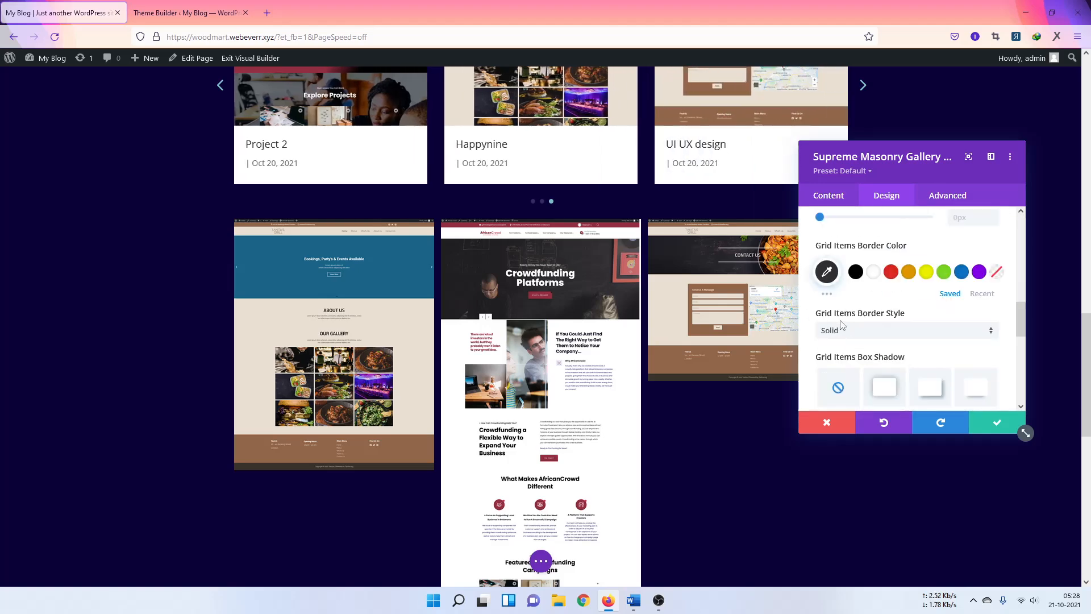
scroll(855, 288, "down", 1)
left_click(827, 422)
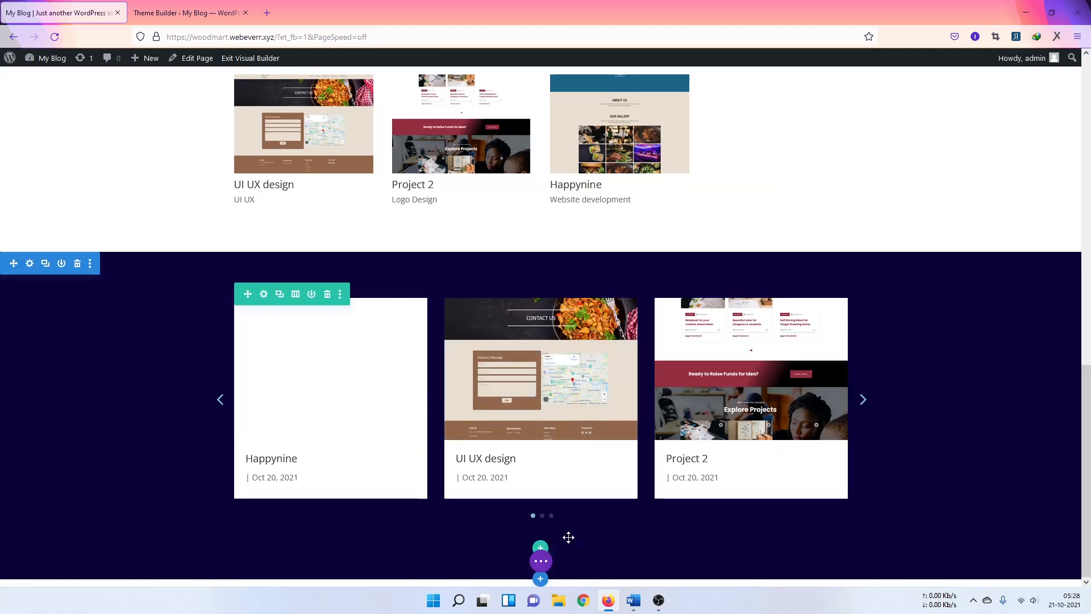
Step: Insert a Supreme Tilt Image module directly below the post carousel in the navy section
left_click(540, 479)
scroll(540, 455, "down", 15)
scroll(534, 339, "down", 3)
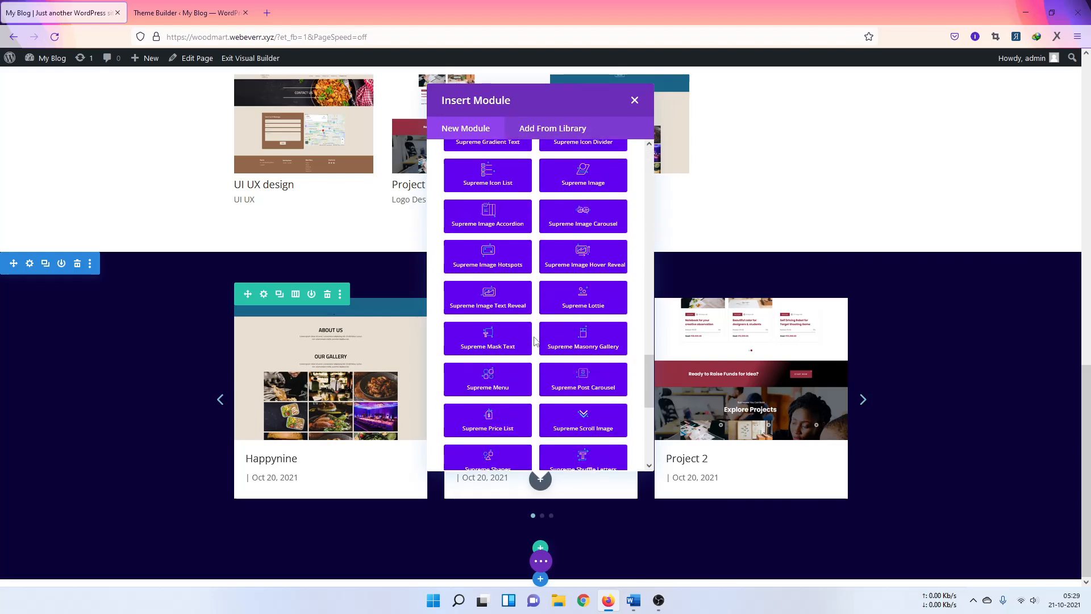
scroll(534, 340, "down", 2)
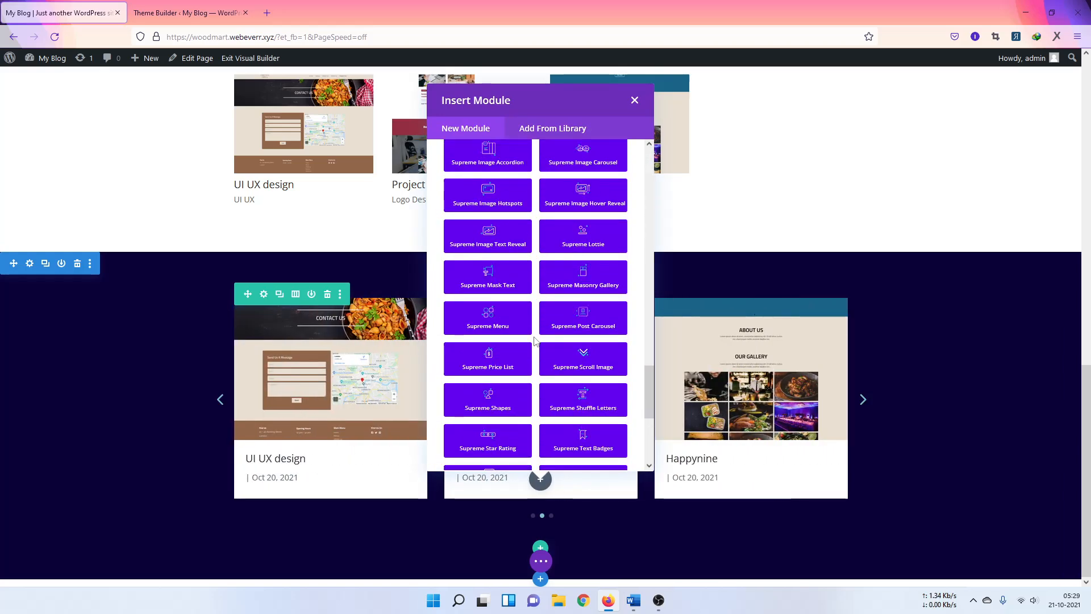
scroll(534, 340, "down", 6)
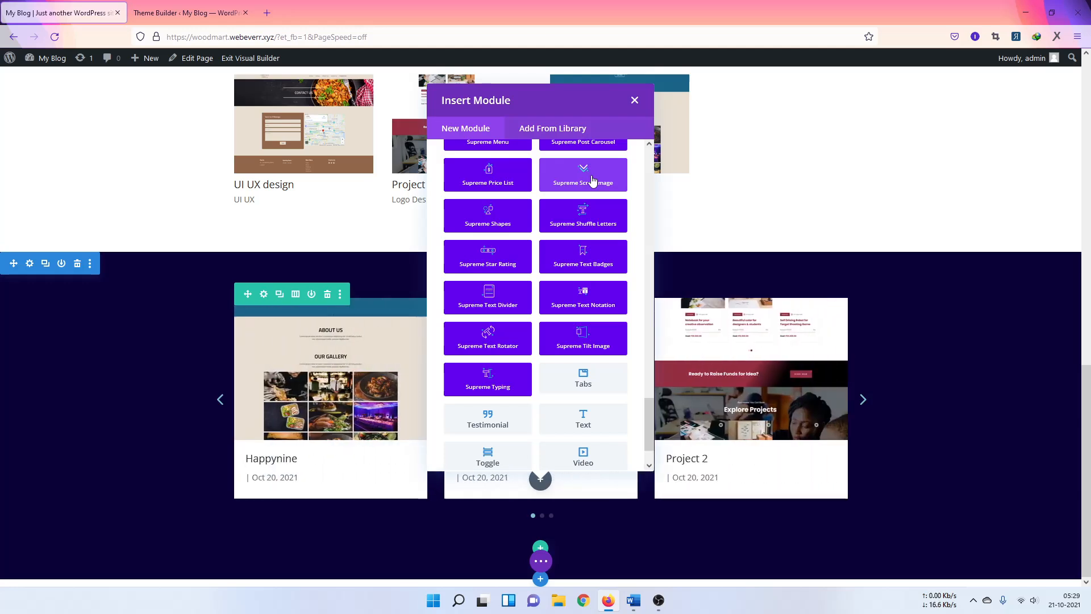
left_click(583, 341)
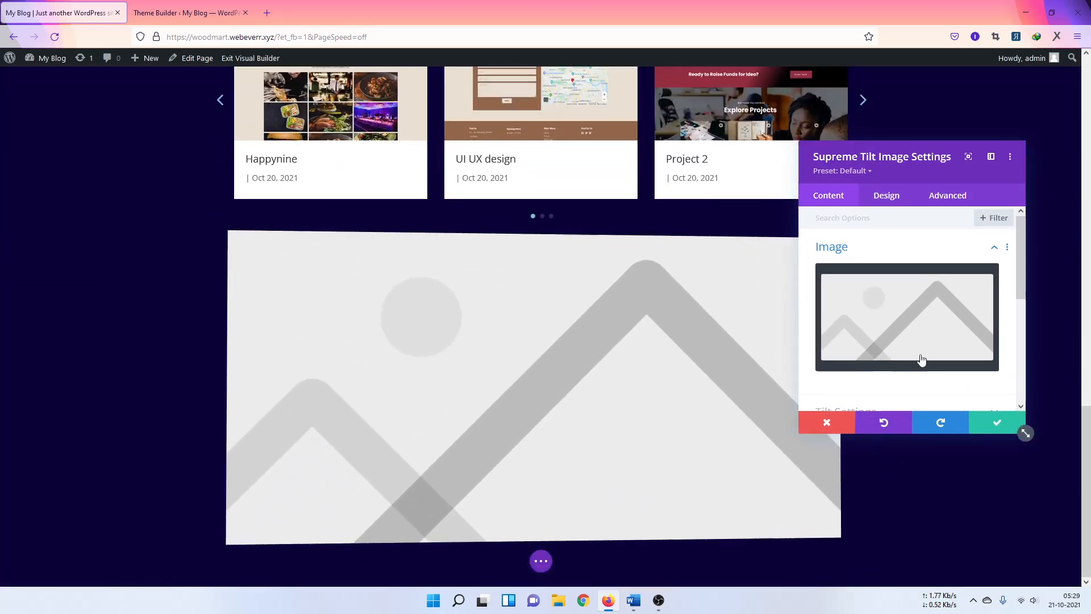
Step: Set the tilt image to the restaurant homepage screenshot from the media library and try its tilt effect
left_click(925, 307)
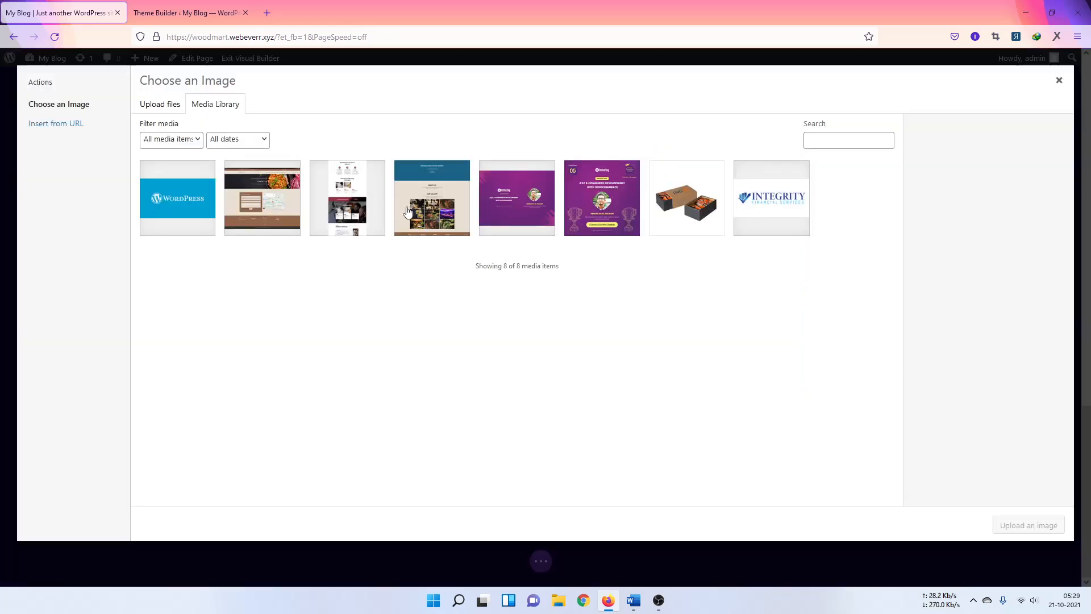
left_click(456, 211)
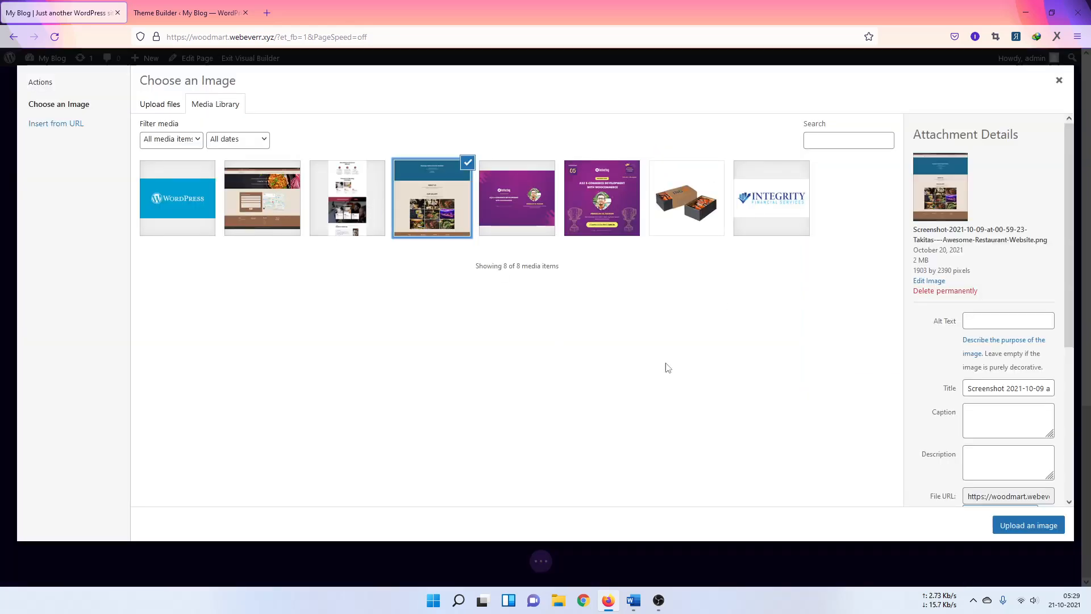
left_click(1046, 524)
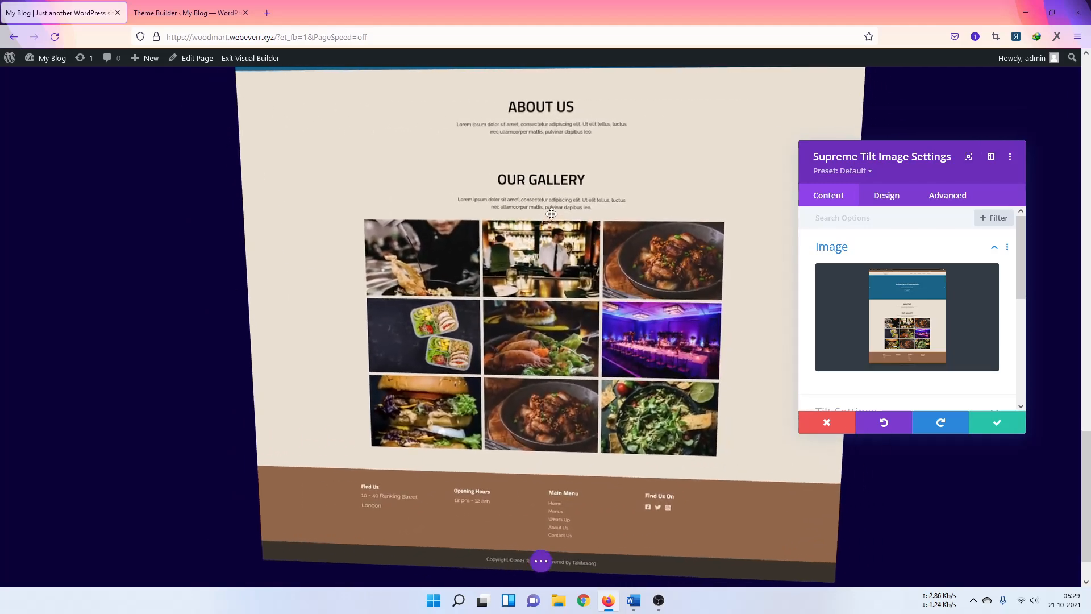
scroll(543, 242, "up", 3)
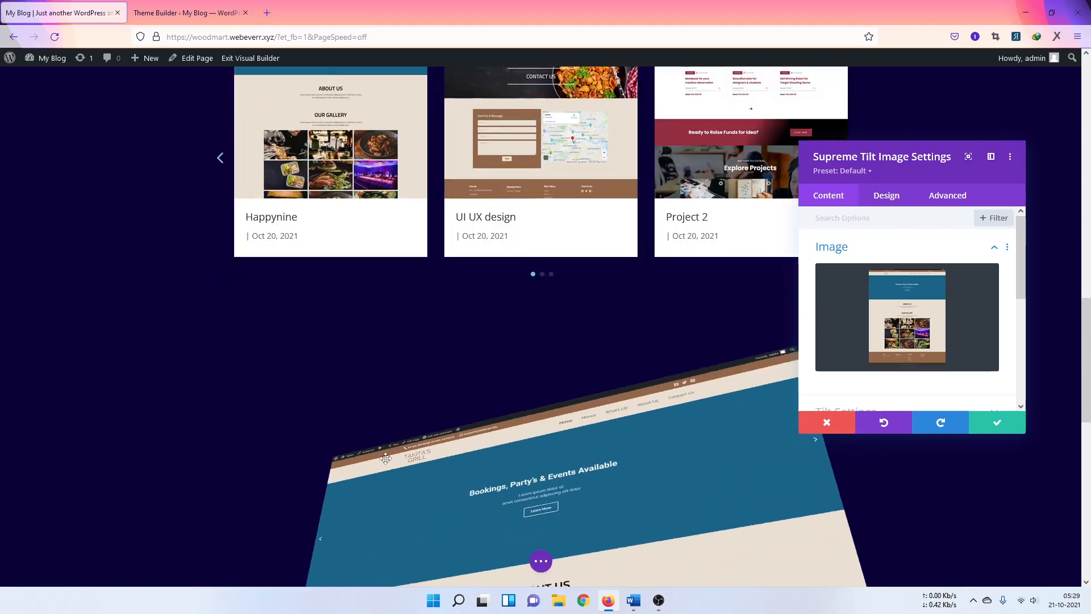
scroll(628, 461, "down", 5)
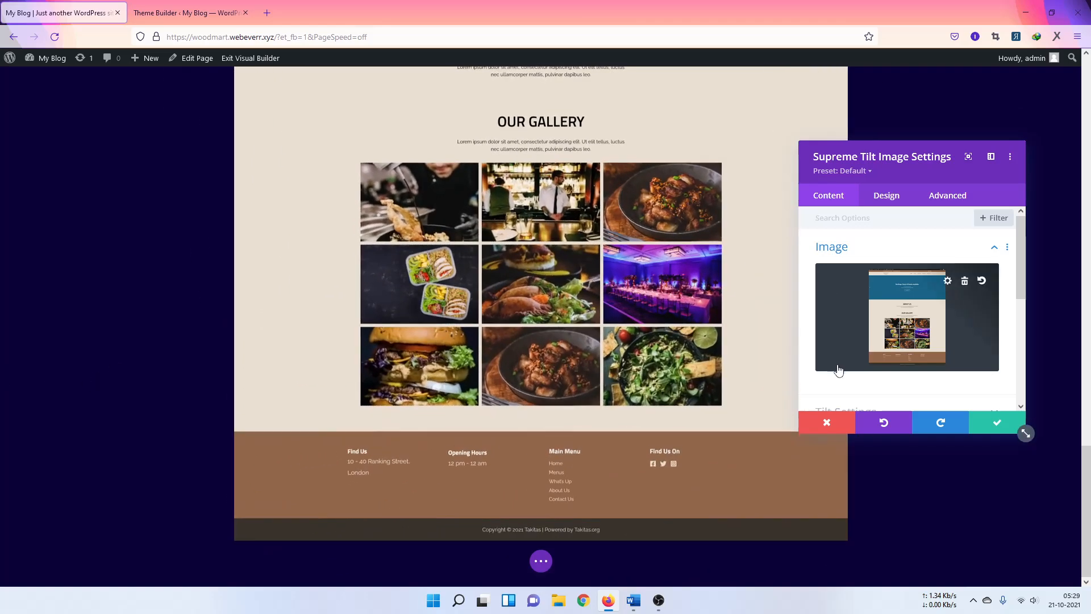
Step: Close the image chooser without changes, discard the tilt image settings and remove the module from the section
left_click(953, 284)
left_click(1059, 81)
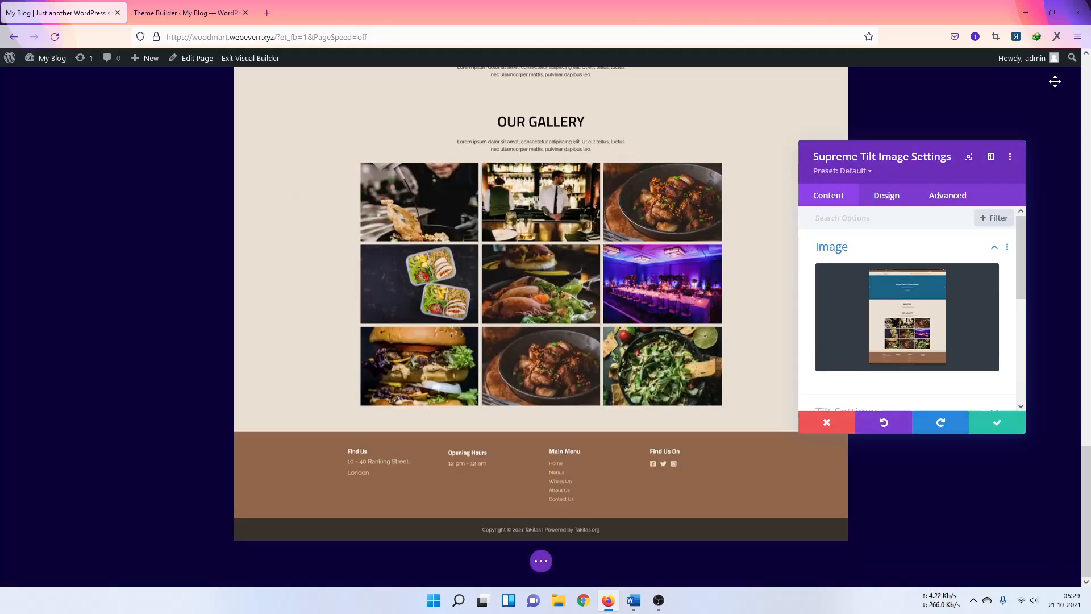
left_click(803, 427)
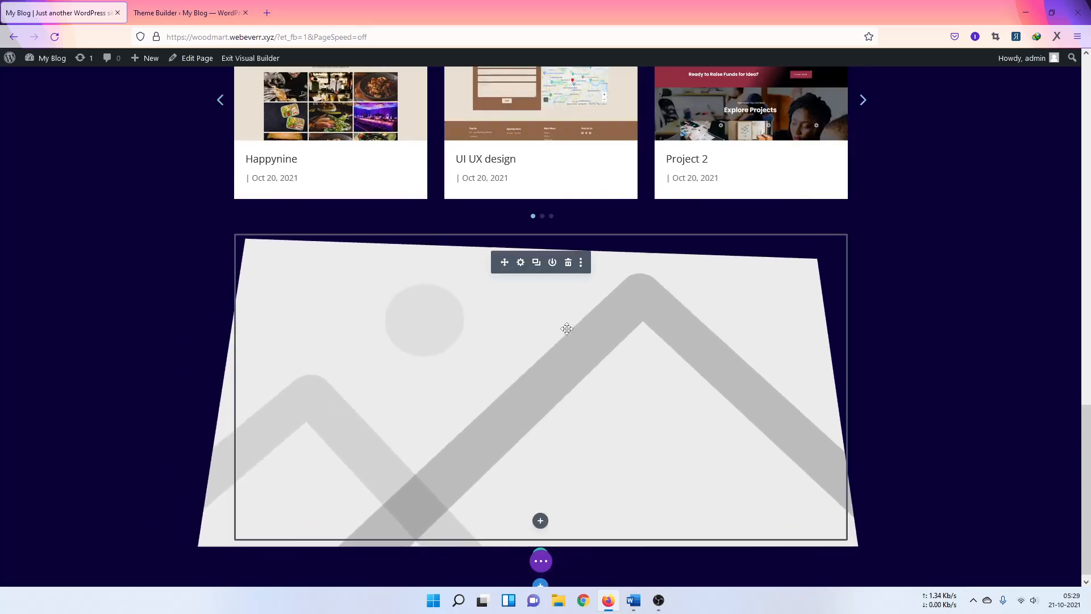
scroll(523, 149, "up", 5)
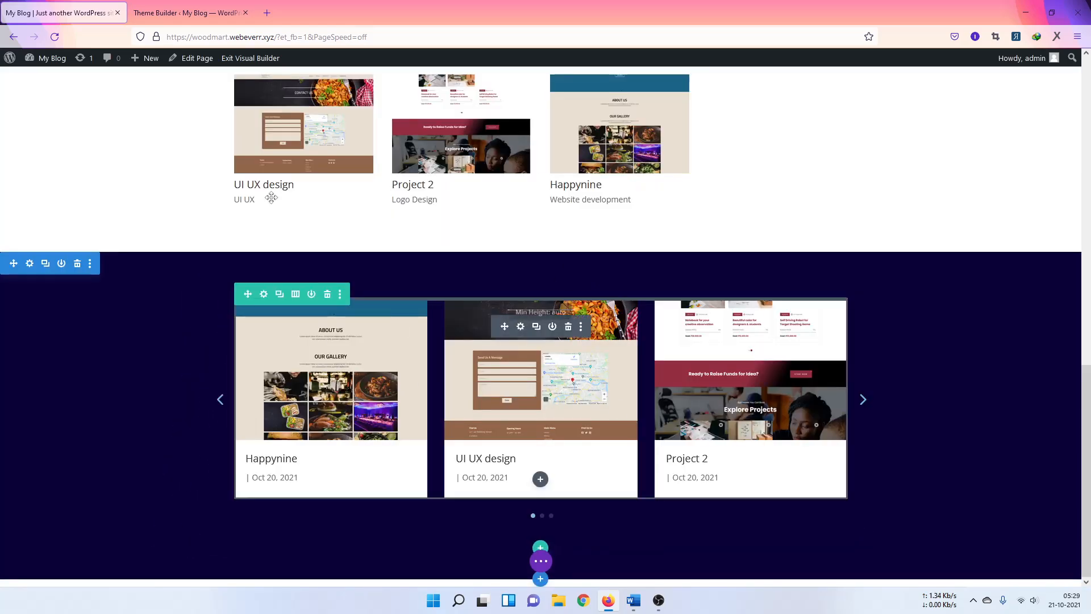
scroll(669, 247, "up", 5)
scroll(671, 248, "up", 7)
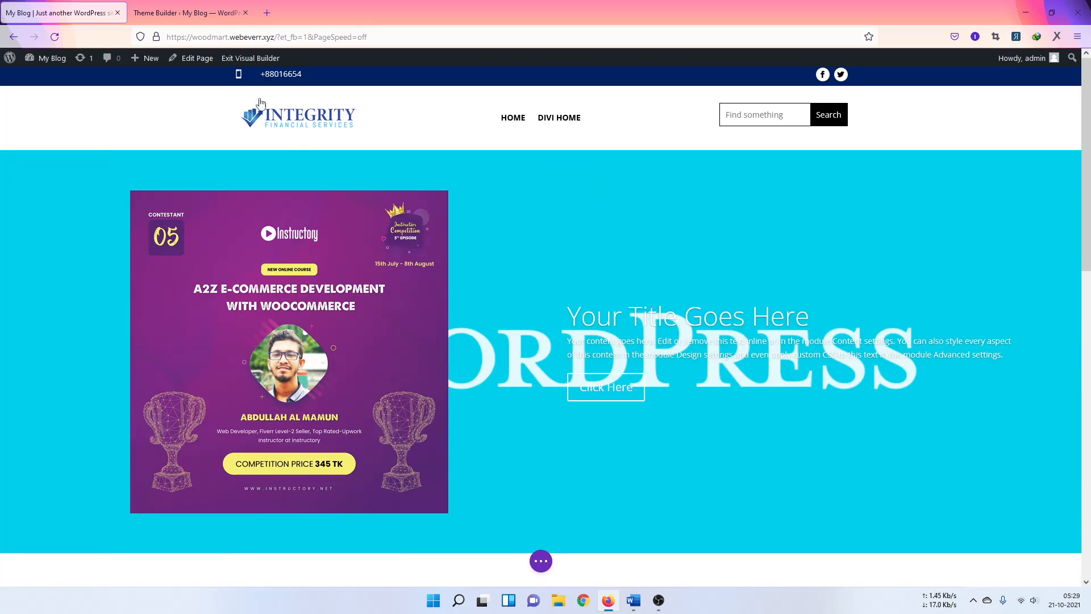
left_click(120, 15)
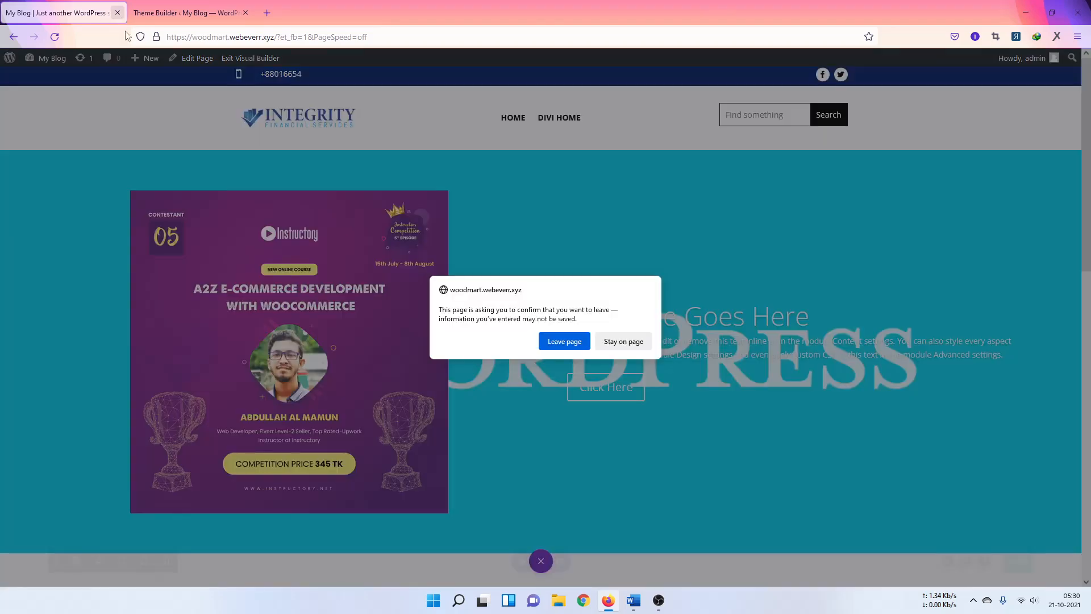
left_click(625, 343)
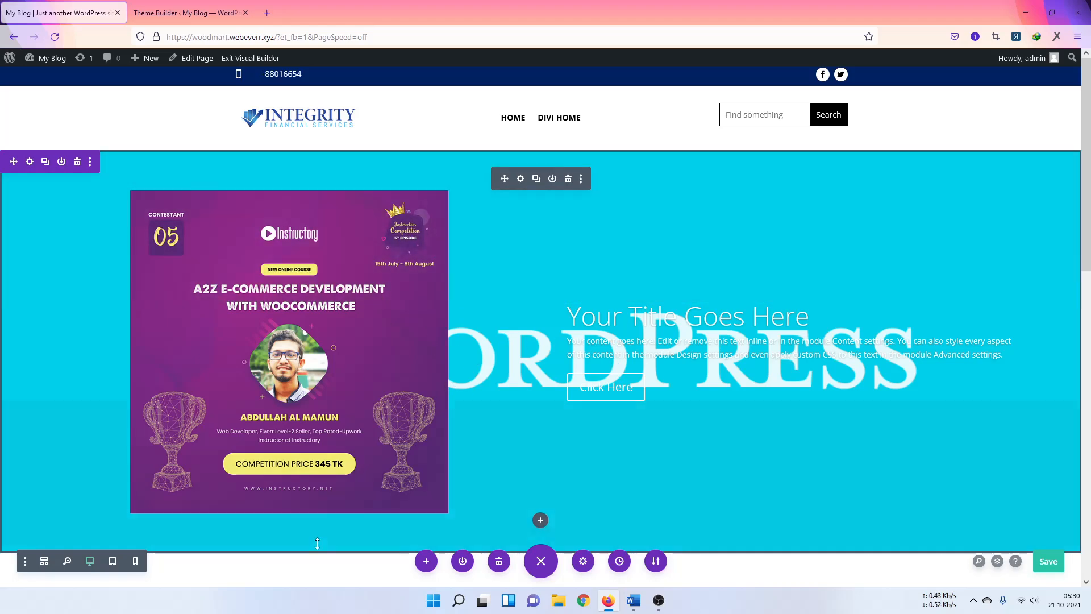
Step: Look over the styled portfolio modules in the section below the page's hero banner
scroll(590, 444, "down", 3)
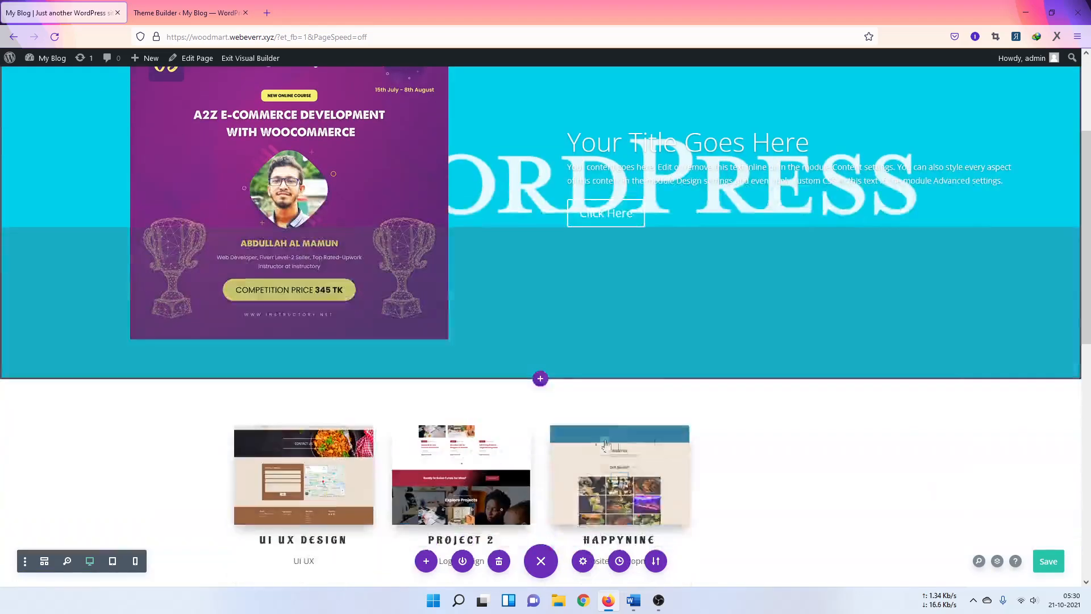
scroll(865, 449, "down", 2)
scroll(821, 436, "down", 2)
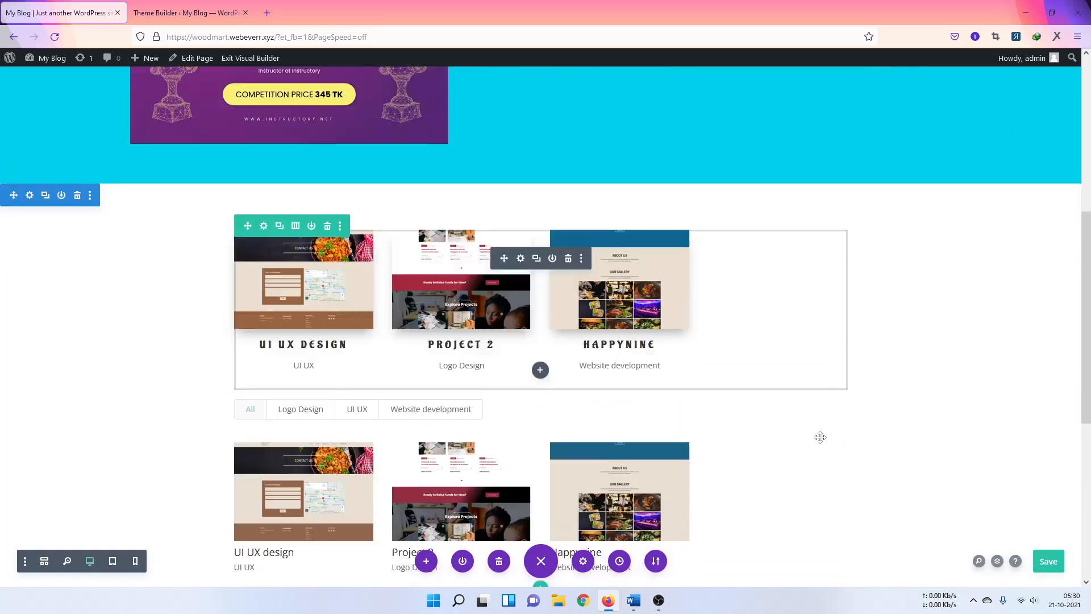